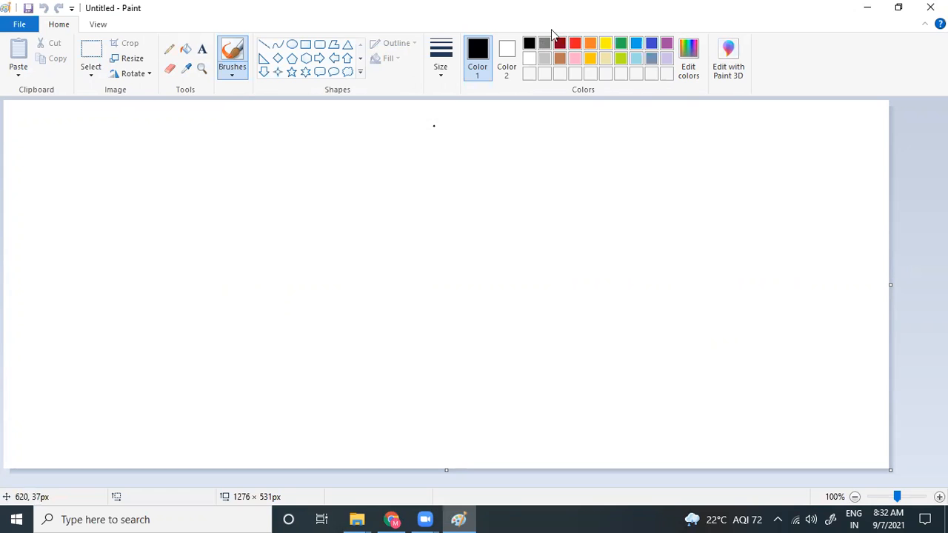
Write "1. Proximity Placement group" as red text in the upper-left corner of the canvas.
click(575, 45)
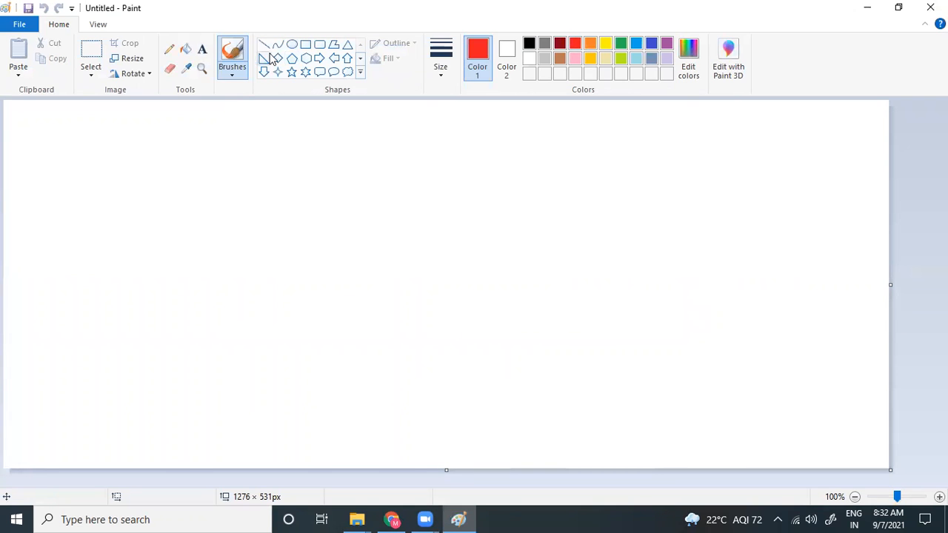
click(186, 49)
click(202, 49)
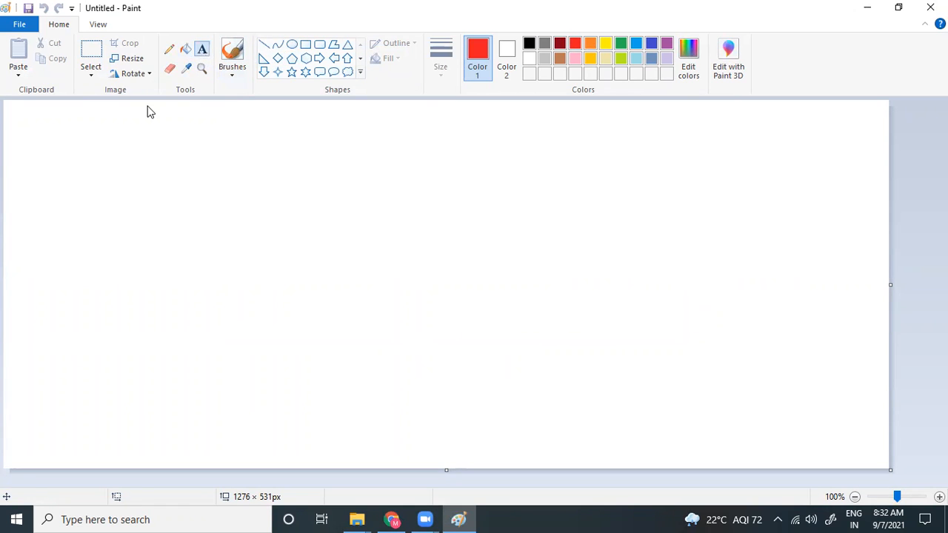
click(11, 116)
text(1.)
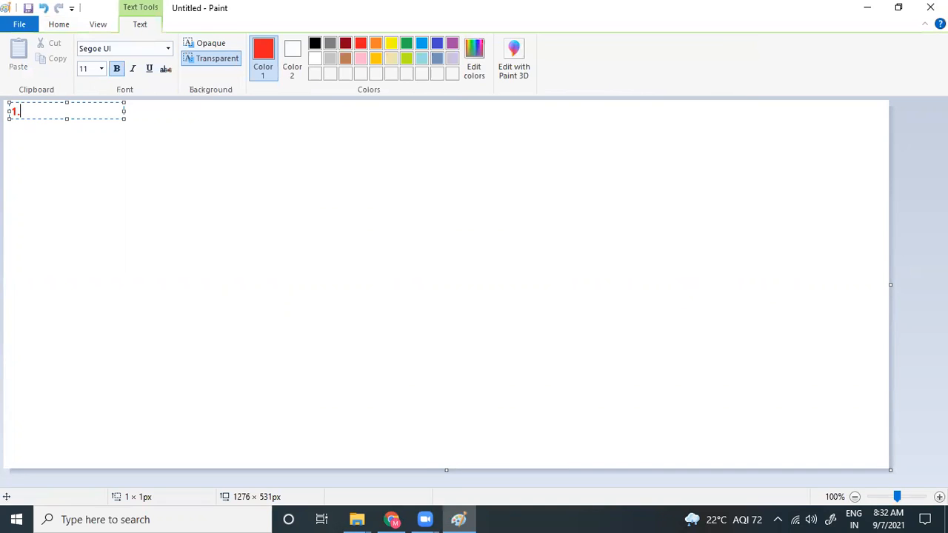
text( Proximity Placemnet)
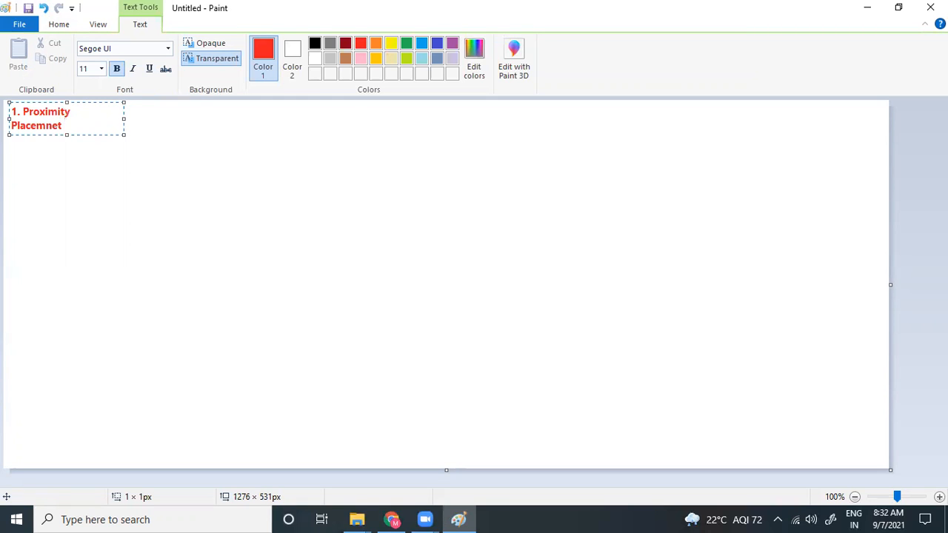
key(BackSpace)
key(BackSpace)
key(BackSpace)
key(BackSpace)
key(BackSpace)
key(BackSpace)
key(BackSpace)
key(BackSpace)
key(BackSpace)
key(BackSpace)
key(BackSpace)
text(Placement group)
Add the list item "2. Image" below the first item, leaving a blank line between them.
key(Return)
key(Return)
text(2. Image)
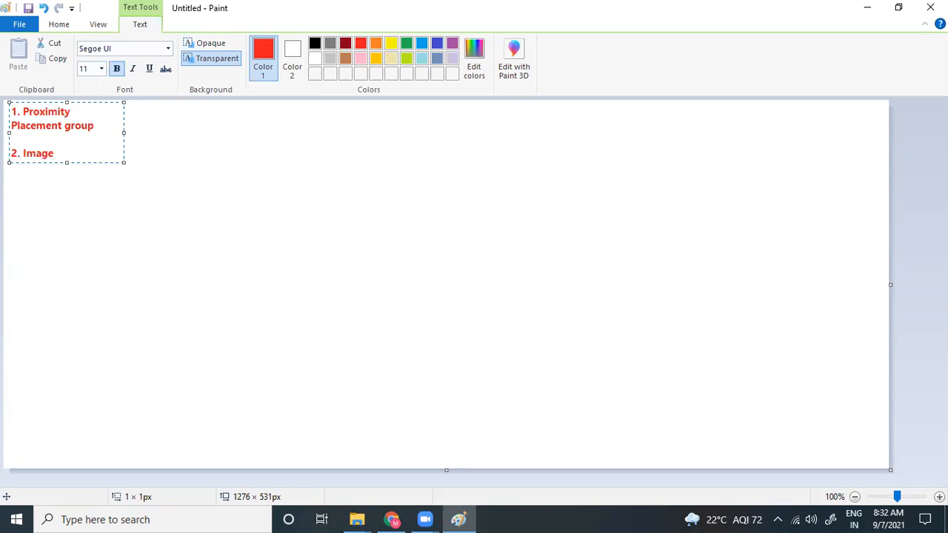
click(257, 267)
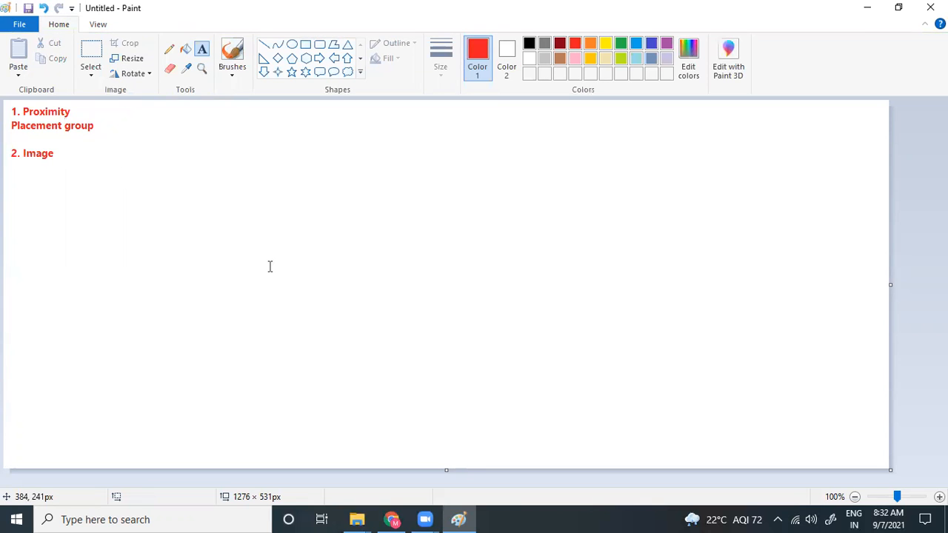
click(290, 305)
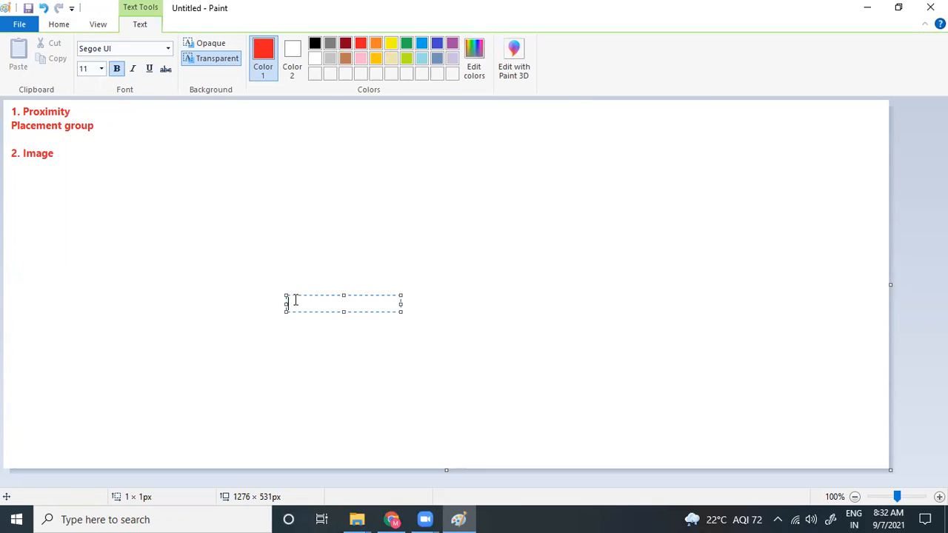
click(180, 250)
Switch to the Azure portal in Chrome and close the Free Trial and Subscriptions pages to return to the home page.
click(391, 519)
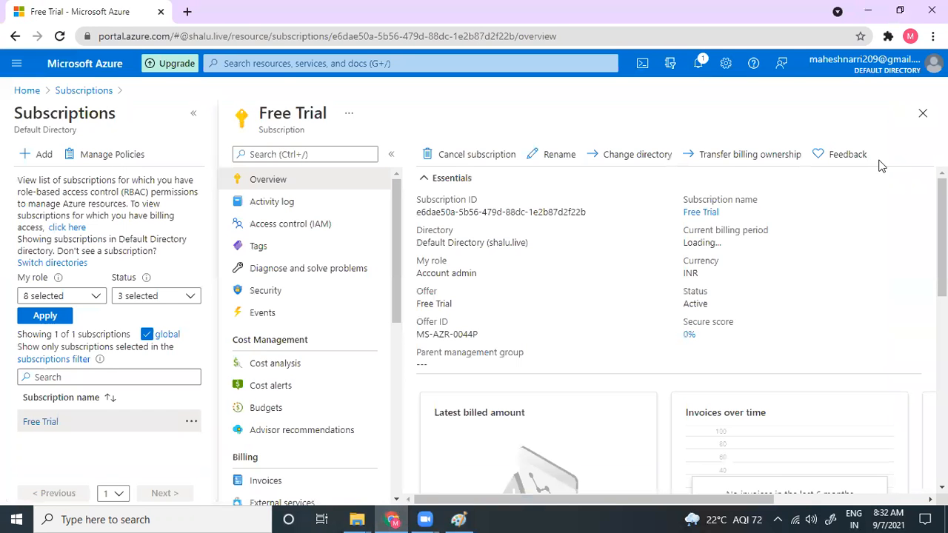
click(923, 113)
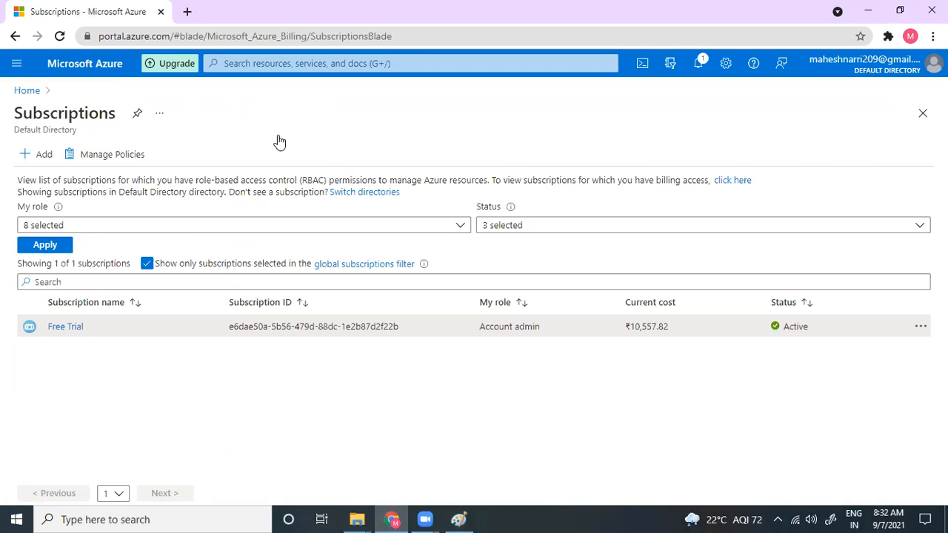
mouse_move(280, 142)
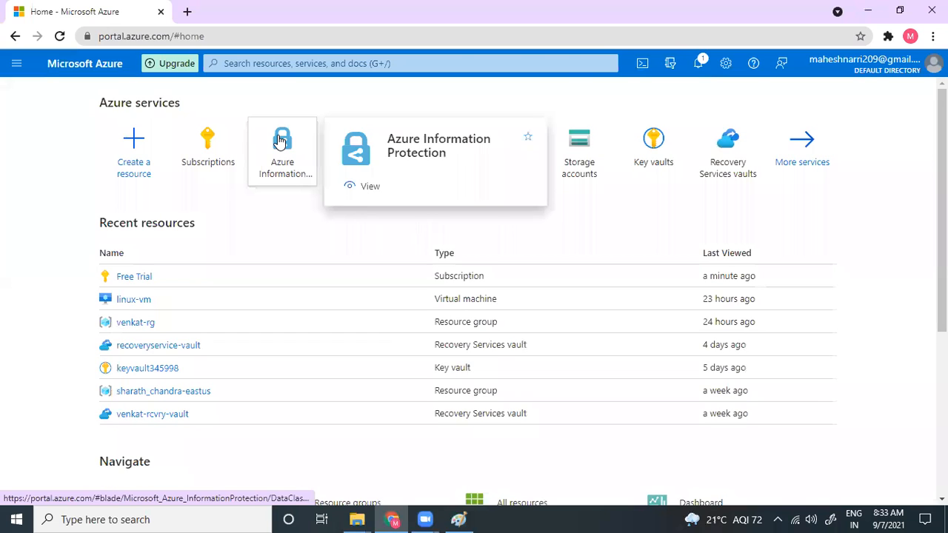
Switch back to Paint and draw a large red rectangle to the right of the list as the outer frame.
click(458, 519)
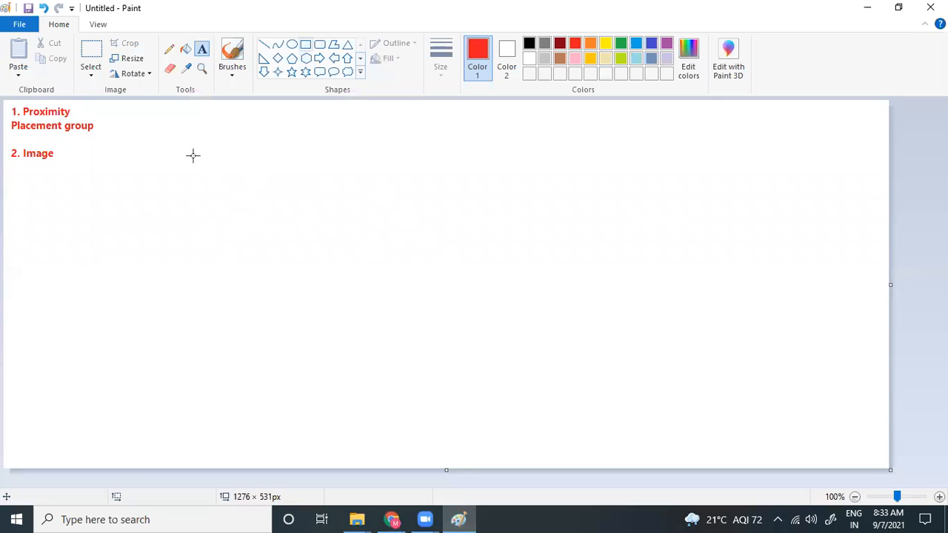
mouse_move(170, 151)
mouse_down()
mouse_move(366, 265)
mouse_move(438, 377)
mouse_up()
click(609, 289)
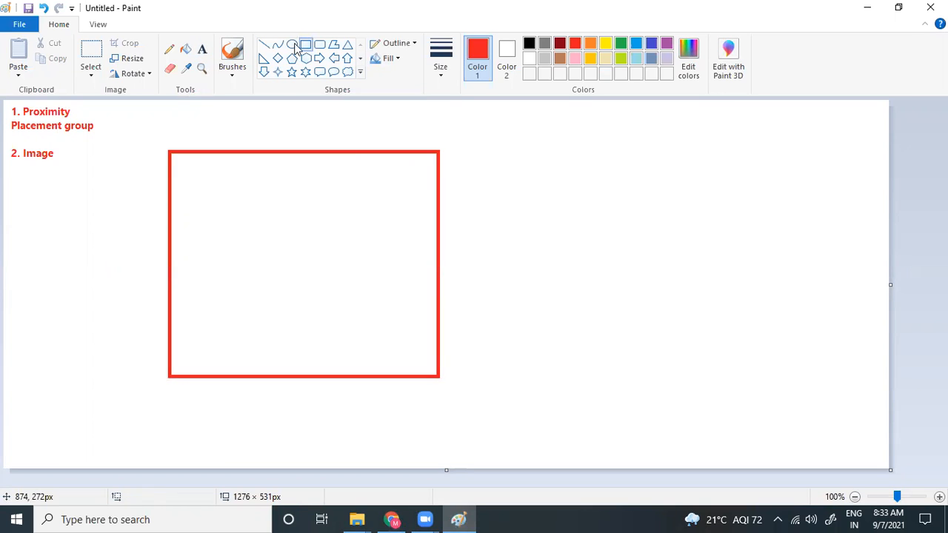
Draw a wide rectangle in the upper part of the large frame and label it "image".
drag(209, 178, 354, 237)
click(203, 49)
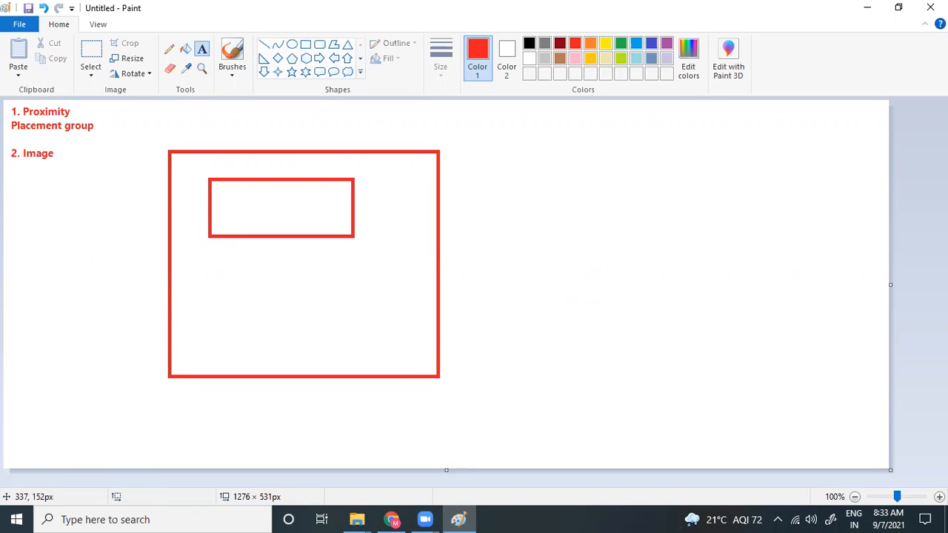
click(235, 196)
text(image)
click(599, 321)
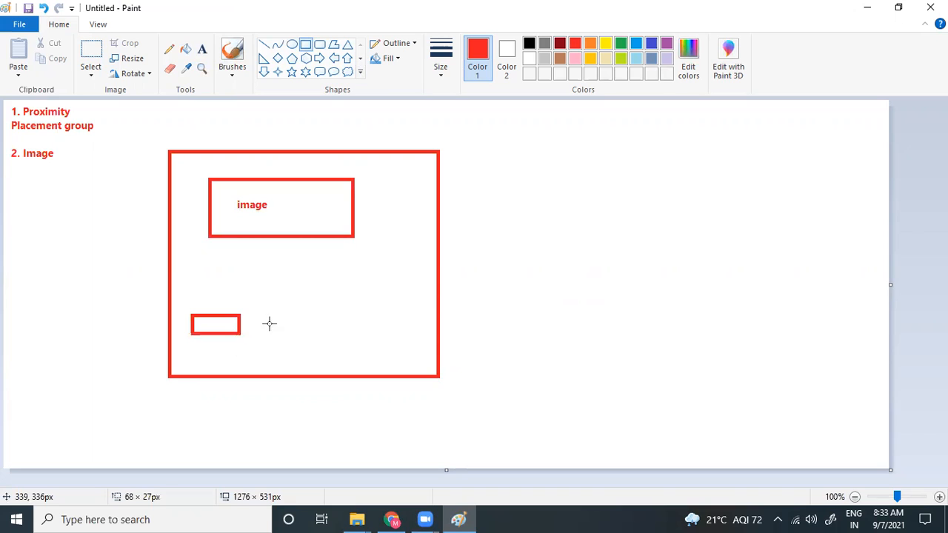
Draw a row of three small rectangles near the frame's lower edge and three up arrows leading from them to the image box.
drag(269, 316, 298, 334)
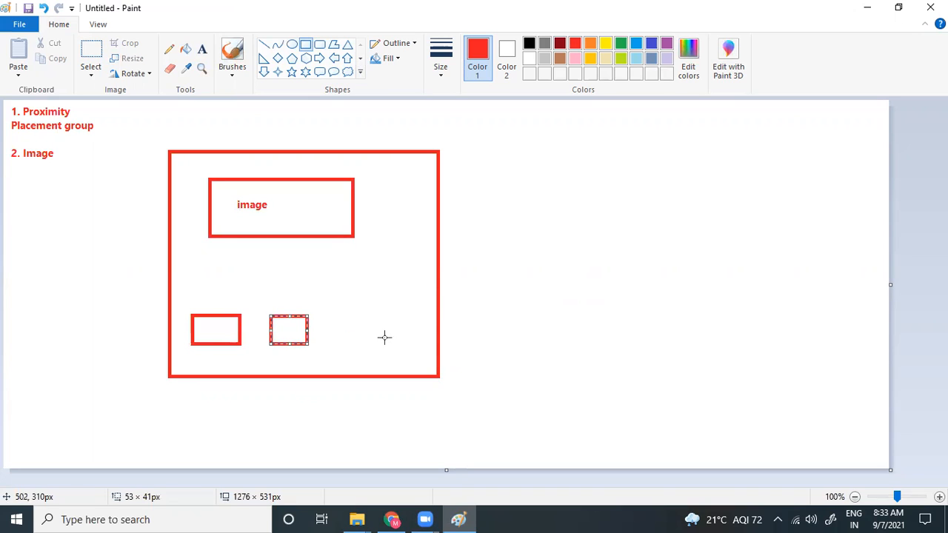
drag(347, 314, 380, 328)
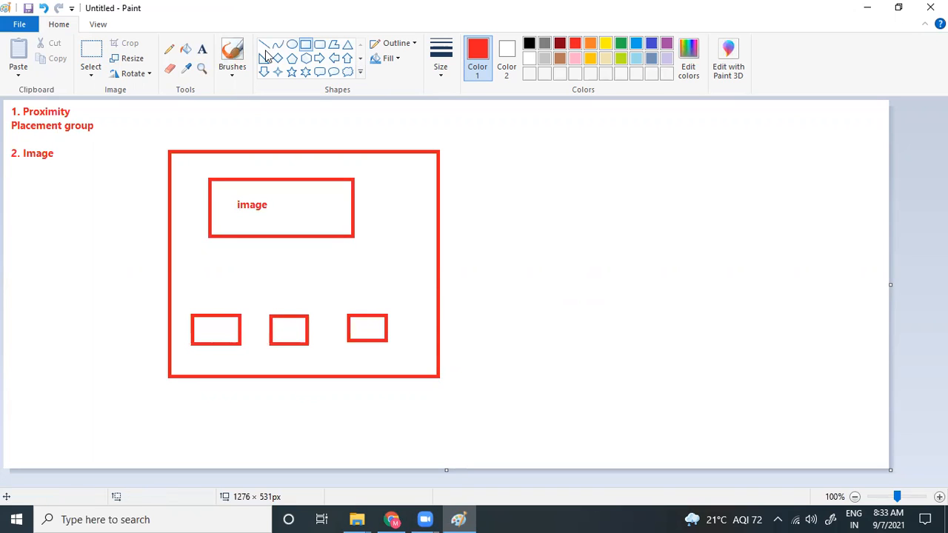
click(348, 58)
mouse_move(217, 237)
mouse_down()
mouse_move(224, 319)
mouse_move(238, 317)
mouse_up()
drag(270, 241, 298, 318)
drag(327, 237, 361, 315)
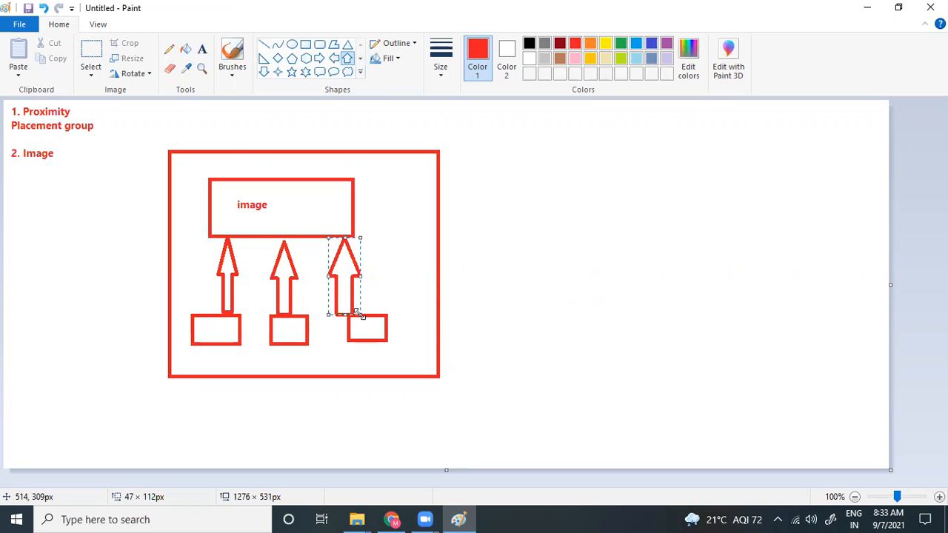
click(501, 261)
Write "windows 2016, patches up tp date" inside the image box, near its upper edge.
click(201, 49)
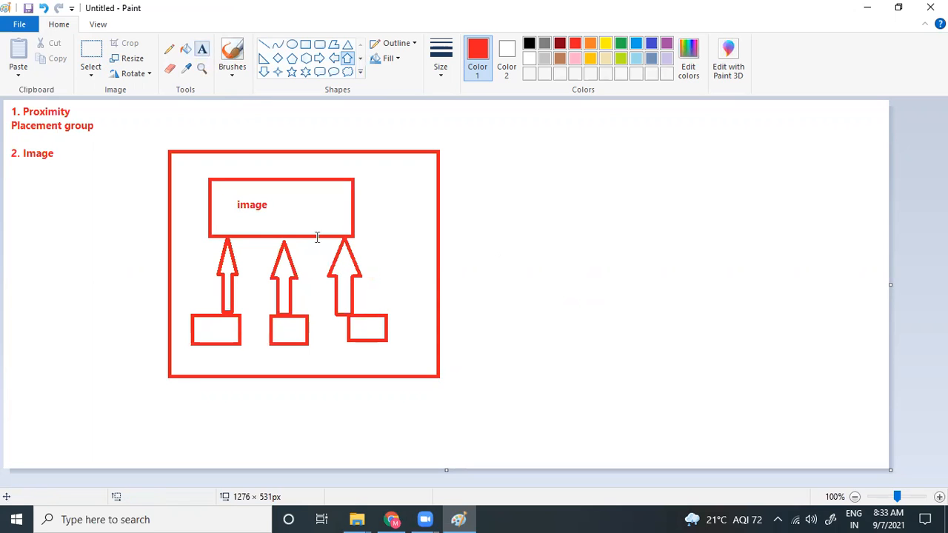
click(227, 182)
text(wi)
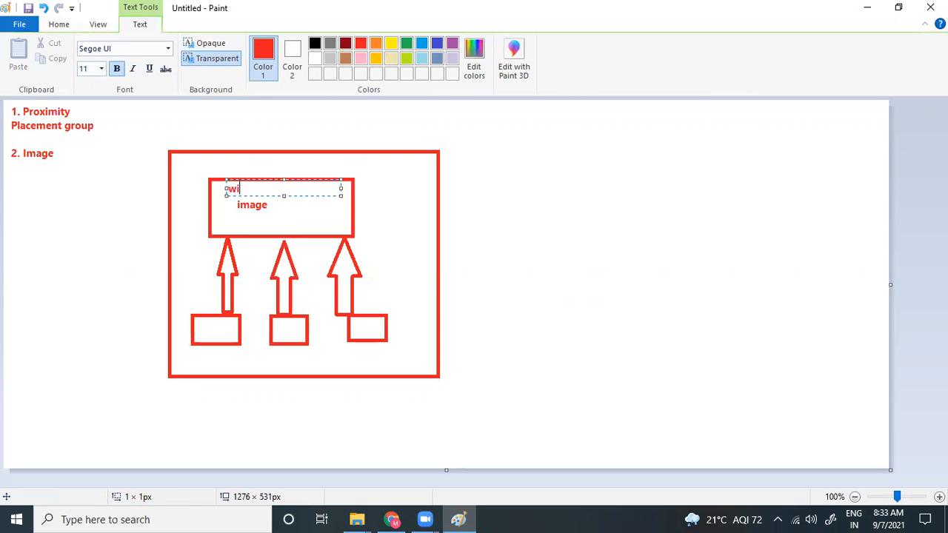
text(ndows 2016)
text(, pat)
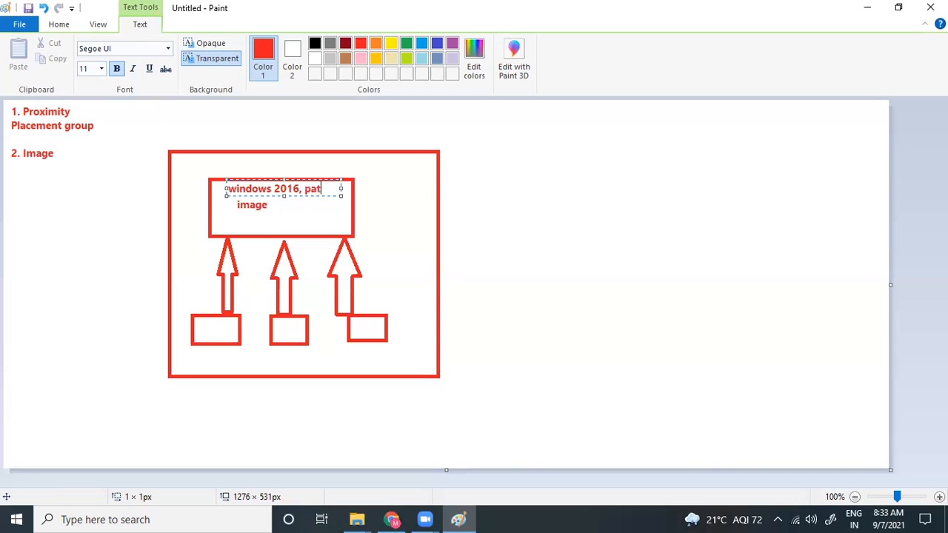
text(ches up)
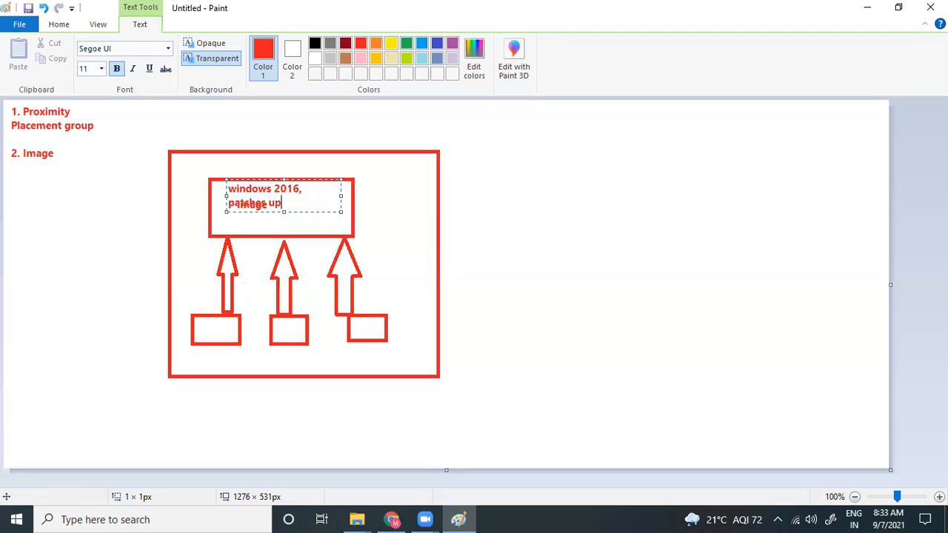
text( tp date)
click(434, 254)
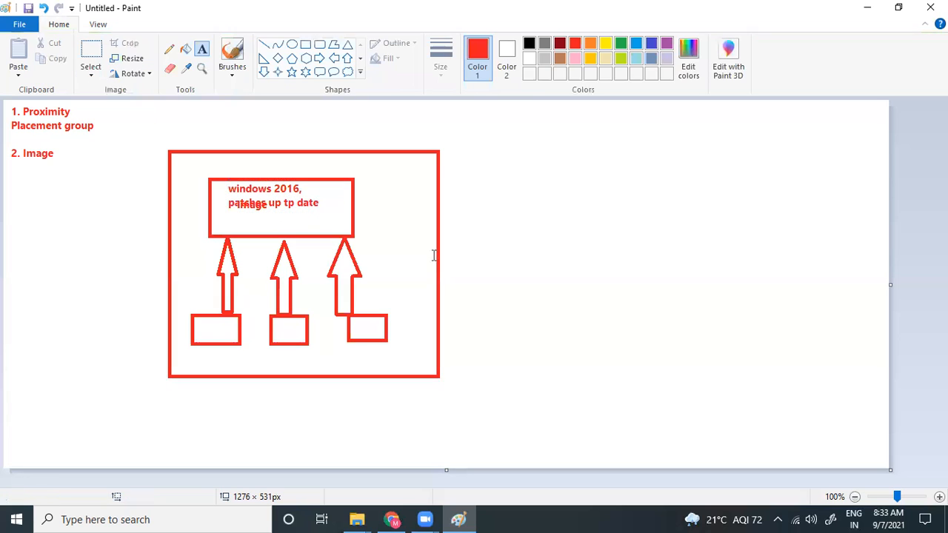
Add the text "antivirus,symantec,etc" along the lower part of the image box.
click(237, 223)
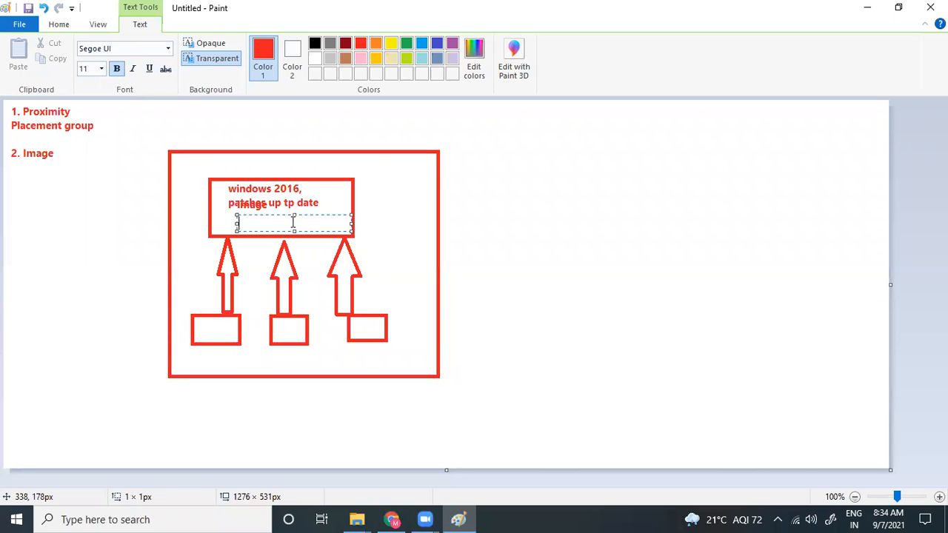
text(antivi)
text(ty,)
key(BackSpace)
key(BackSpace)
key(BackSpace)
text(rus,symant)
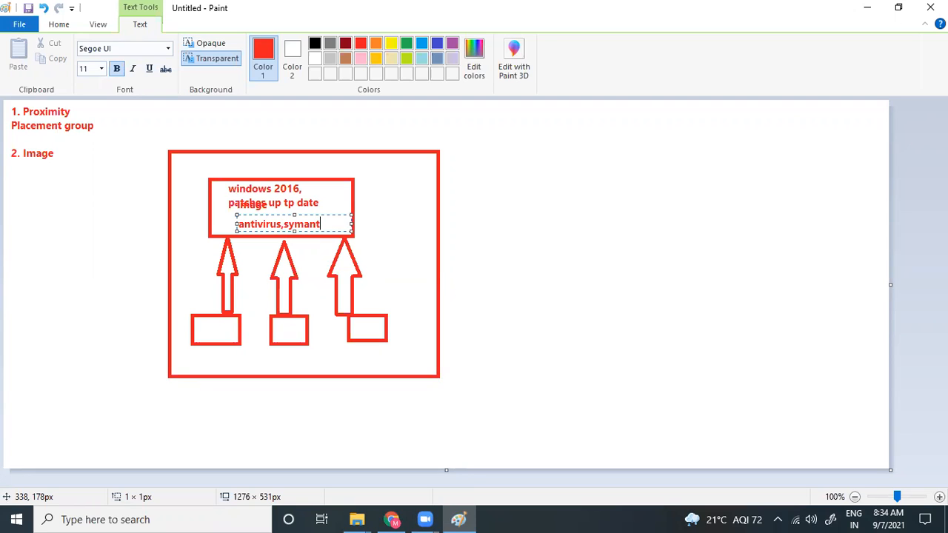
text(ec,etc)
click(586, 288)
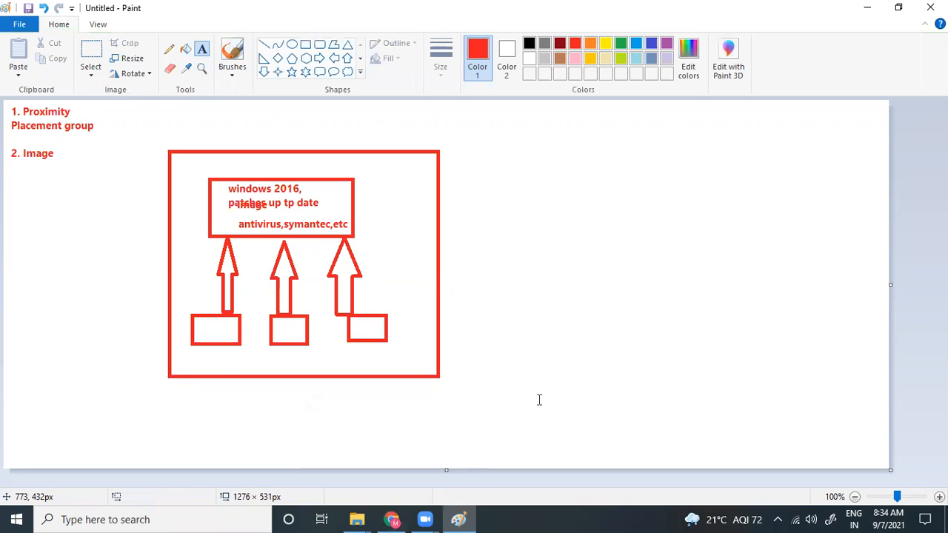
Label each of the three small rectangles below the arrows "vm".
click(205, 326)
text(vm)
click(278, 329)
click(280, 331)
text(vm)
click(369, 333)
click(356, 324)
text(vm)
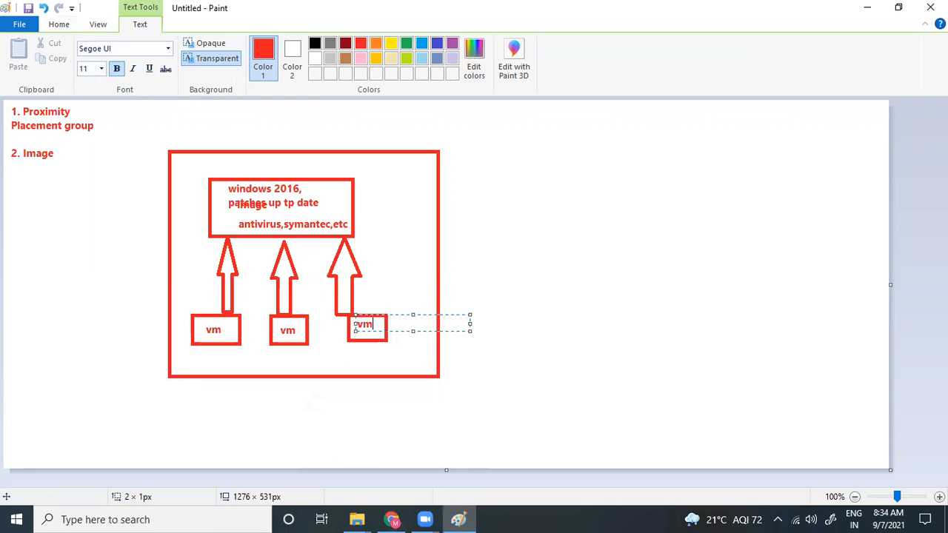
Switch to the Azure portal in Chrome and start creating a new virtual machine from the Virtual machines page.
click(389, 519)
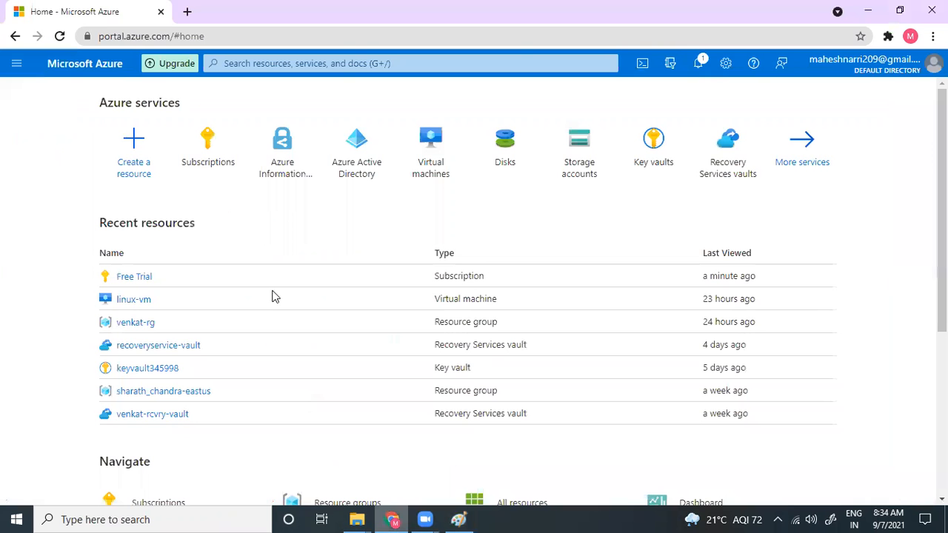
click(431, 169)
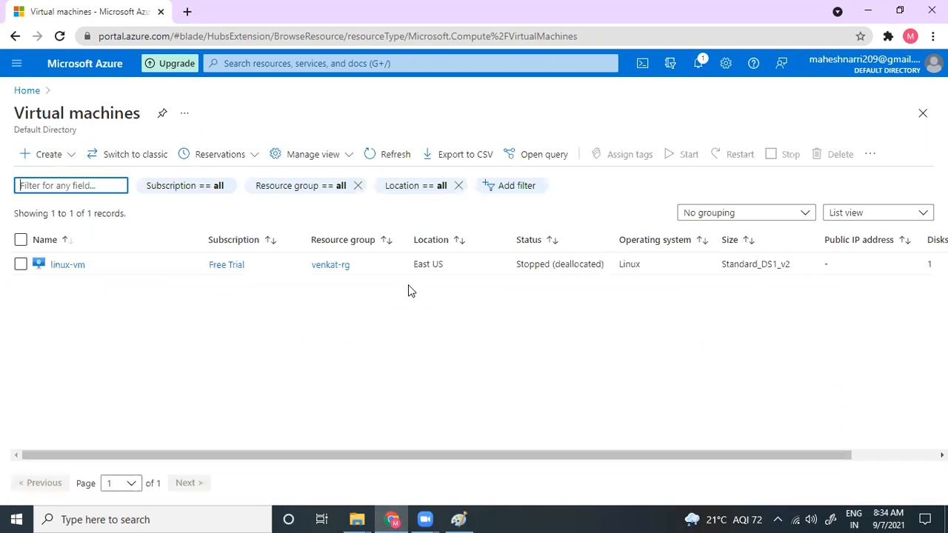
click(49, 156)
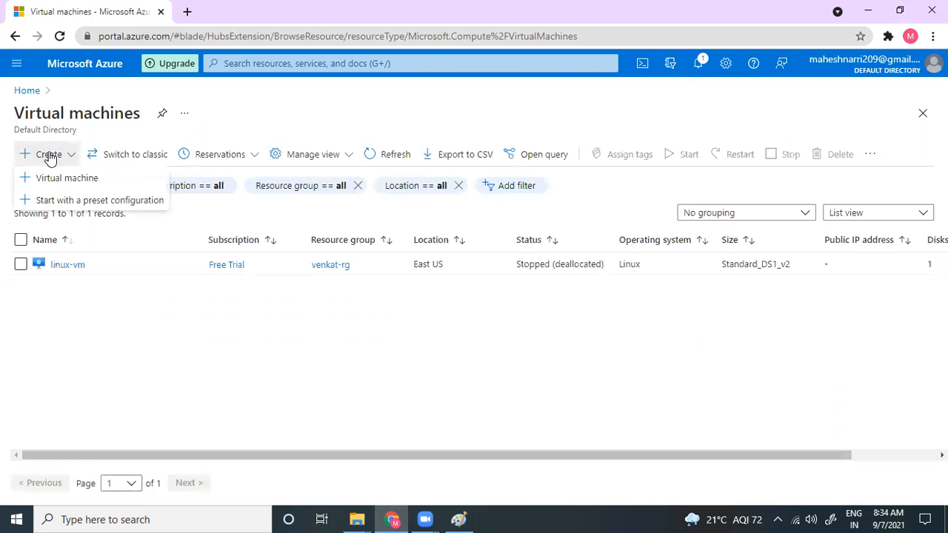
click(100, 177)
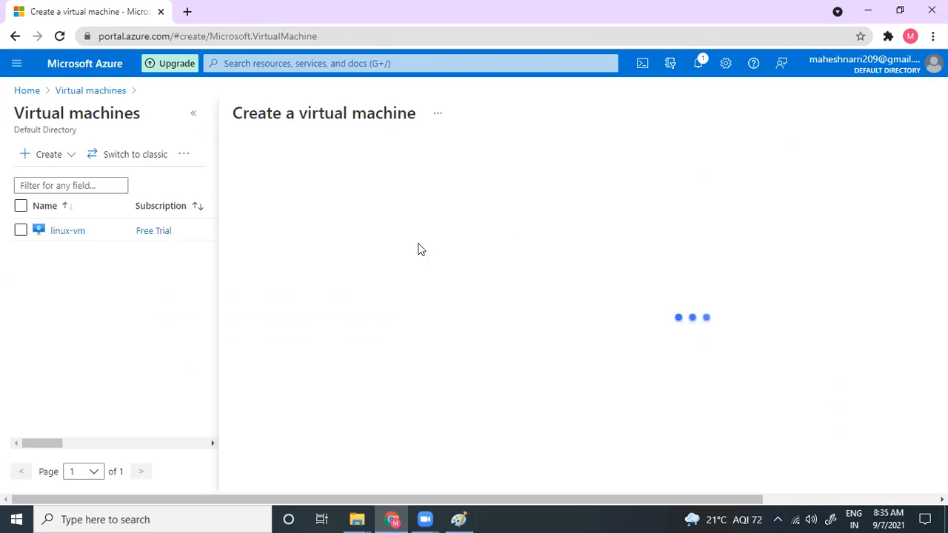
Examine the operating system images offered for the new virtual machine, from the recently used ones to the Windows images.
scroll(323, 385, down, 2)
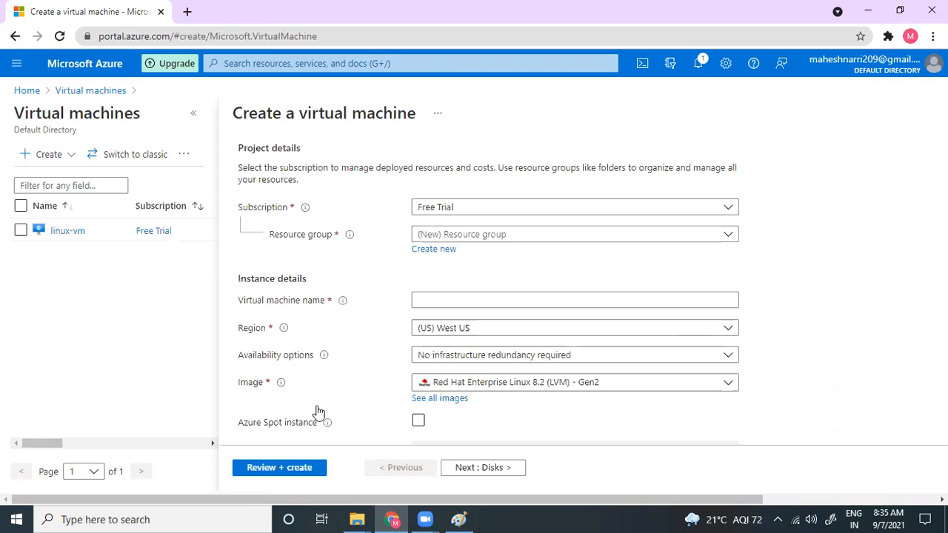
scroll(519, 288, down, 2)
click(512, 274)
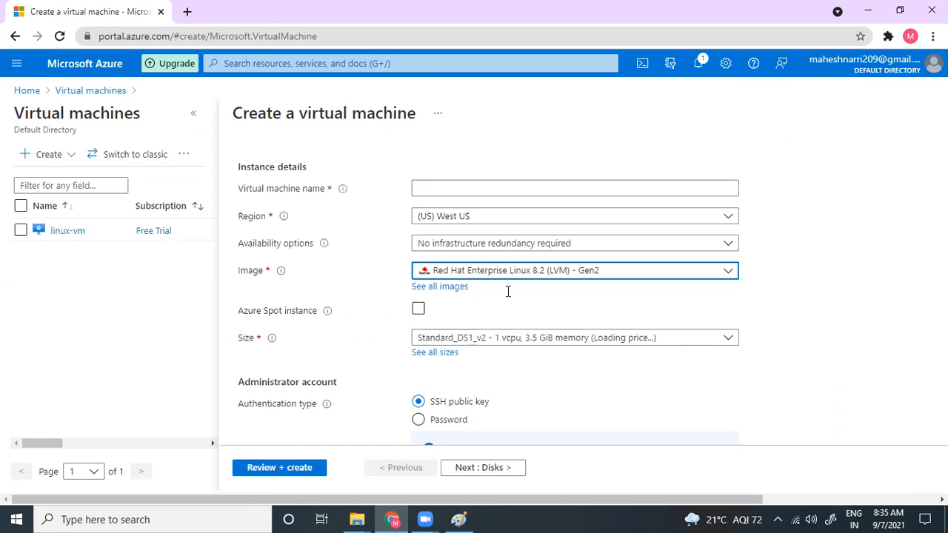
scroll(560, 352, down, 1)
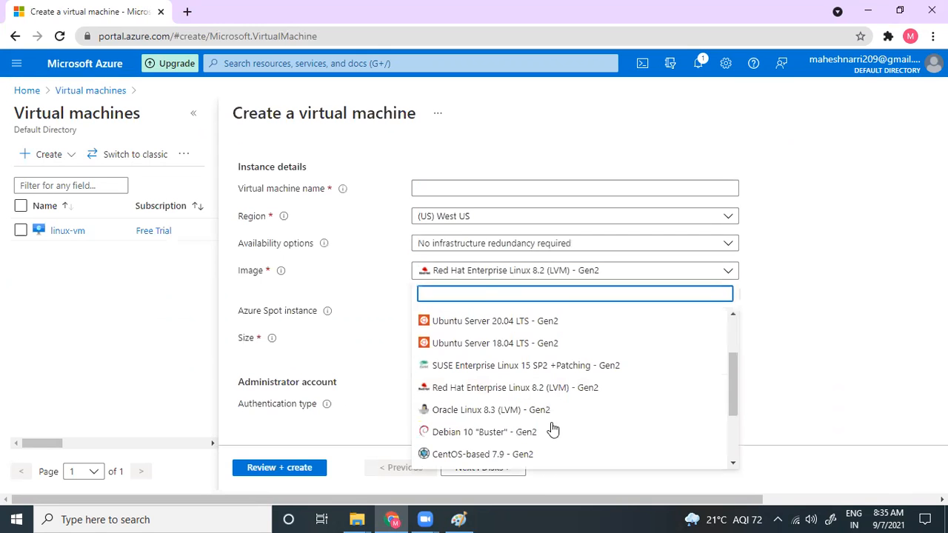
scroll(561, 402, down, 1)
scroll(561, 402, down, 1)
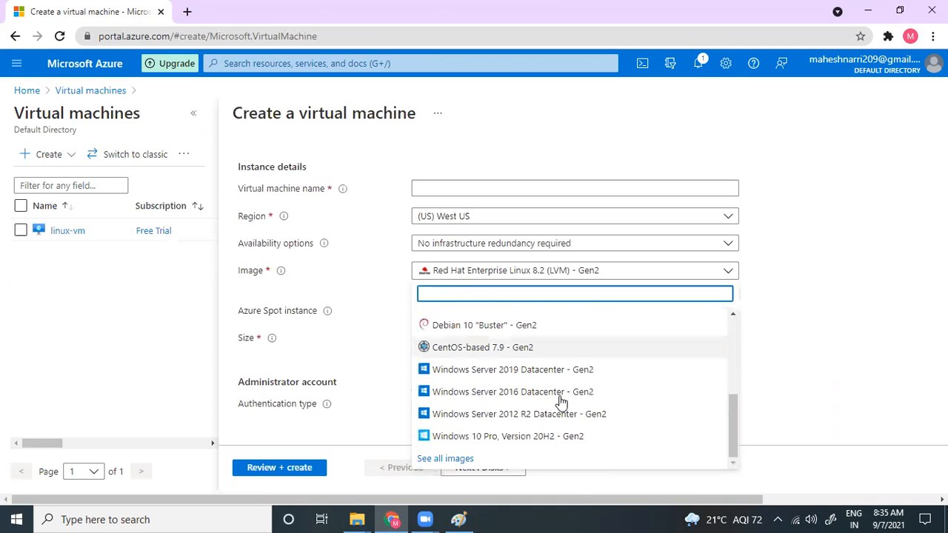
scroll(561, 402, up, 4)
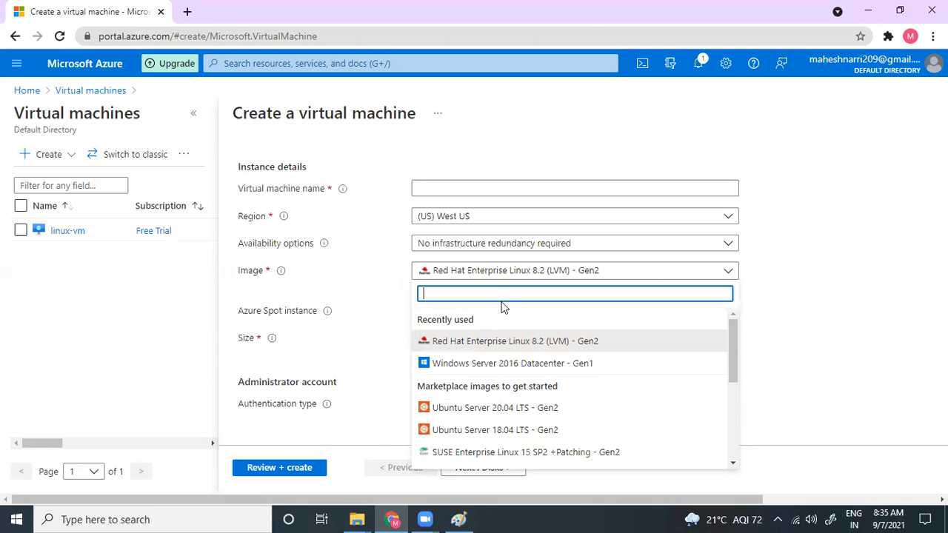
Review the Linux and Windows Server marketplace images in the new virtual machine's image list and close it with Red Hat still selected.
scroll(508, 440, down, 2)
scroll(535, 438, down, 3)
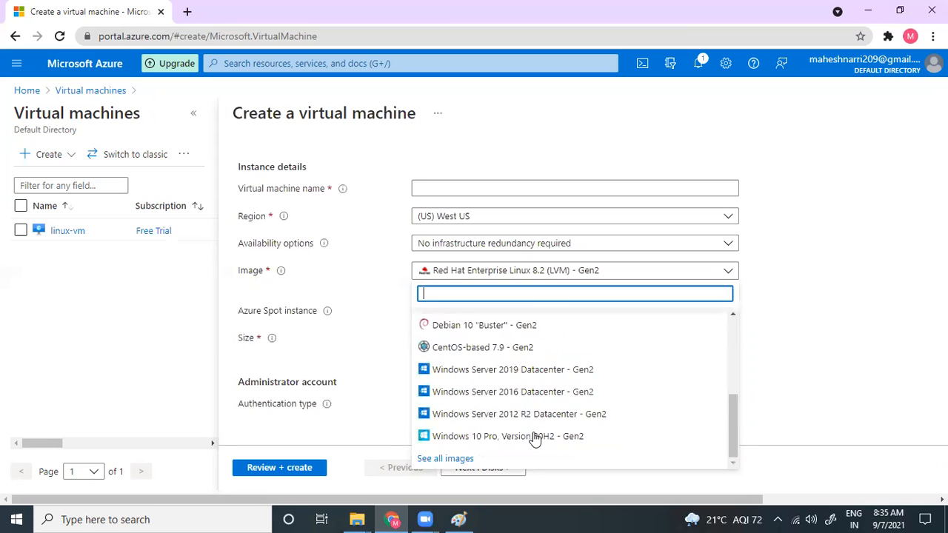
click(794, 348)
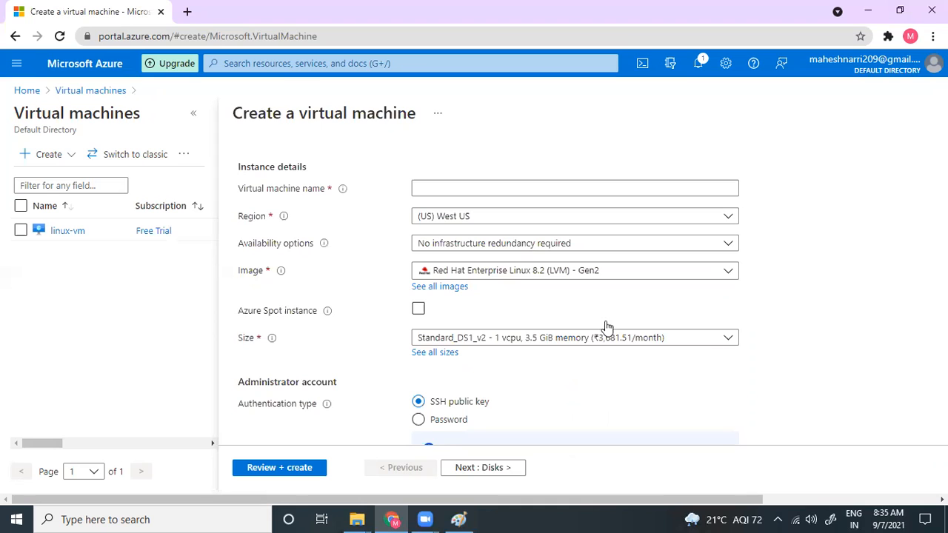
click(511, 271)
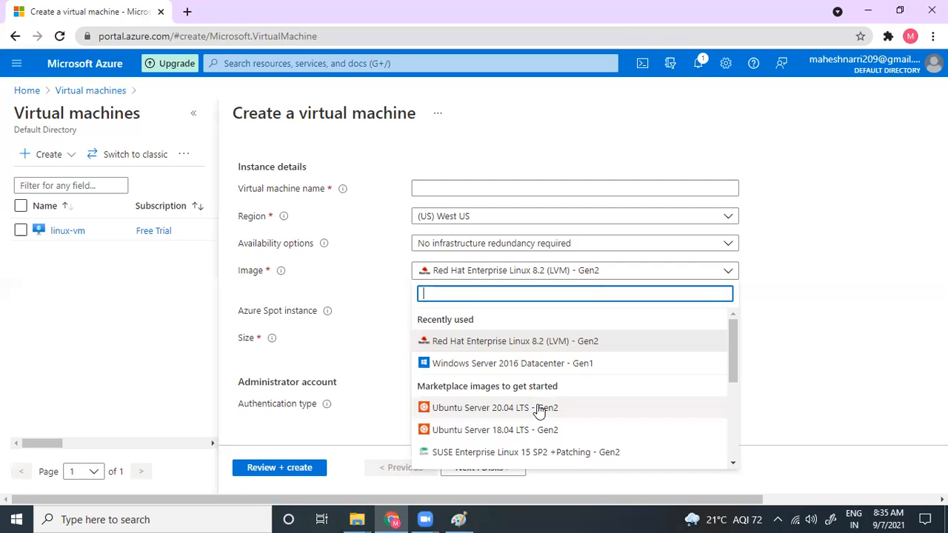
scroll(538, 411, down, 3)
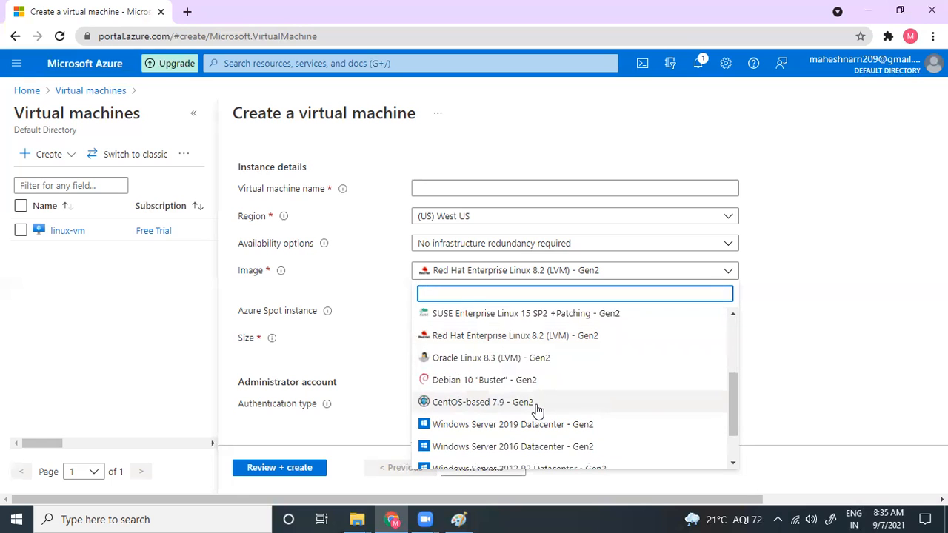
click(814, 341)
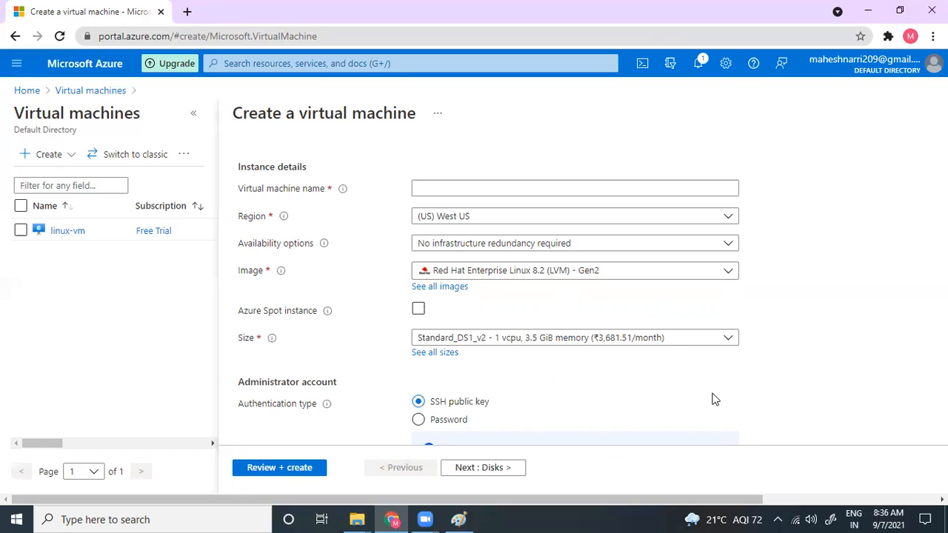
click(459, 518)
click(458, 518)
click(317, 65)
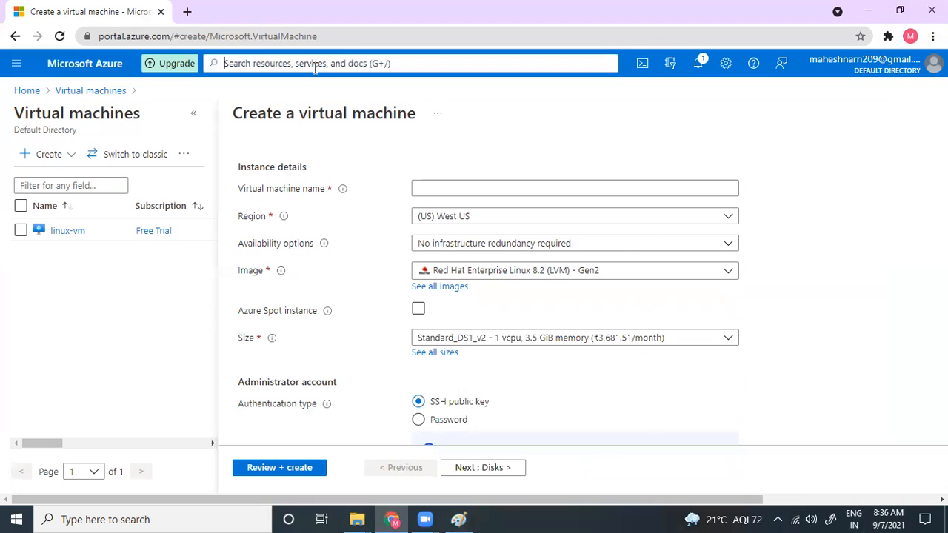
text(i)
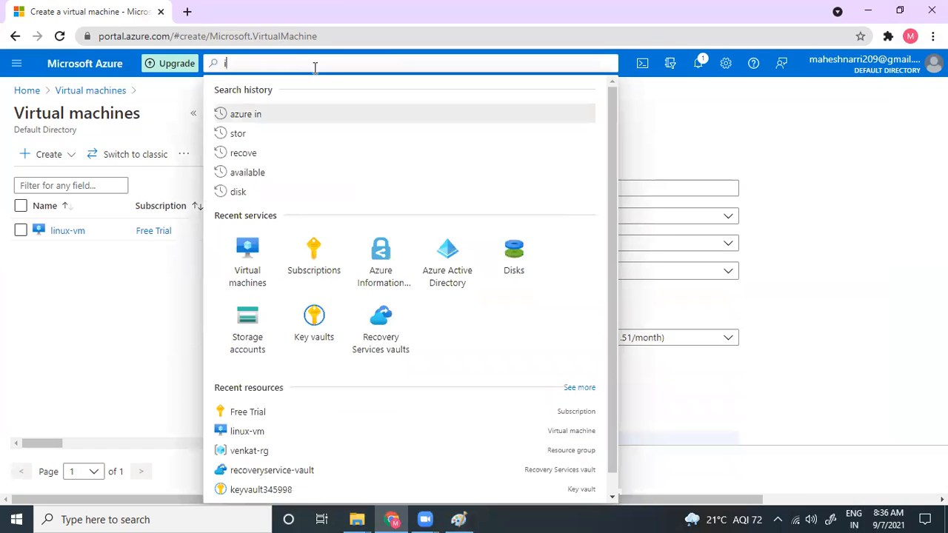
text(m)
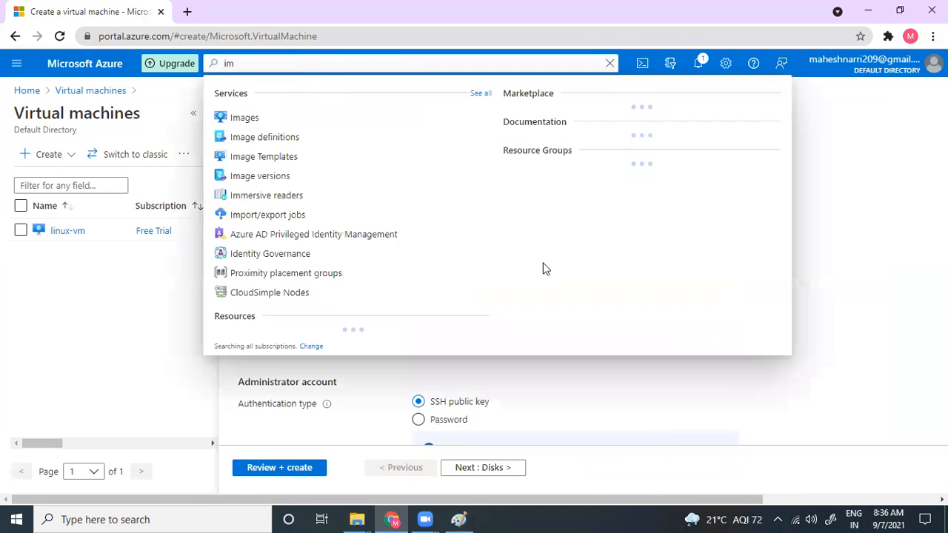
click(611, 64)
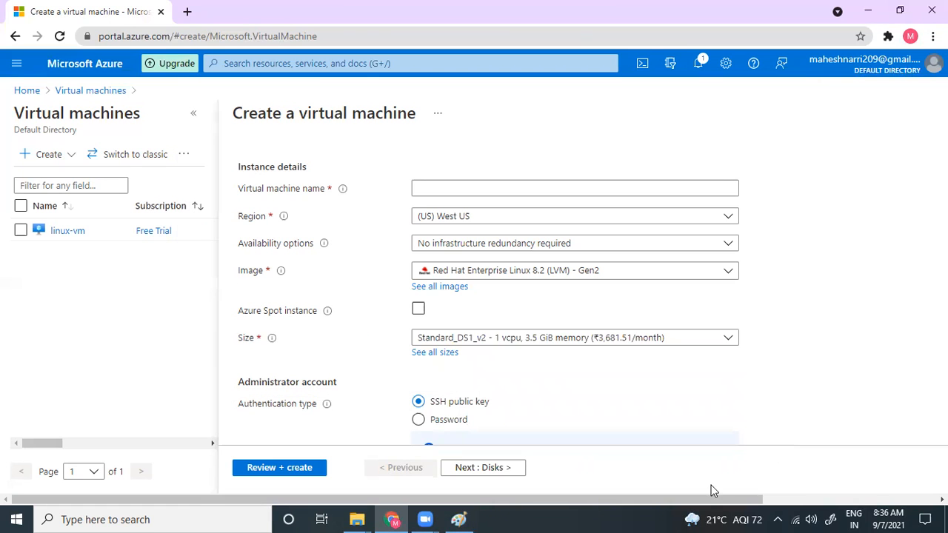
Assign the new virtual machine to the existing resource group whose name ends in "-rg" under the Free Trial subscription.
scroll(710, 486, up, 3)
drag(706, 500, 874, 503)
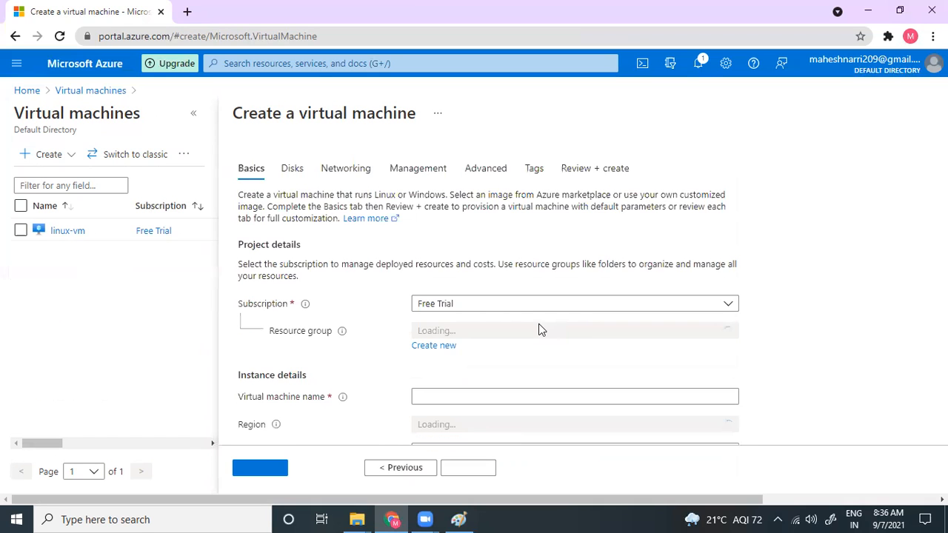
scroll(593, 333, down, 1)
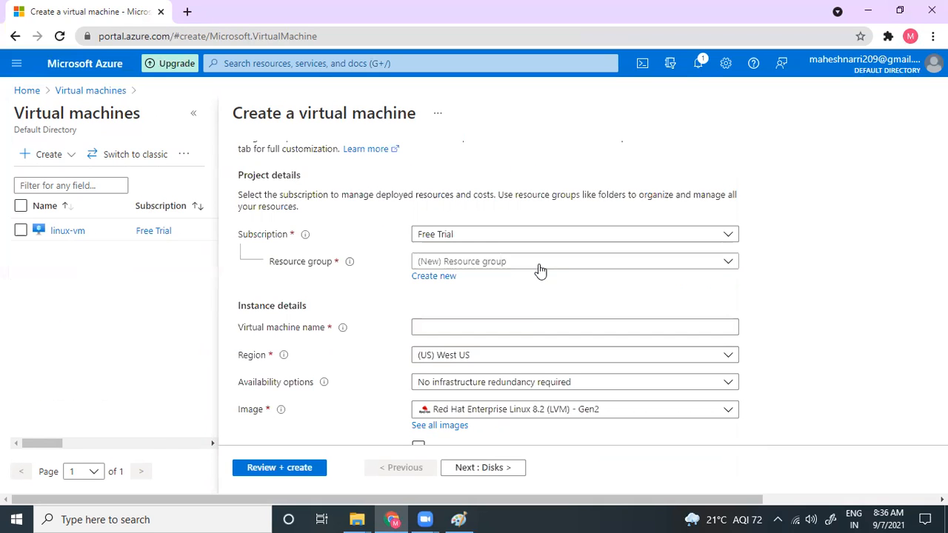
click(575, 260)
click(474, 443)
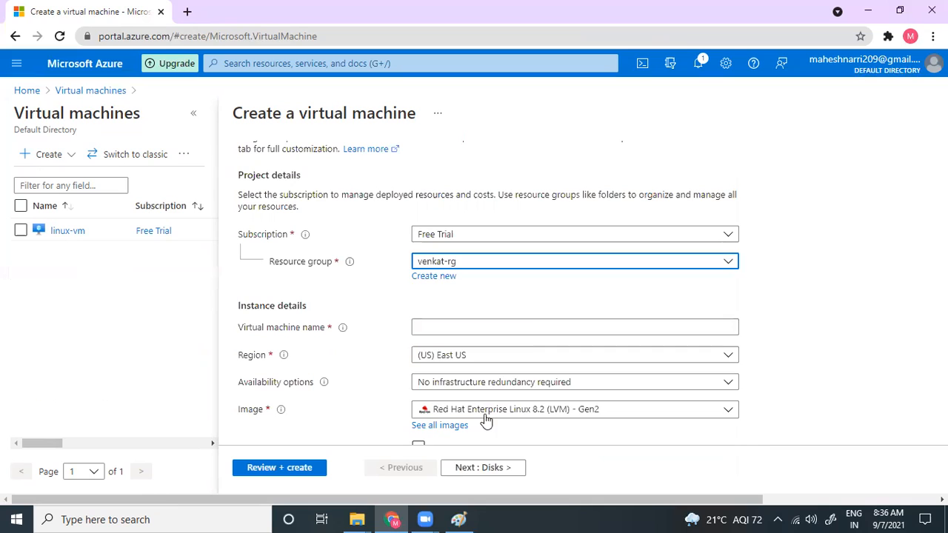
click(809, 517)
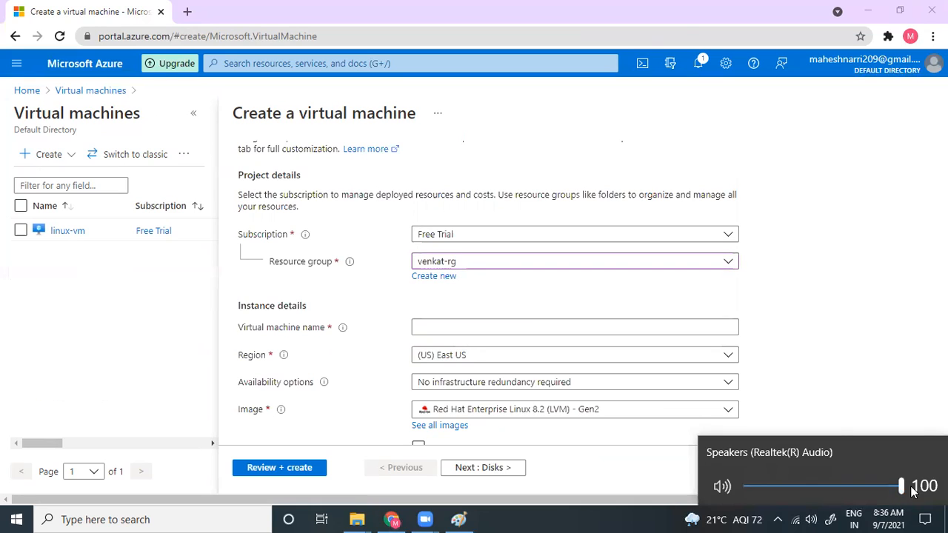
click(492, 324)
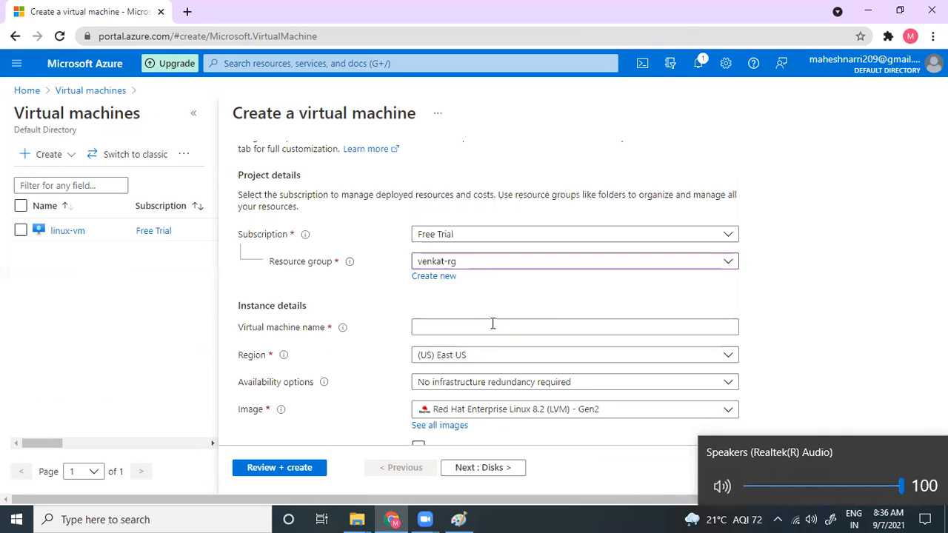
Name the virtual machine image-windows and select the Windows Server 2016 Datacenter - Gen1 image.
click(493, 324)
text(image-)
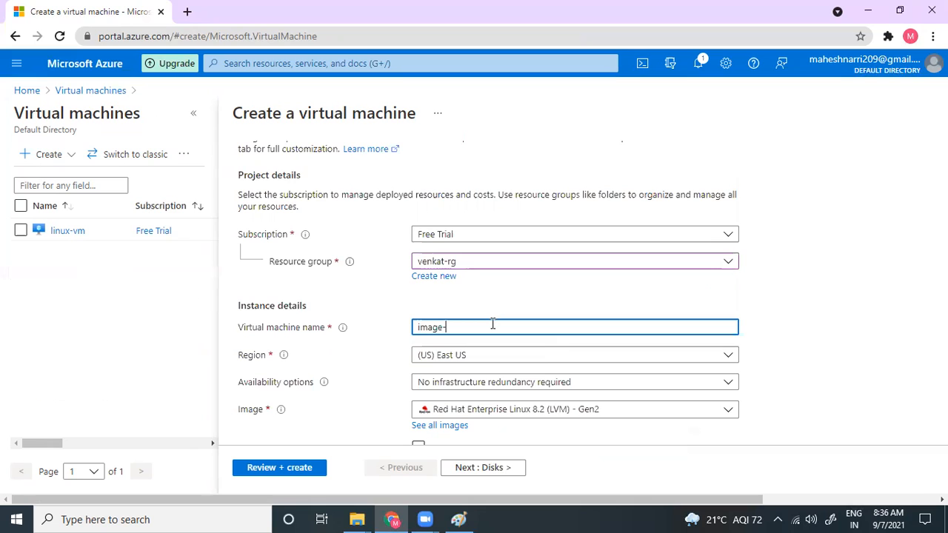
text(windows)
scroll(597, 274, down, 2)
click(596, 271)
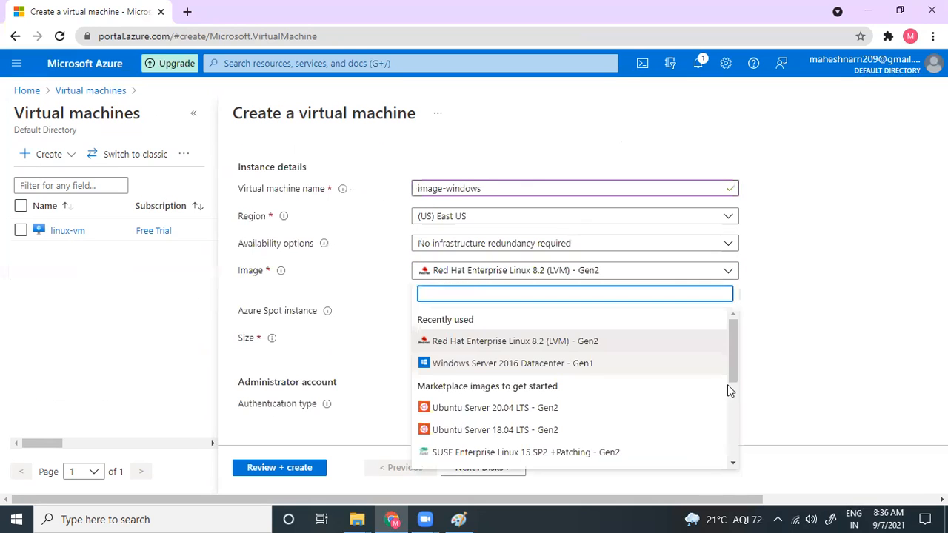
click(527, 364)
Fill in the administrator account's username, password and password confirmation.
scroll(465, 268, down, 2)
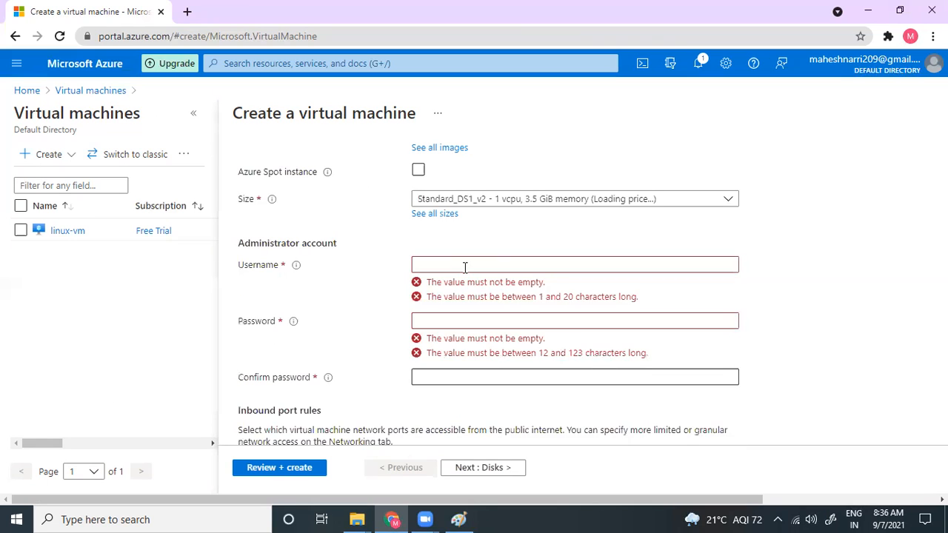
click(465, 268)
text(thi)
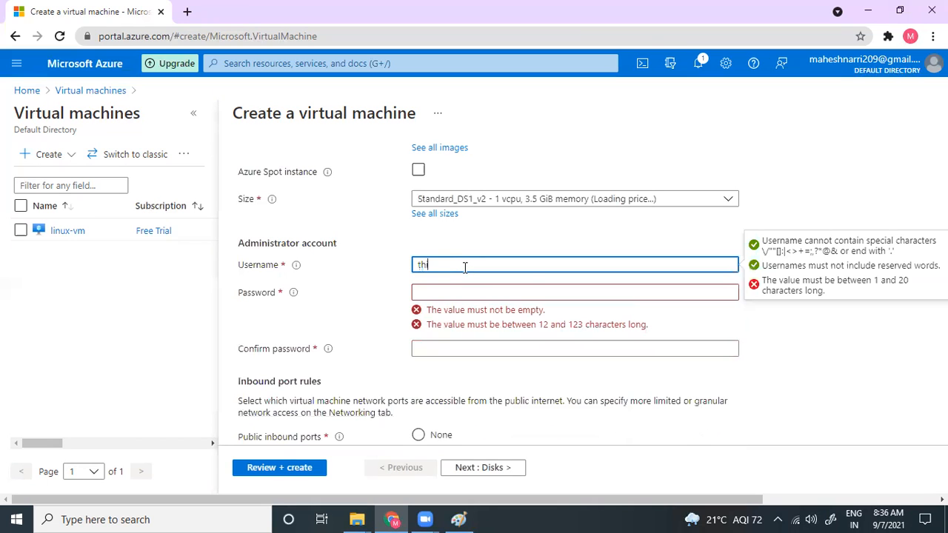
text(vakarj)
key(Tab)
text(thi)
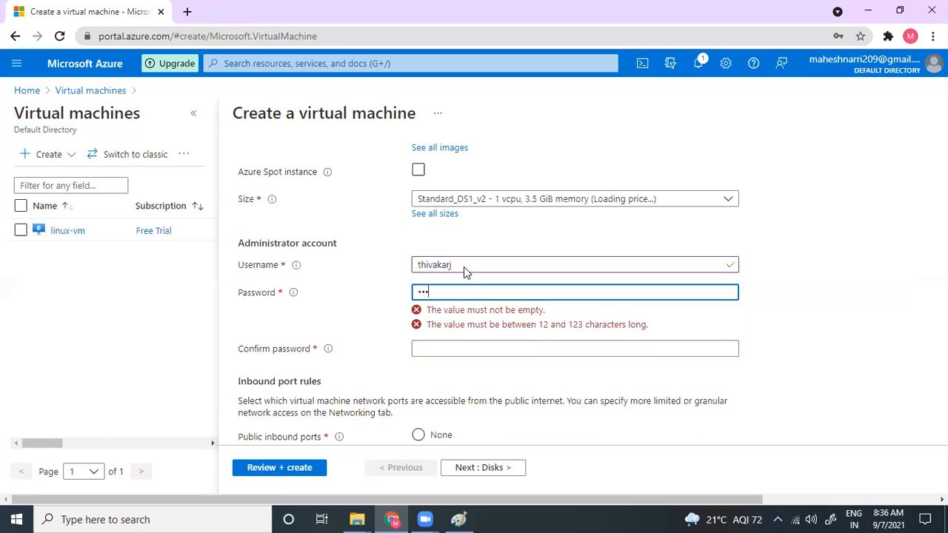
text(••••••••••••••)
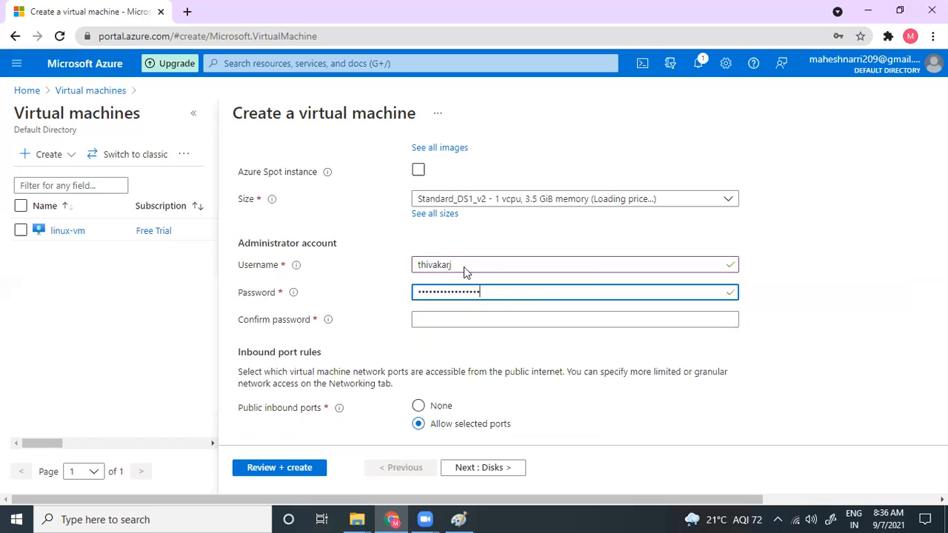
key(Tab)
text(•••••••)
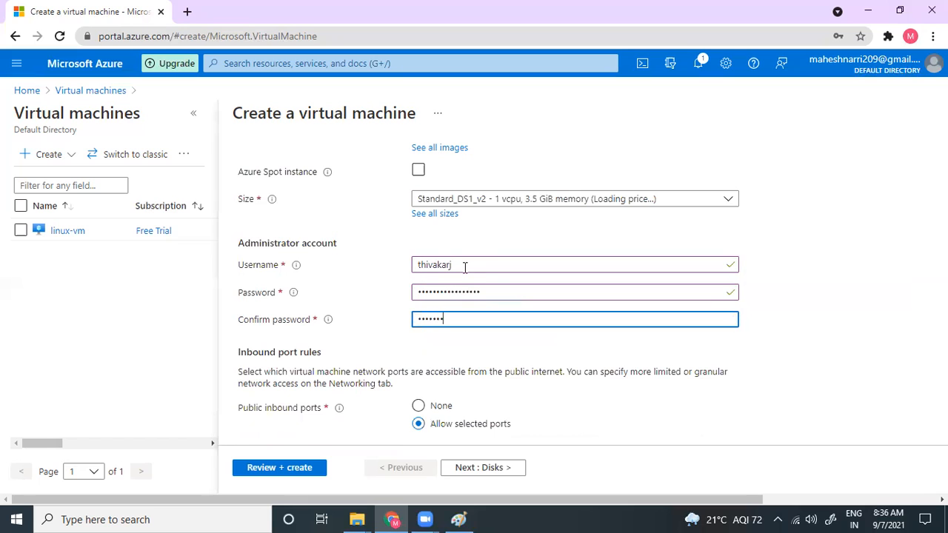
text(••••••••)
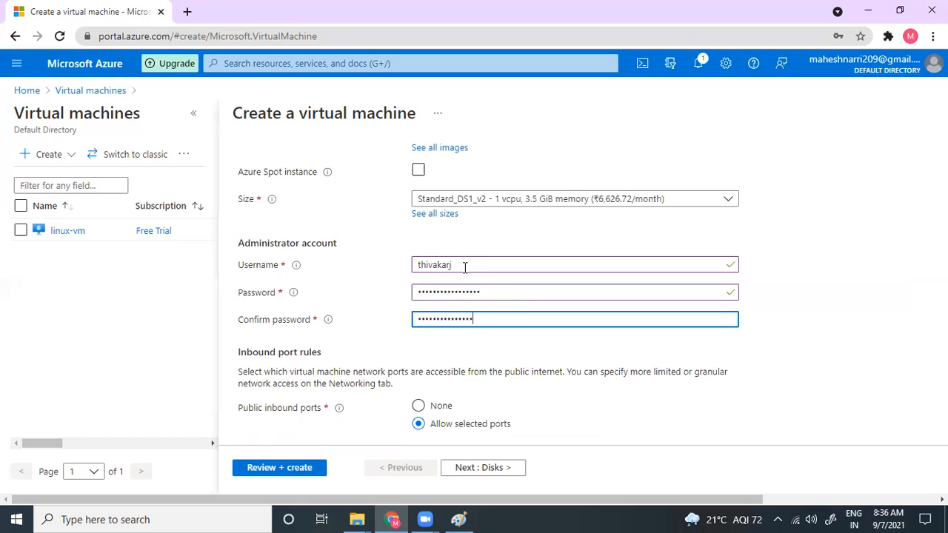
text(••)
Keep RDP (3389) as the allowed inbound port and set the OS disk type to Standard SSD (locally-redundant storage).
scroll(548, 346, down, 3)
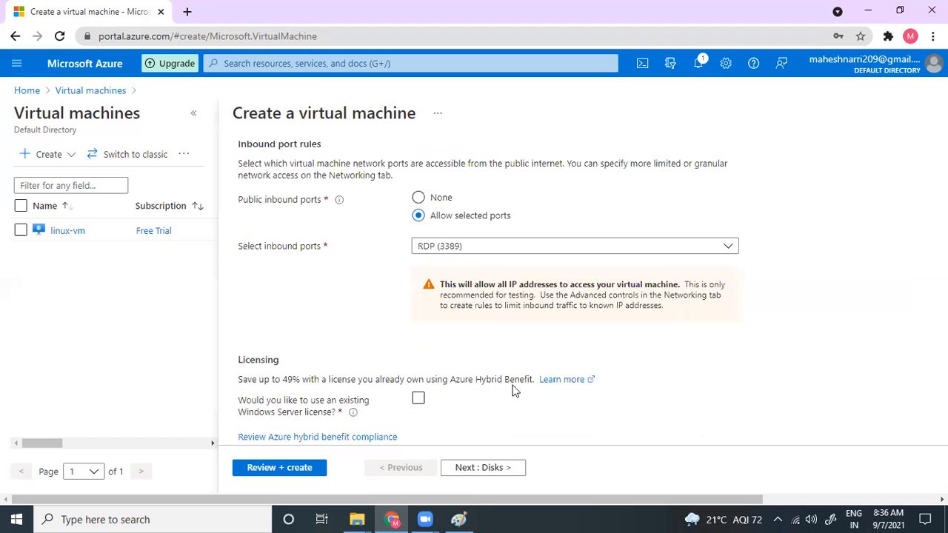
click(493, 471)
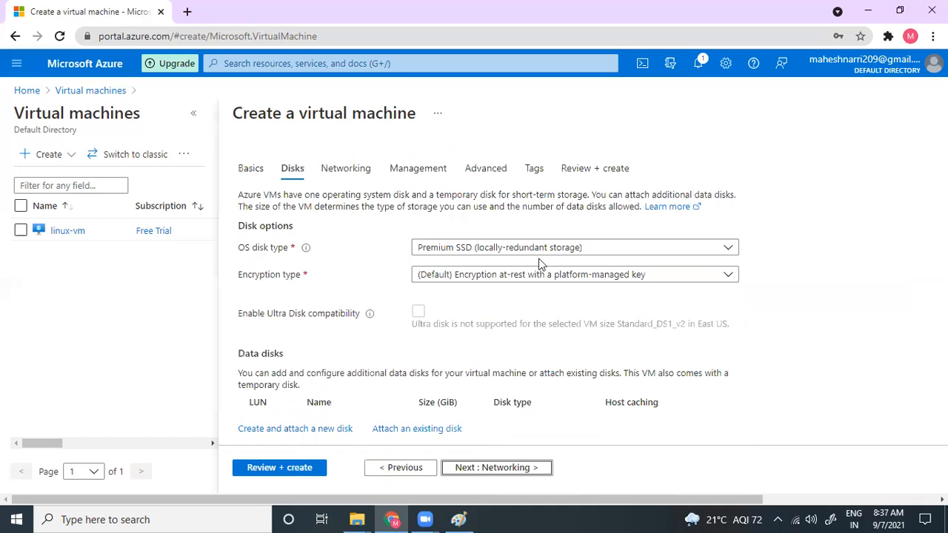
click(545, 256)
click(501, 345)
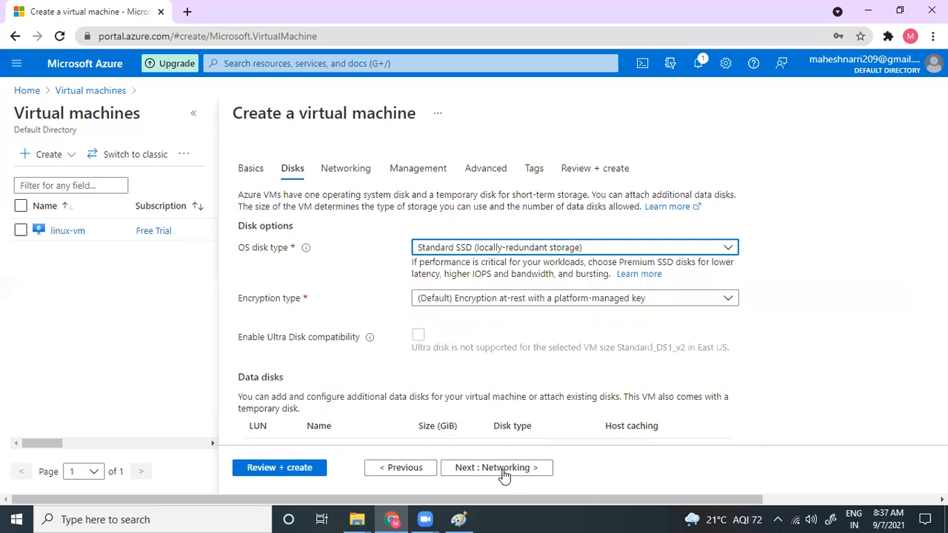
Set the NIC network security group to Advanced in the networking settings, then validate and create the virtual machine.
click(504, 471)
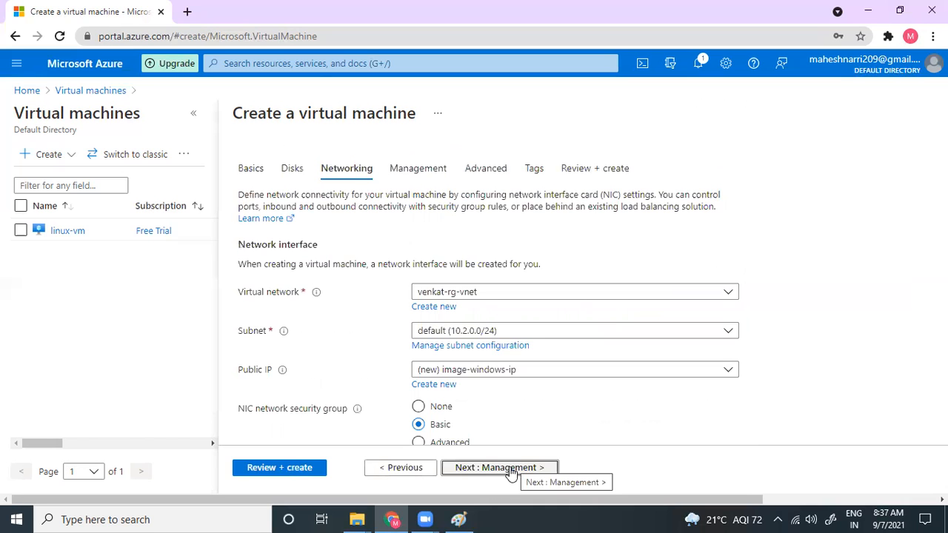
scroll(456, 332, down, 2)
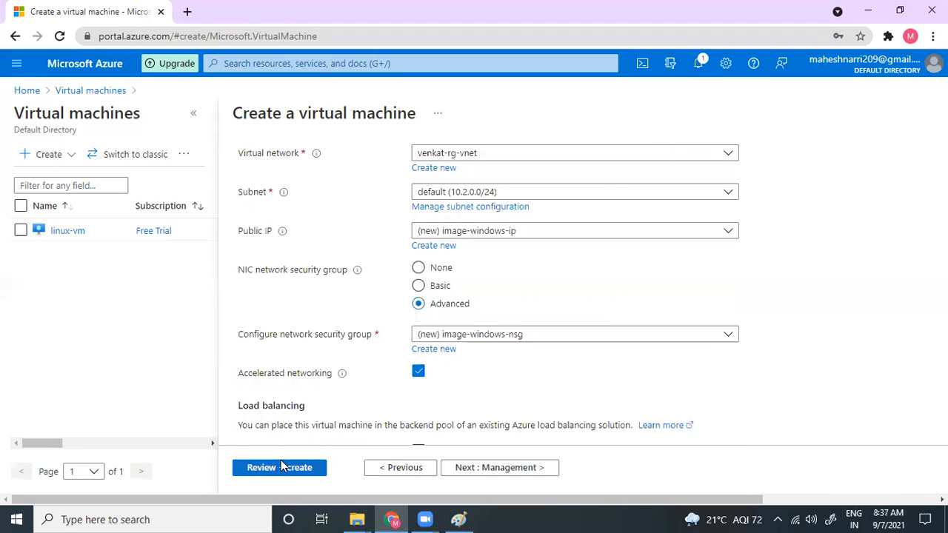
click(281, 466)
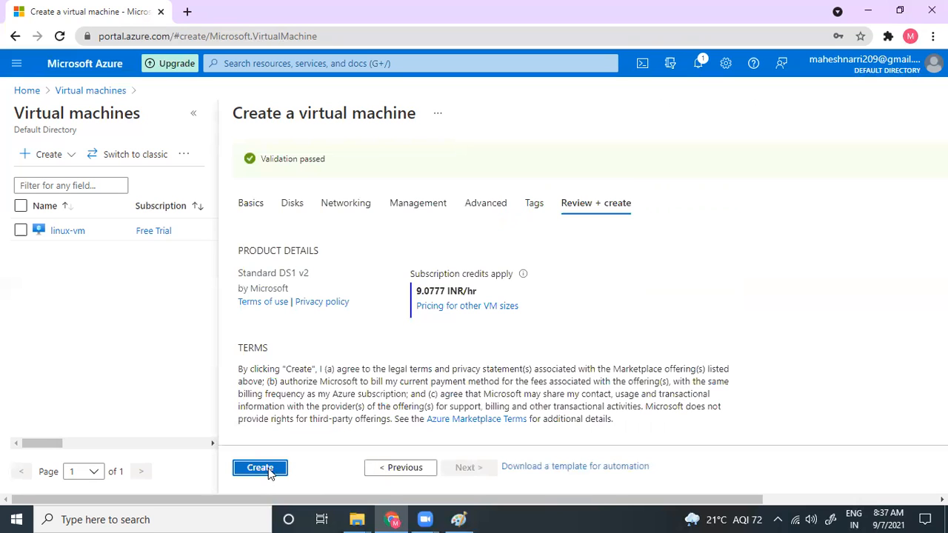
click(261, 468)
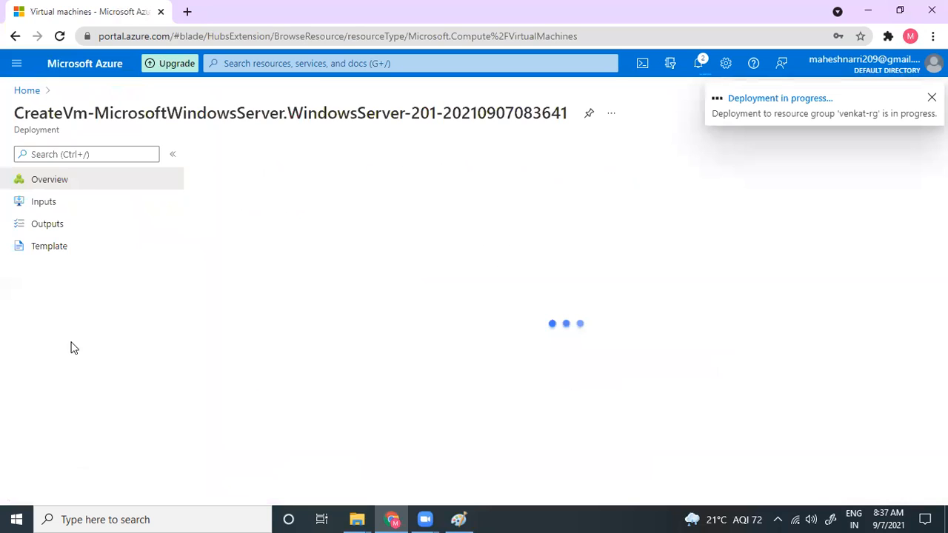
Return to the Virtual machines list by way of the portal home page and refresh it until image-windows is listed.
click(29, 94)
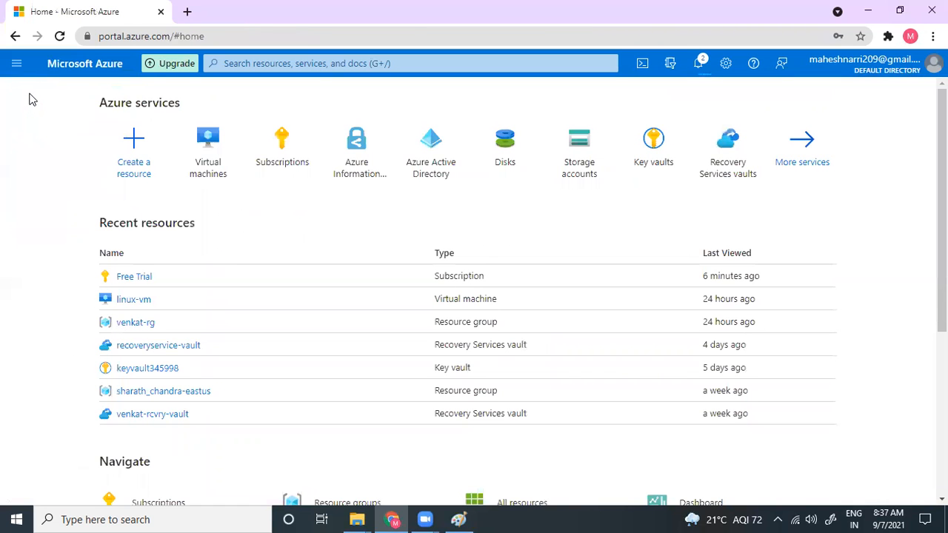
click(209, 167)
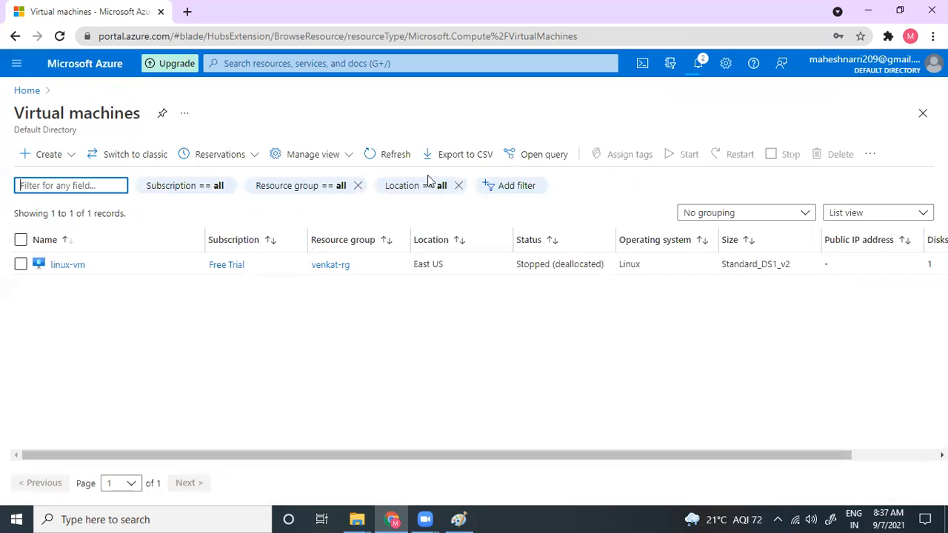
click(381, 159)
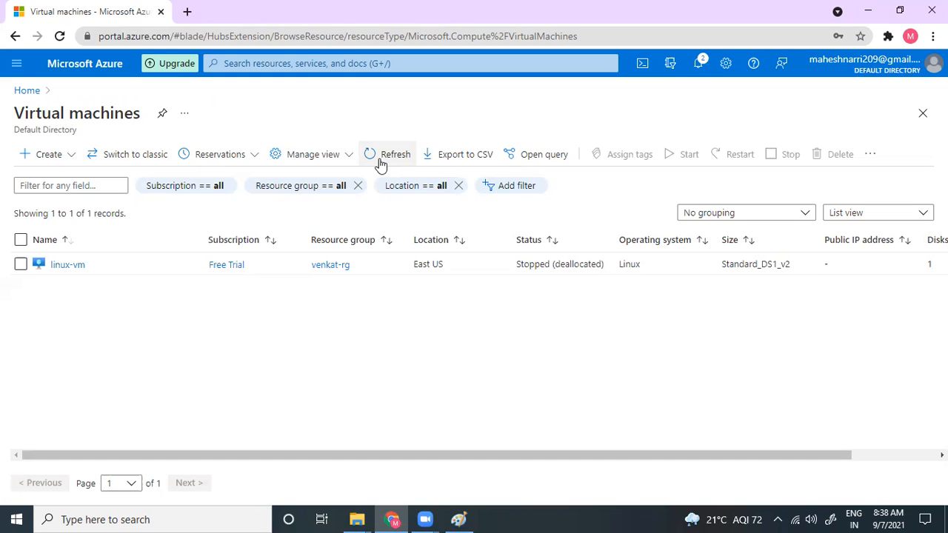
click(379, 160)
click(379, 160)
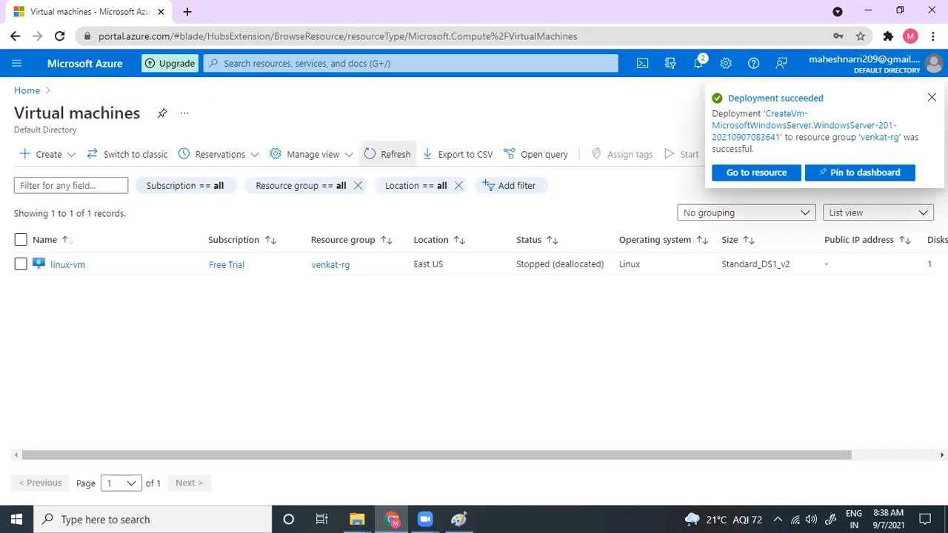
click(396, 162)
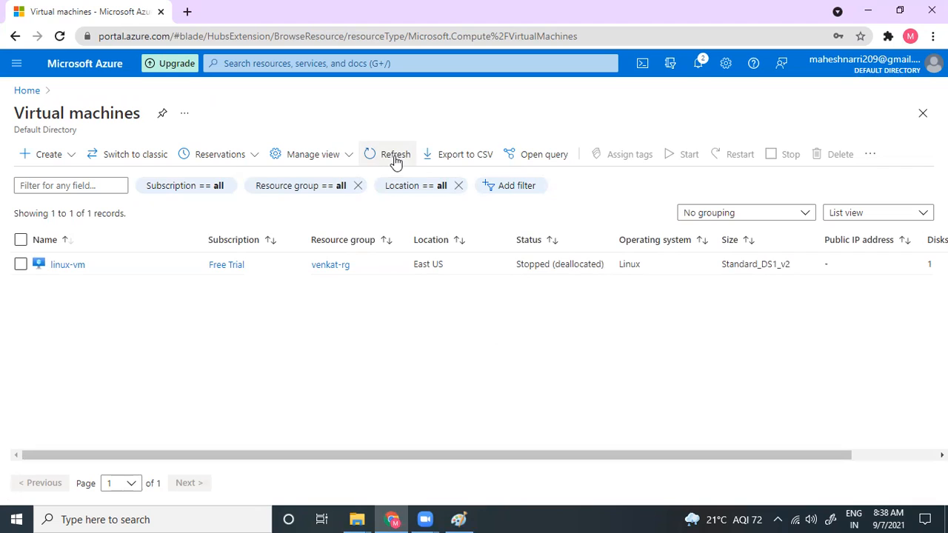
click(397, 162)
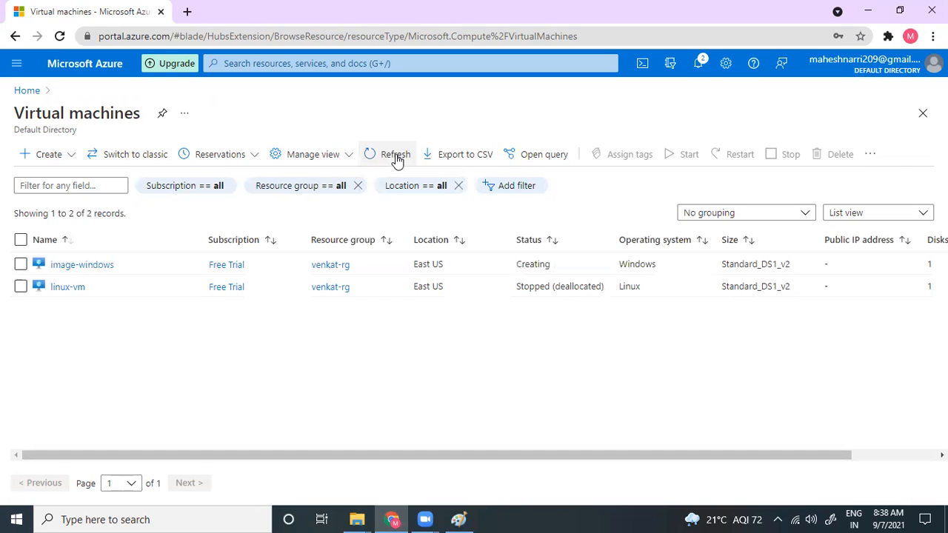
Refresh the Virtual machines list until image-windows is running and open that machine's overview.
click(390, 158)
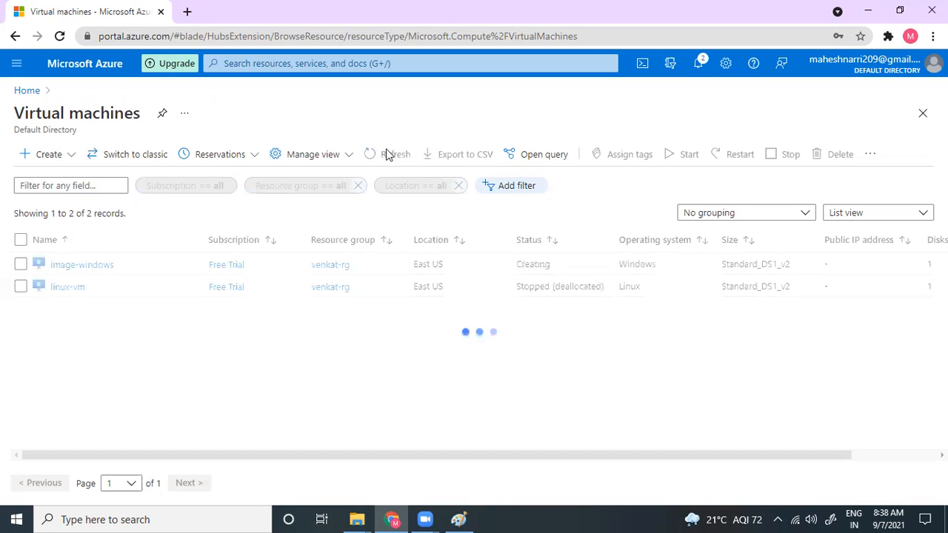
click(385, 154)
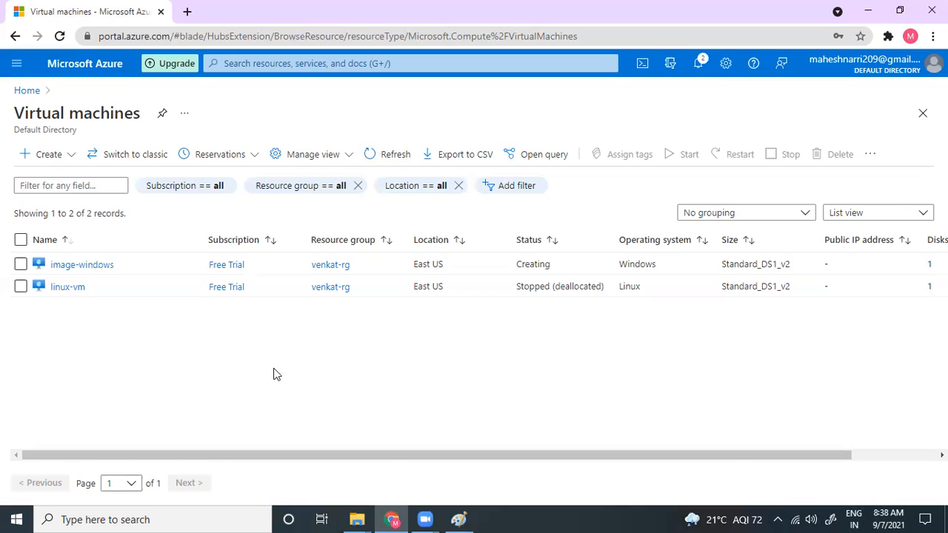
click(383, 153)
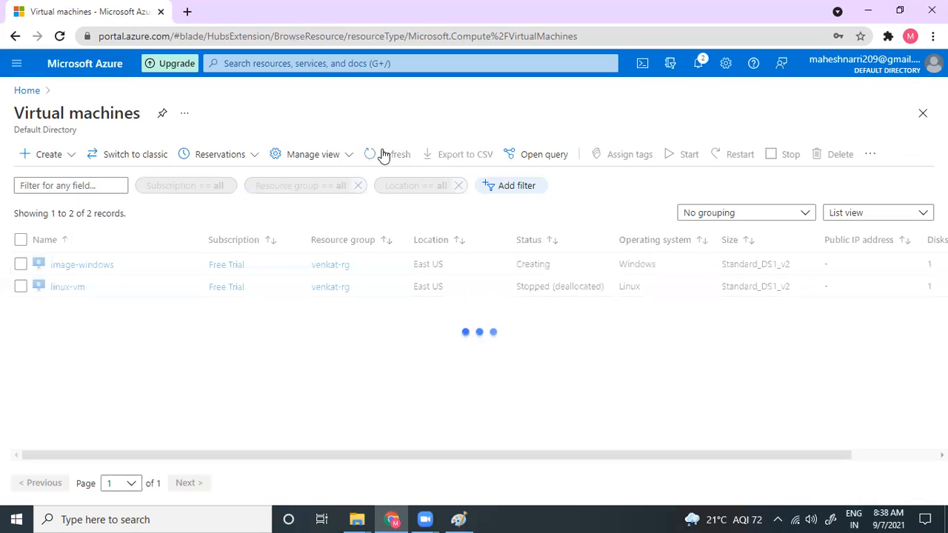
click(383, 154)
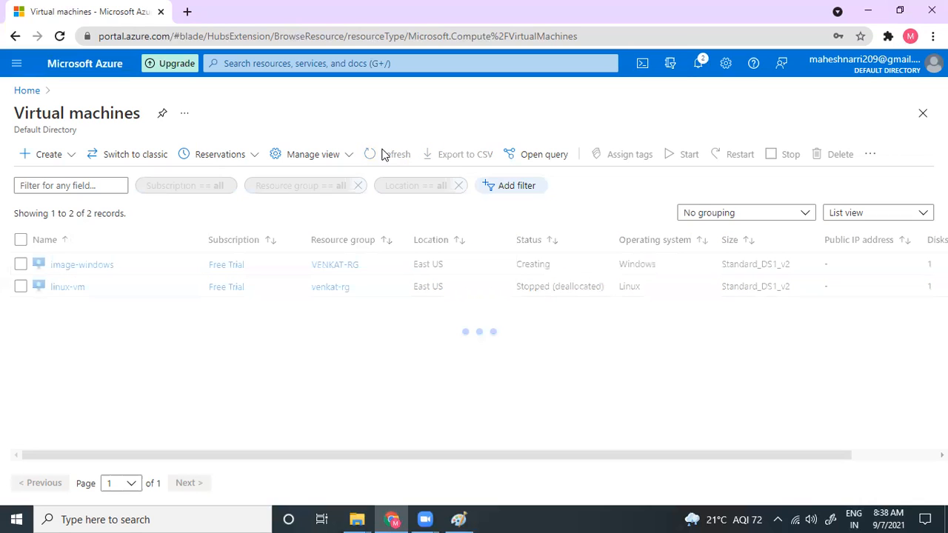
click(386, 155)
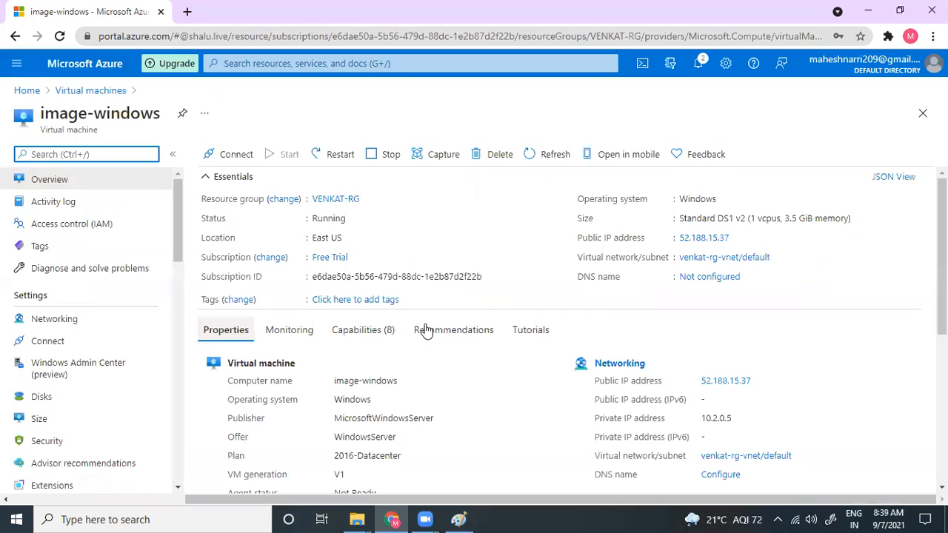
scroll(92, 359, down, 1)
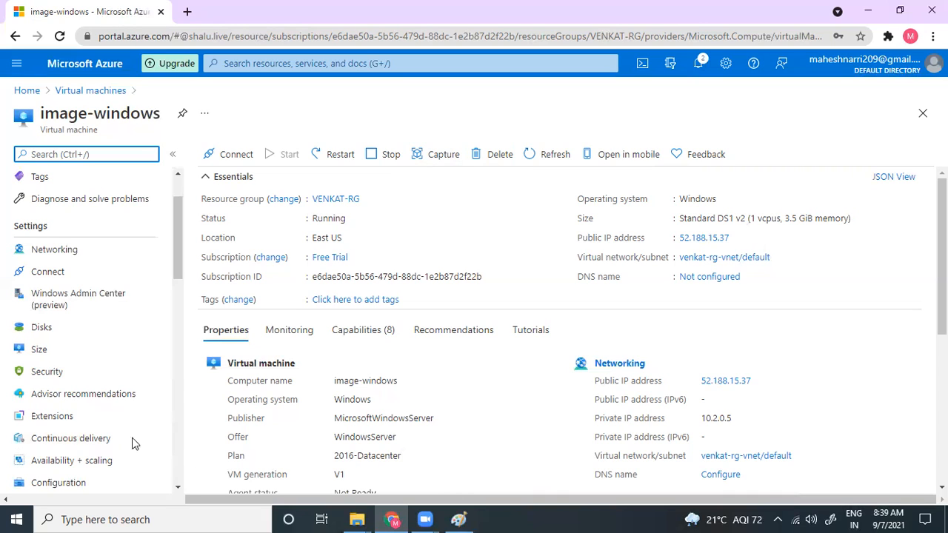
right_click(15, 519)
click(77, 475)
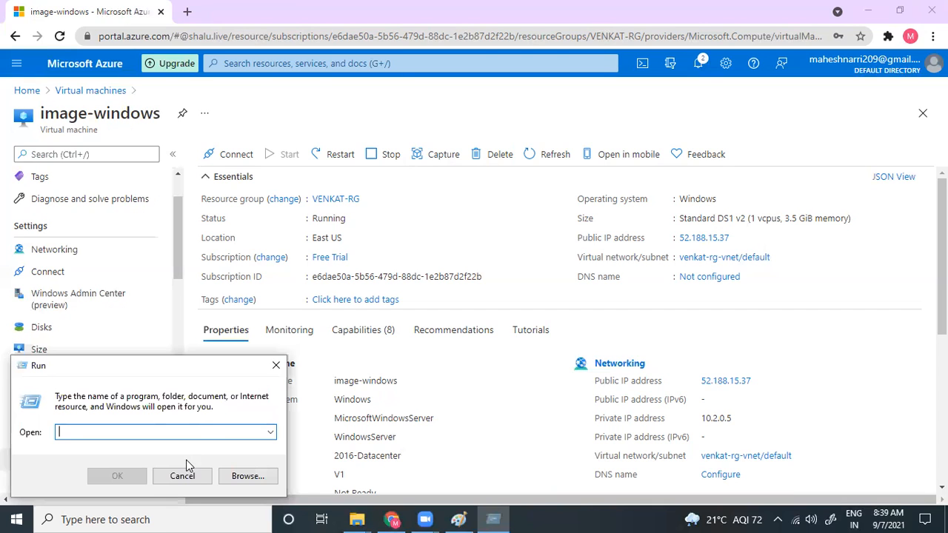
text(mspaint)
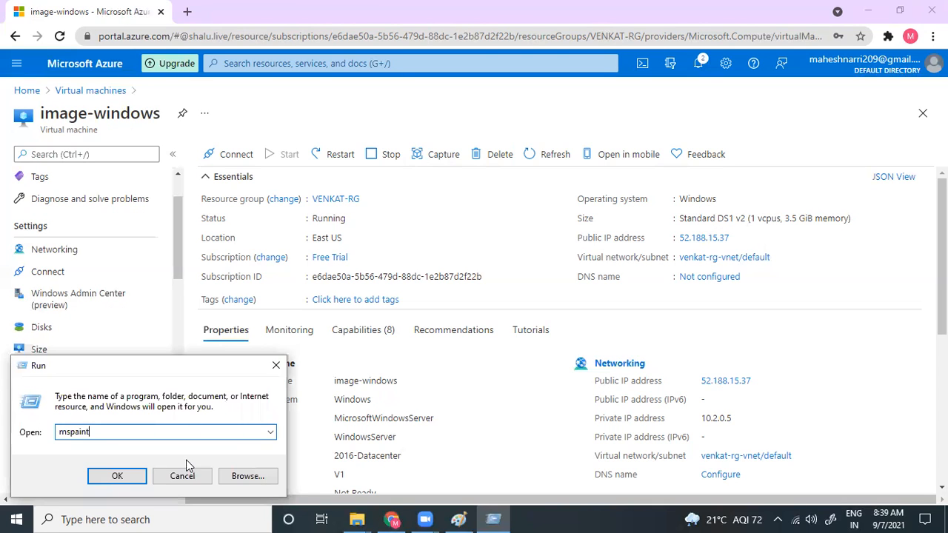
key(Return)
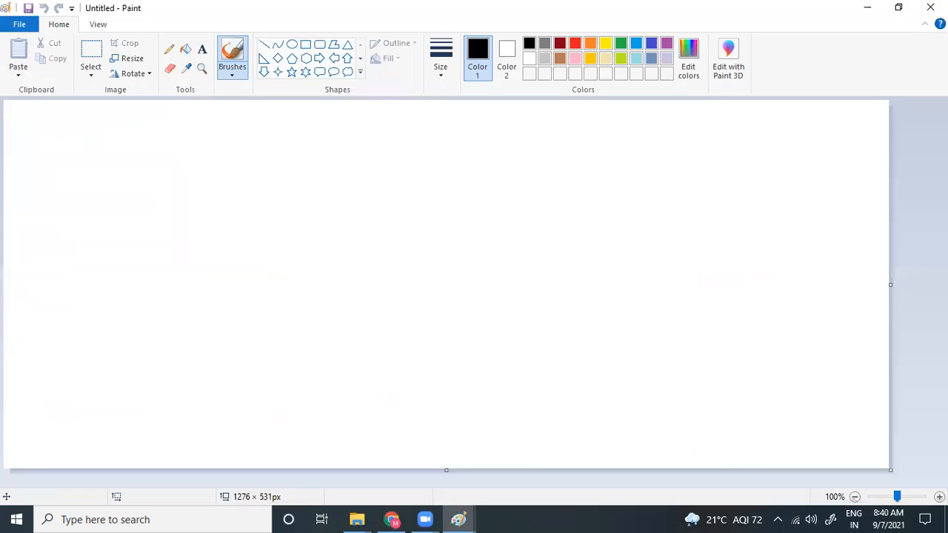
key(alt+Tab)
Launch Remote Desktop Connection and connect to image-windows at its public IP address 52.188.15.37.
key(super+x)
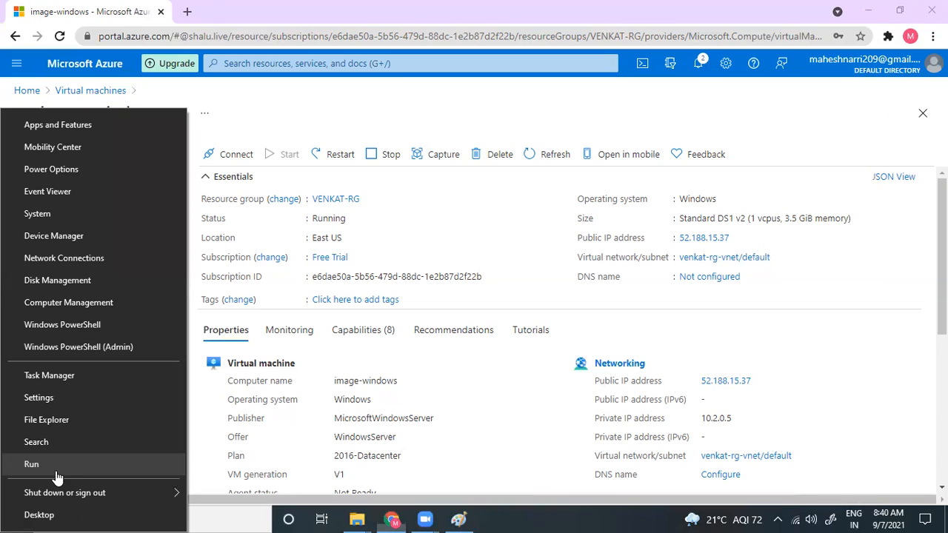
click(56, 471)
text(mst)
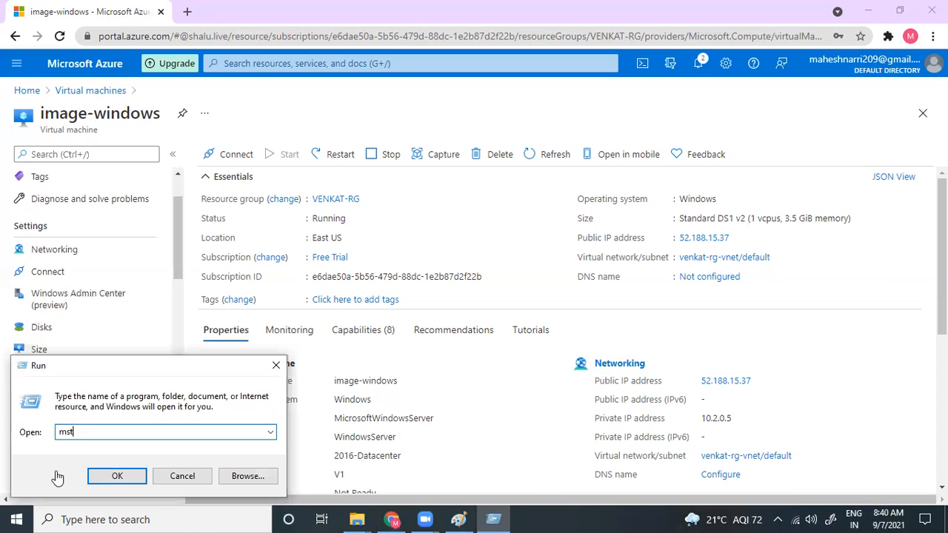
key(Return)
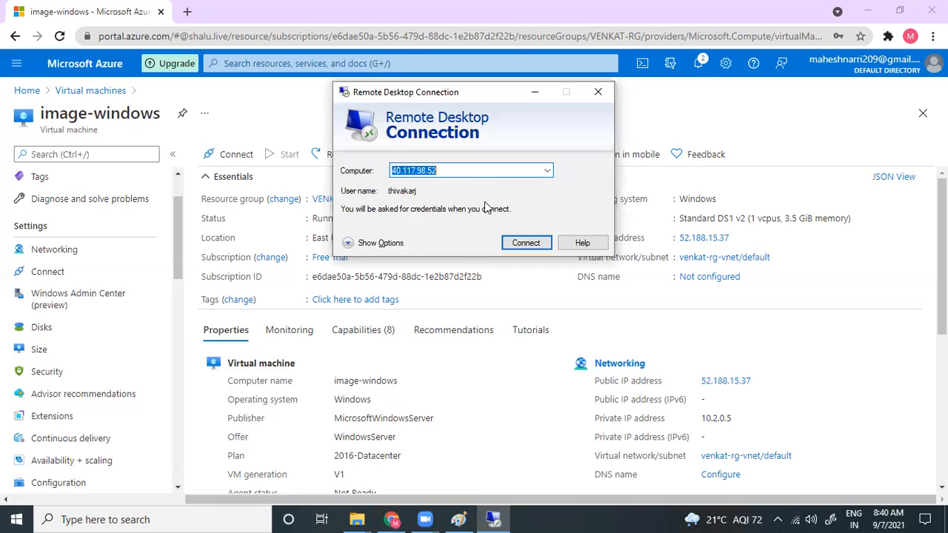
key(ctrl+v)
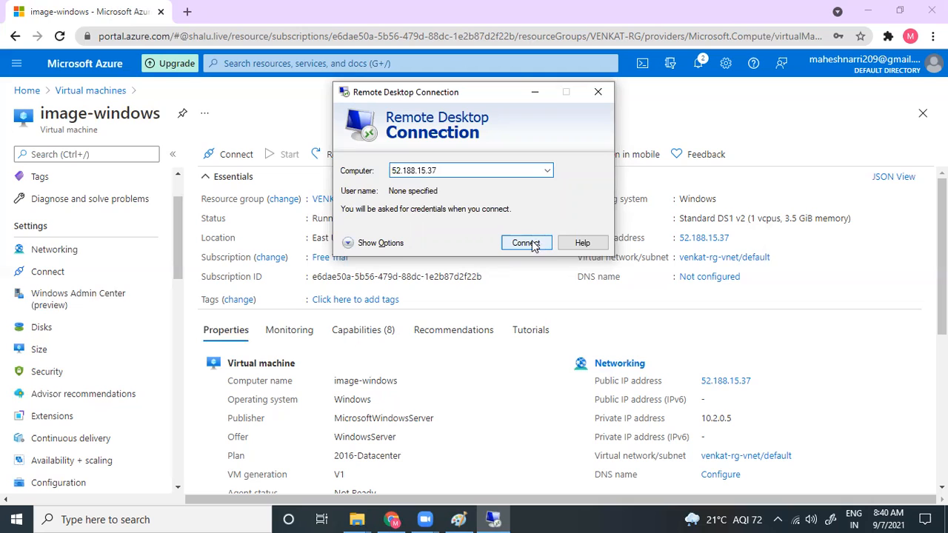
click(533, 246)
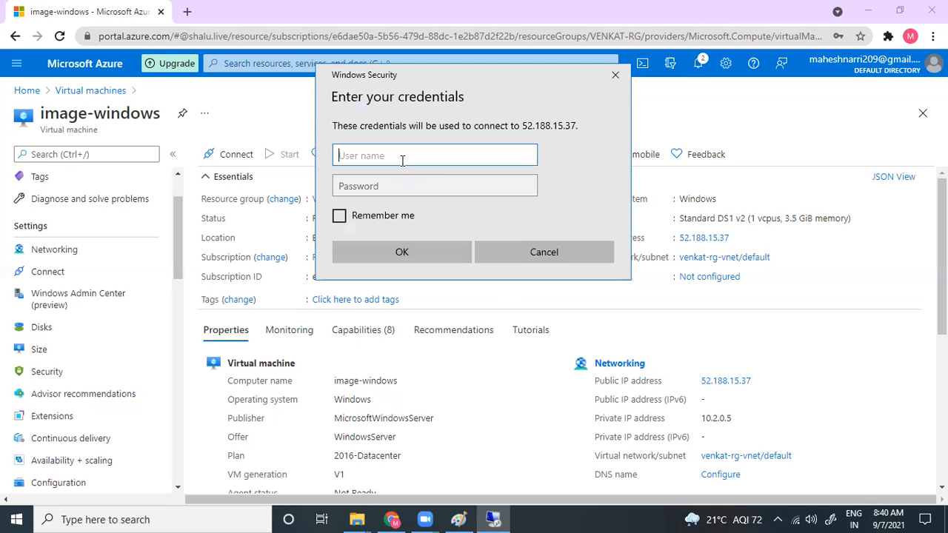
Sign in to the remote machine with the administrator's username and password, and decline making the PC discoverable on the network.
text(thivakarj)
key(Tab)
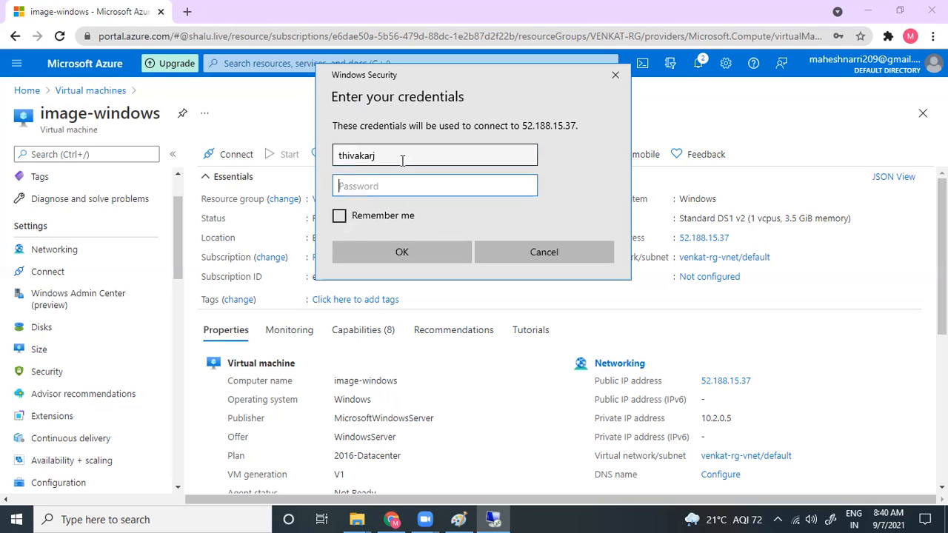
text(••••••••••••••)
key(Return)
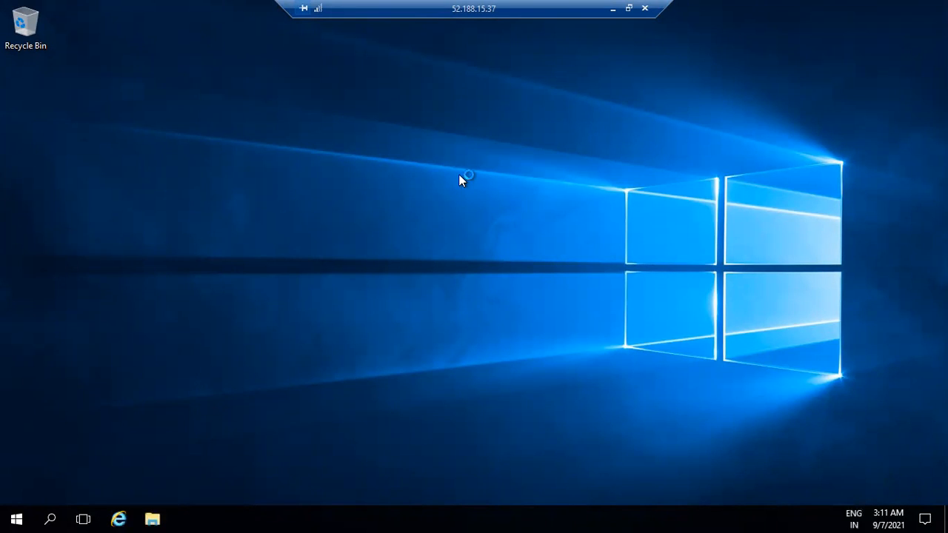
click(891, 260)
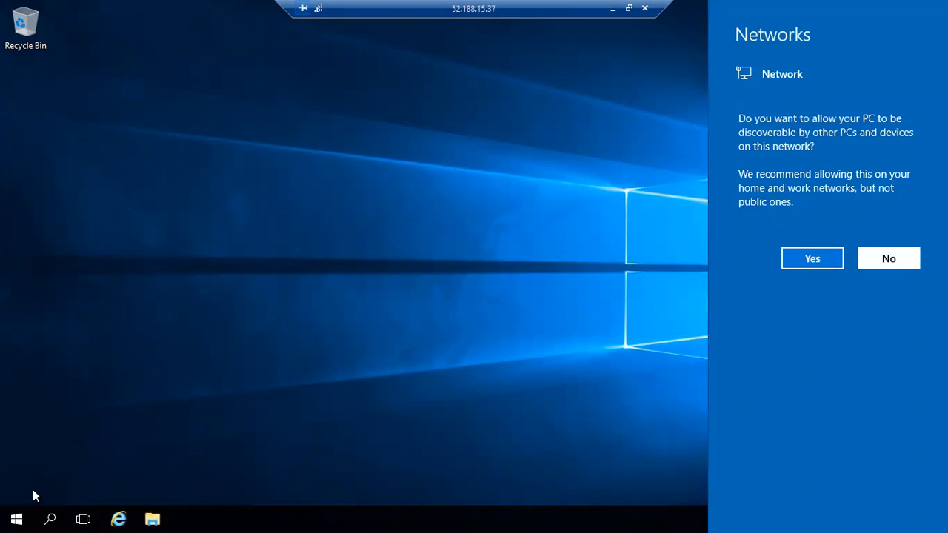
Open Registry Editor on the remote server with the regedit command.
right_click(8, 514)
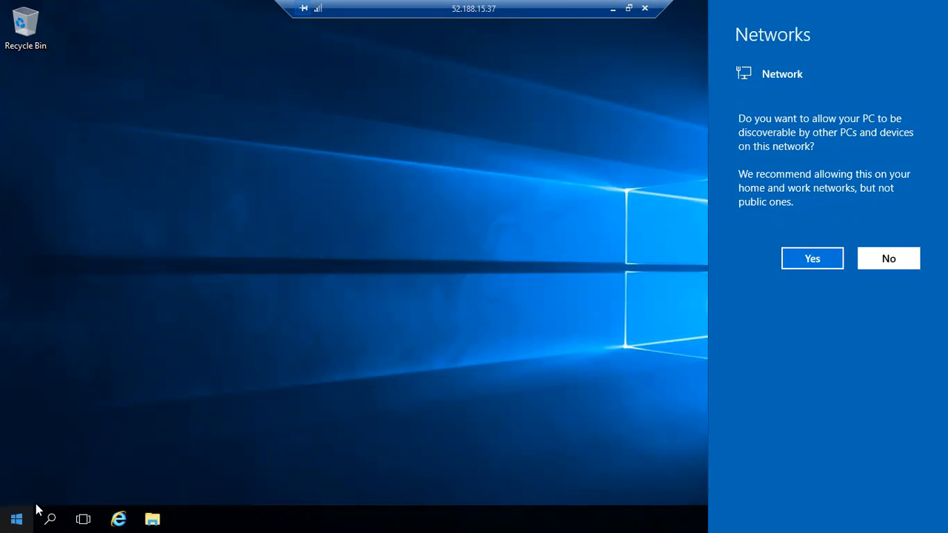
click(62, 463)
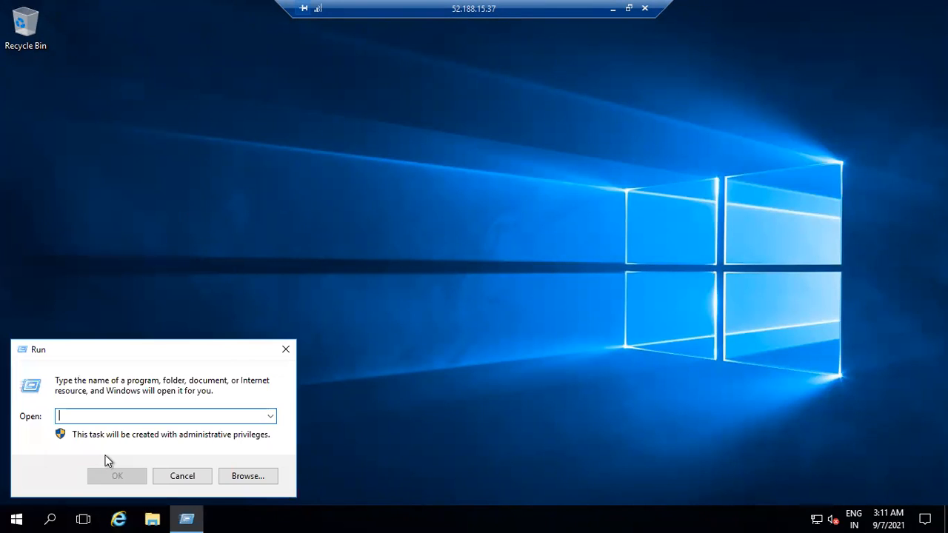
text(regedo)
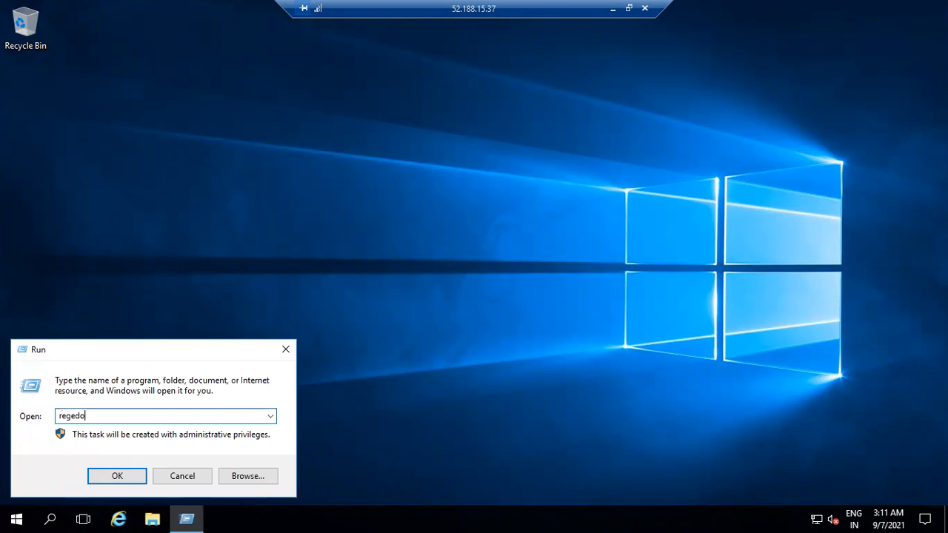
key(BackSpace)
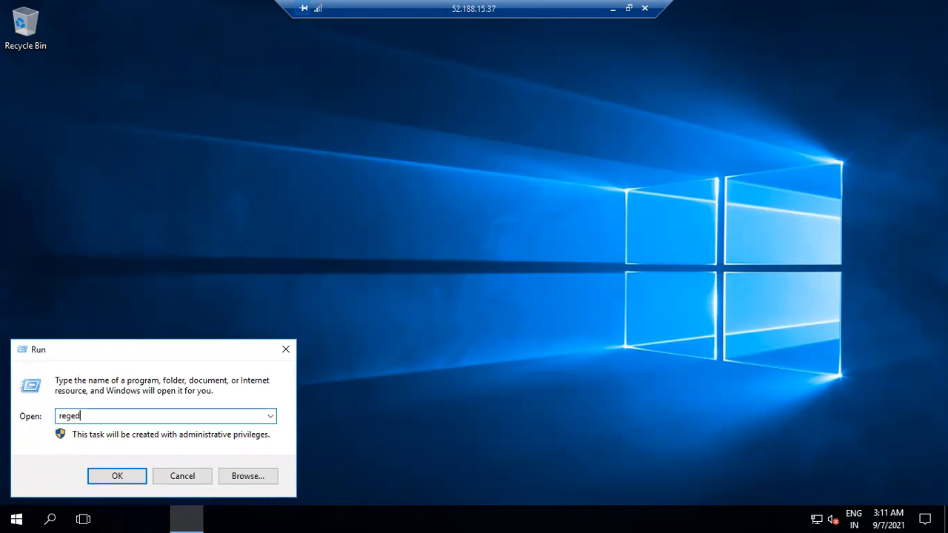
key(Return)
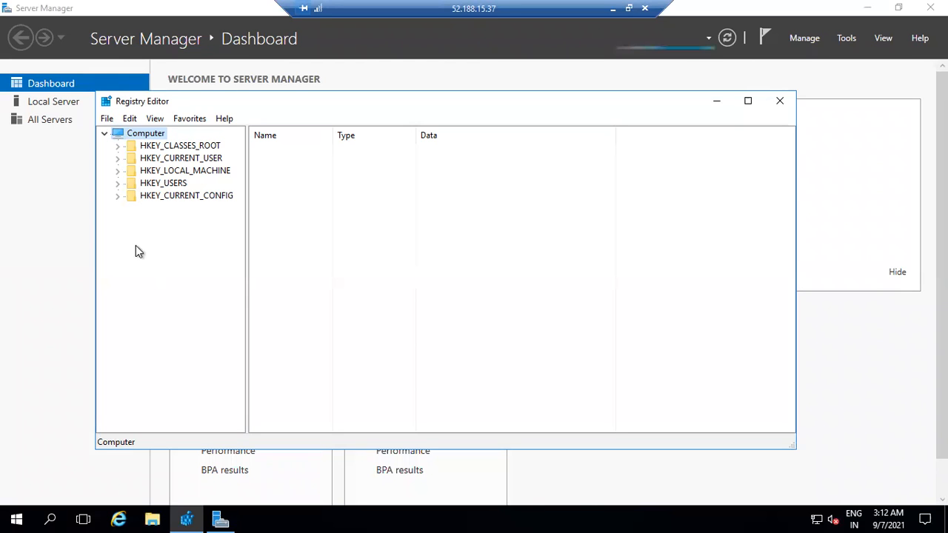
Browse the registry to HKEY_LOCAL_MACHINE\SOFTWARE\Microsoft\Windows NT\CurrentVersion and review the values stored there.
click(117, 172)
click(131, 246)
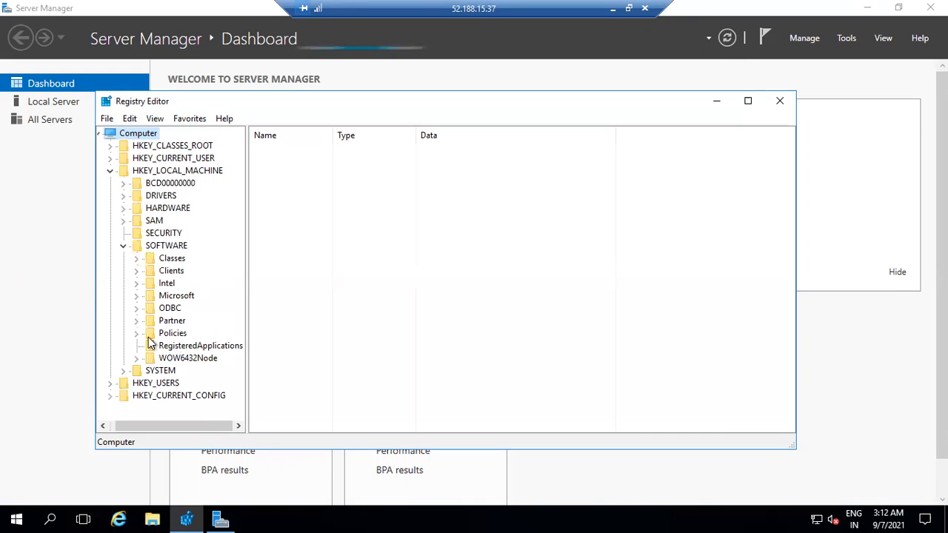
click(194, 349)
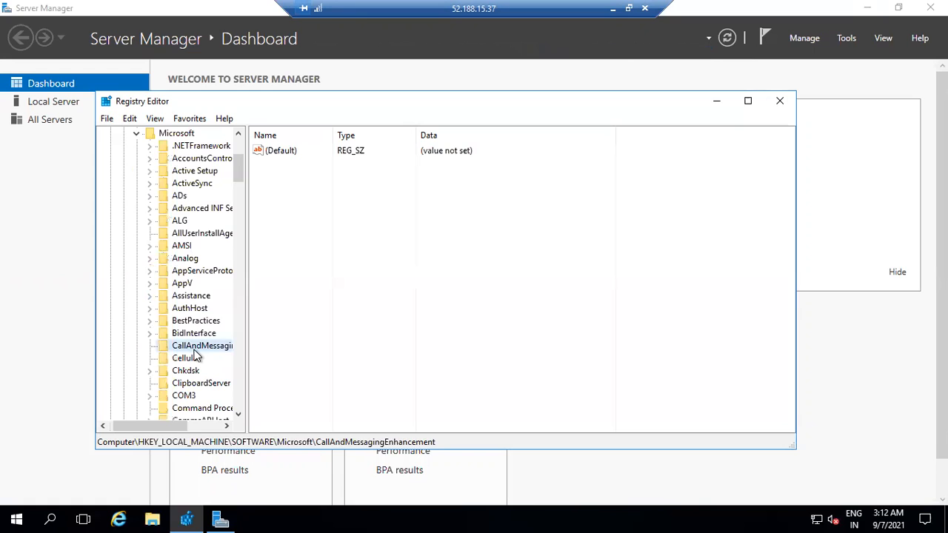
text(windows)
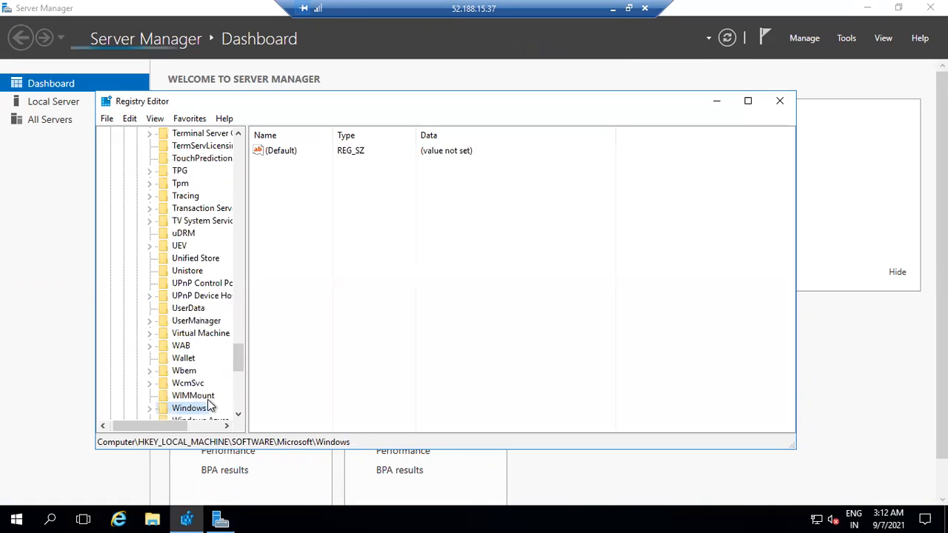
scroll(209, 404, down, 6)
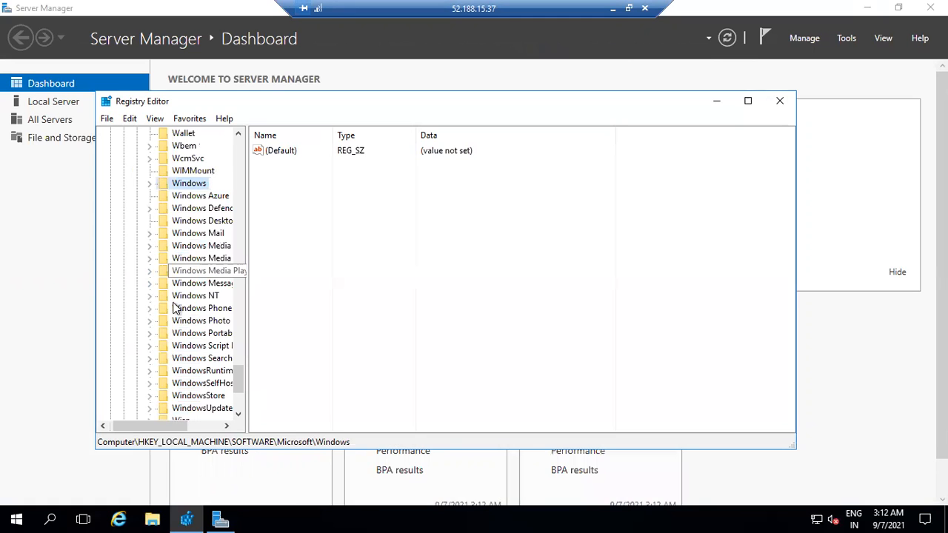
click(149, 296)
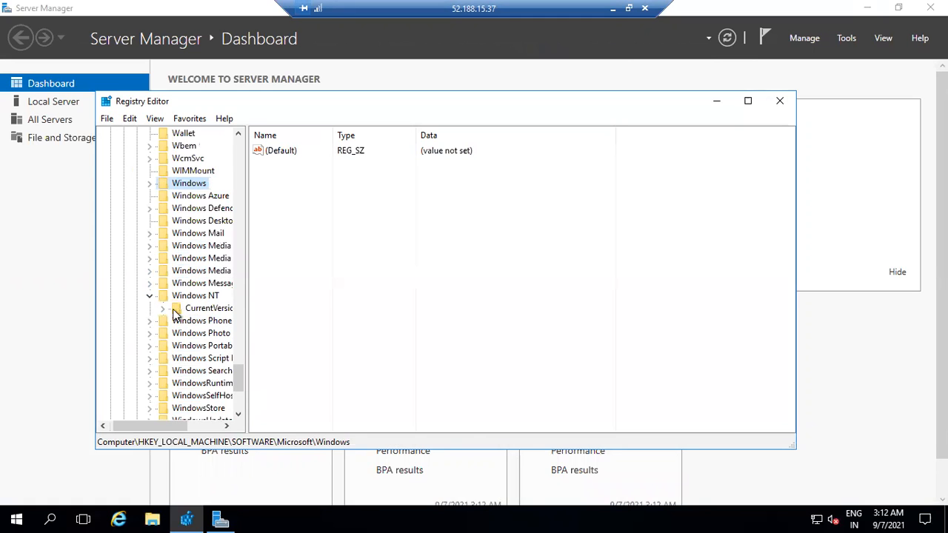
double_click(176, 309)
scroll(229, 363, down, 2)
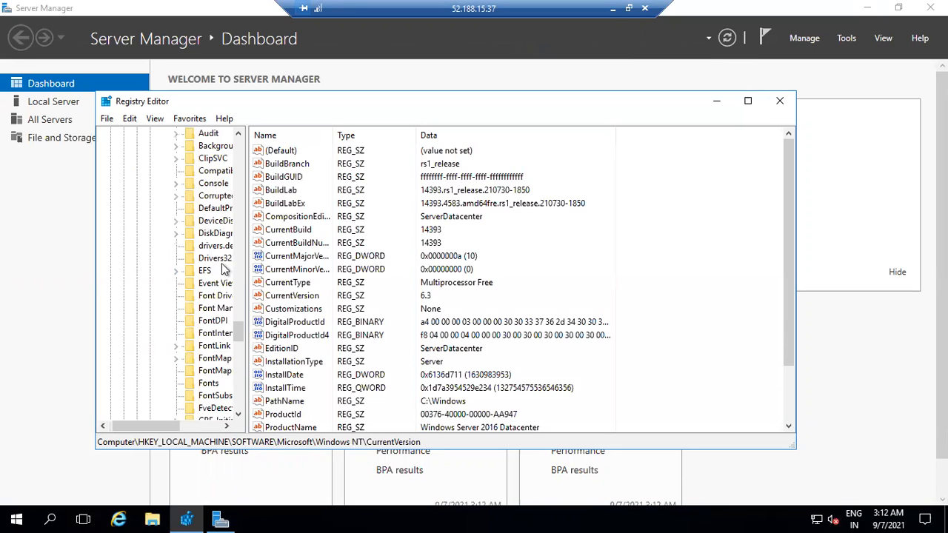
click(341, 349)
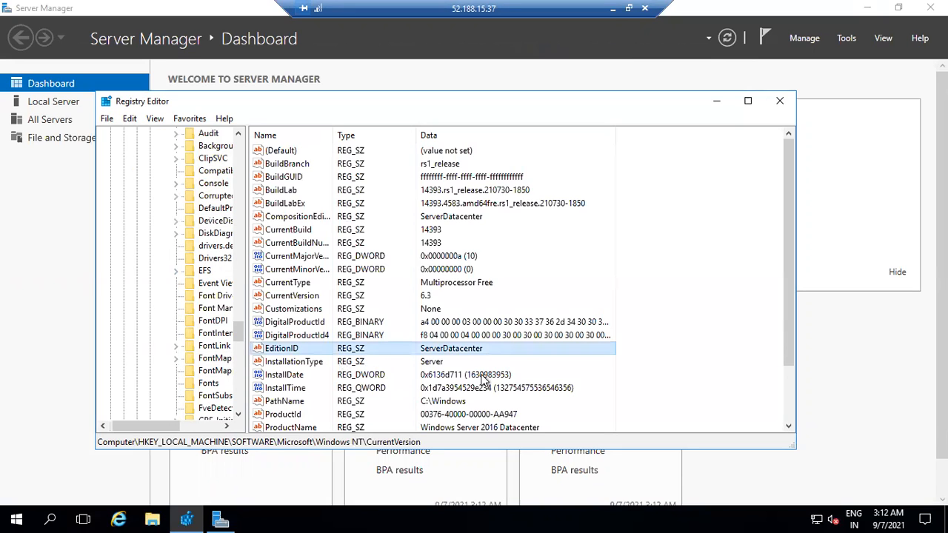
scroll(433, 315, down, 2)
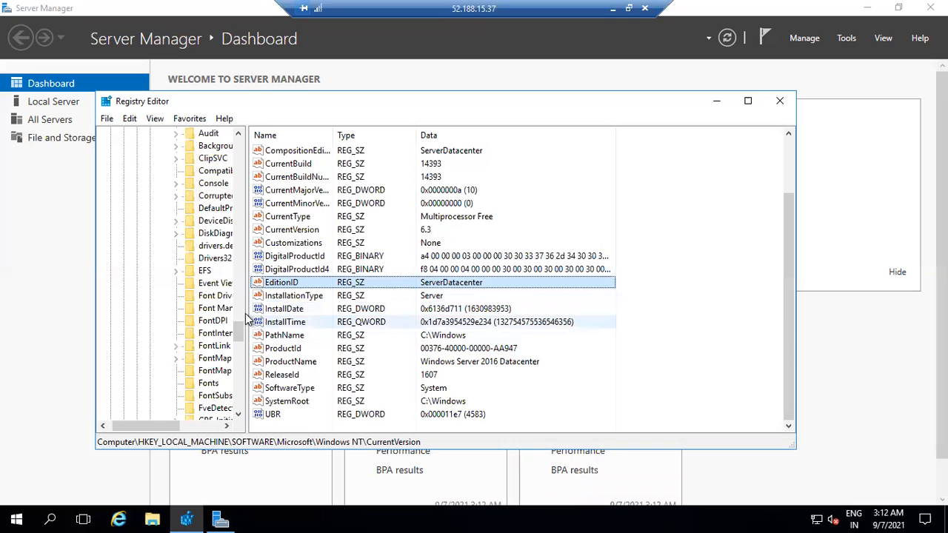
Widen the key tree, expand ProfileList under CurrentVersion and select the S-1-5-18 profile to examine its values.
drag(247, 311, 378, 331)
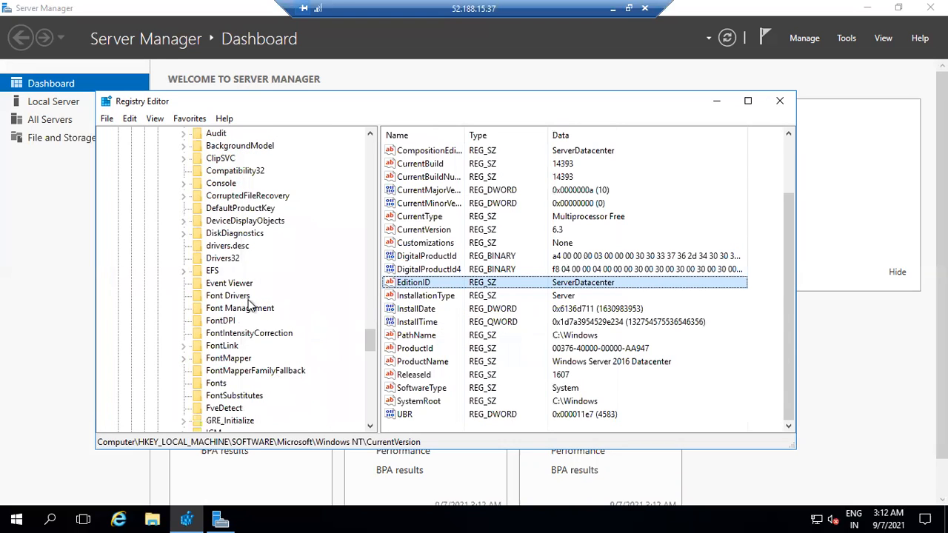
scroll(226, 301, up, 5)
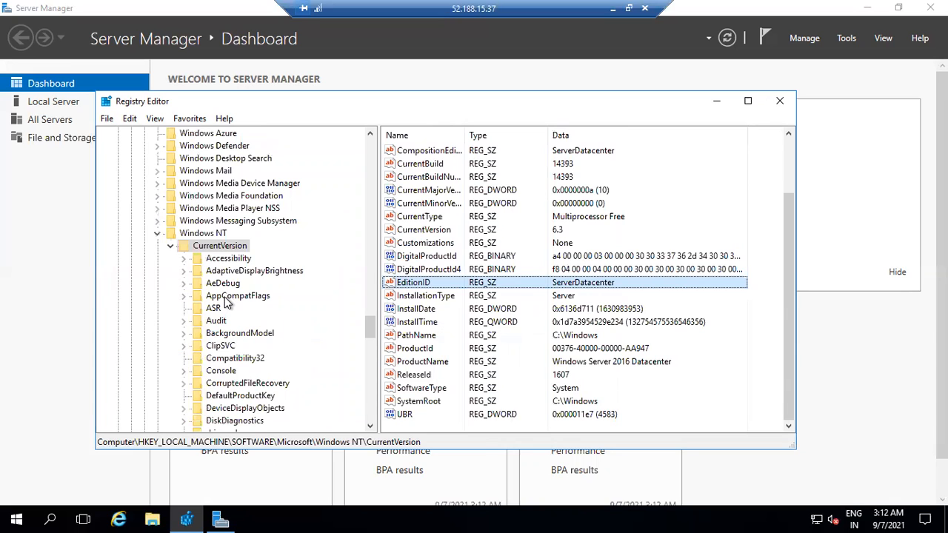
click(227, 299)
text(pro)
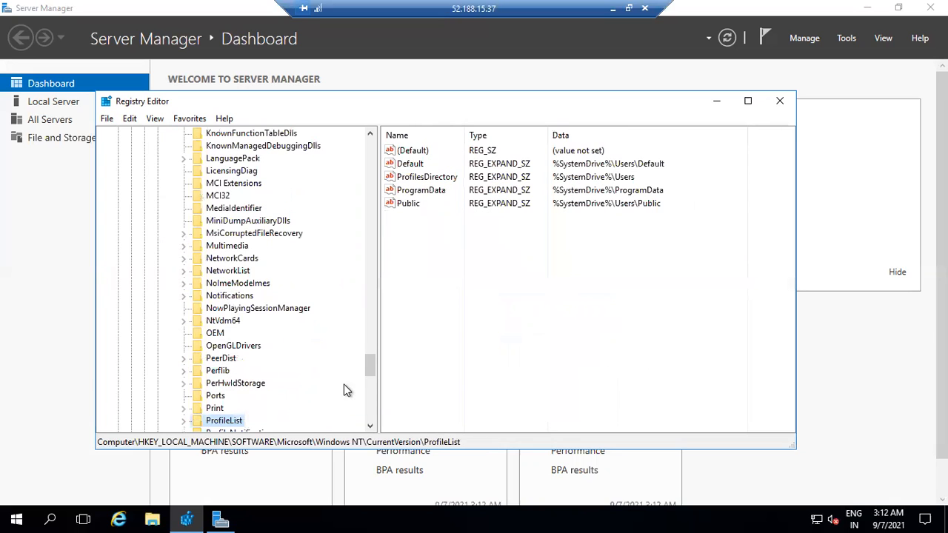
scroll(182, 425, down, 3)
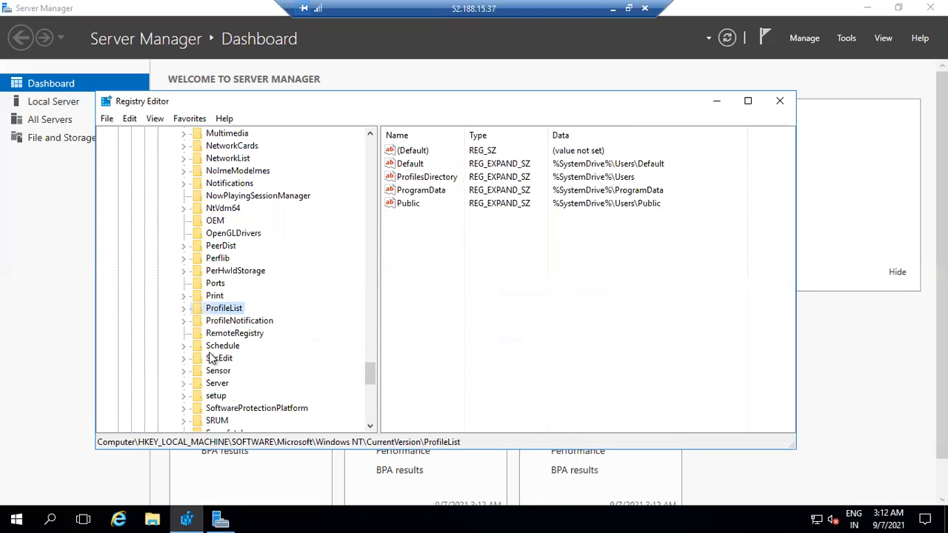
click(183, 308)
key(Down)
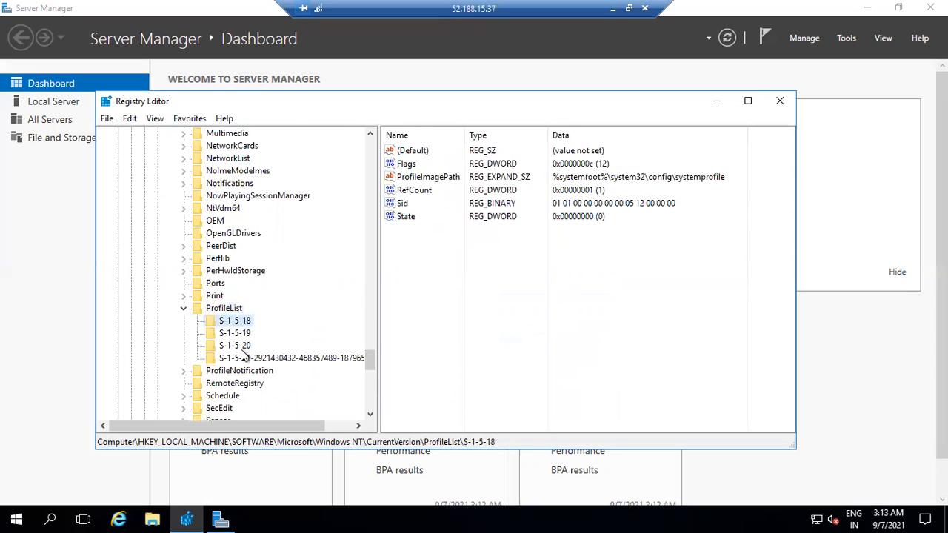
Select the S-1-5-21 profile under ProfileList and adjust the pane widths to examine its full SID and values.
click(243, 346)
click(367, 357)
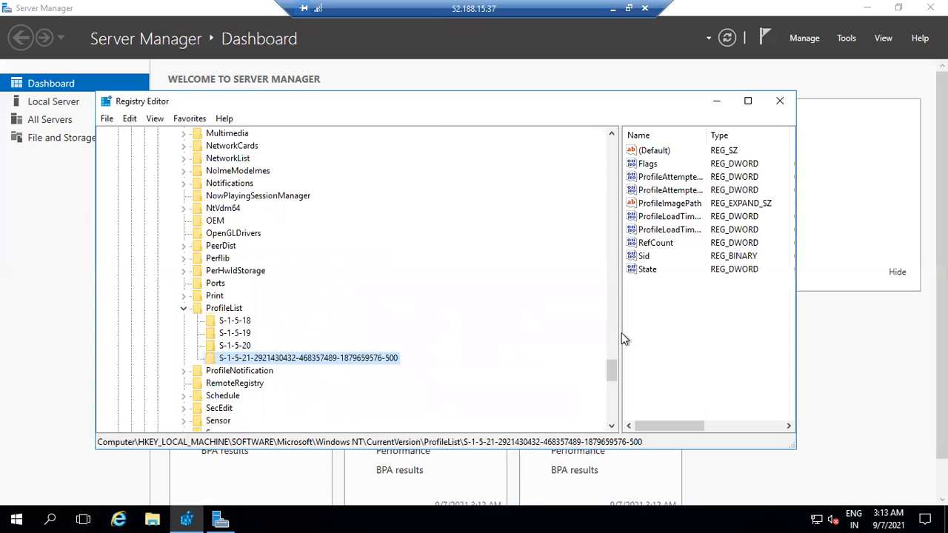
drag(622, 333, 478, 326)
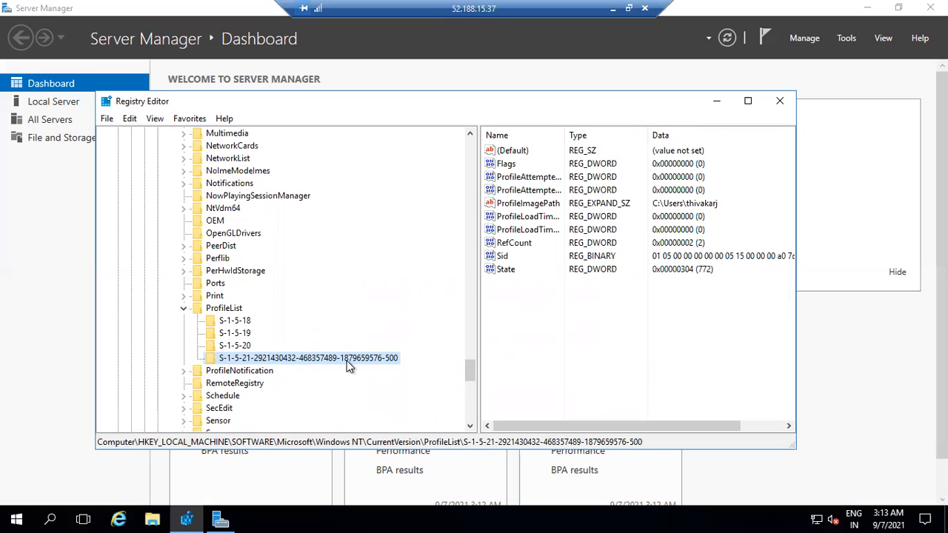
In Server Manager's Local Server properties, turn off IE Enhanced Security Configuration for both Administrators and Users.
click(220, 520)
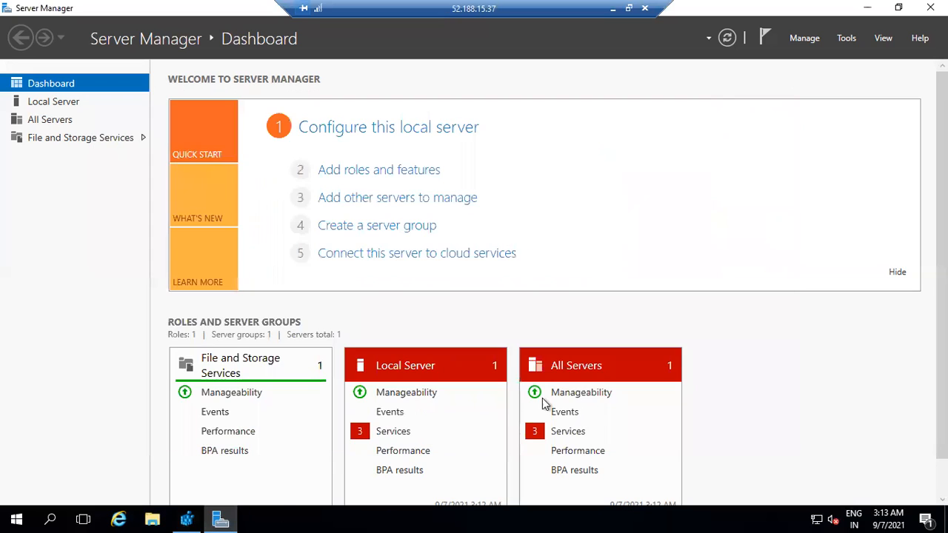
click(814, 42)
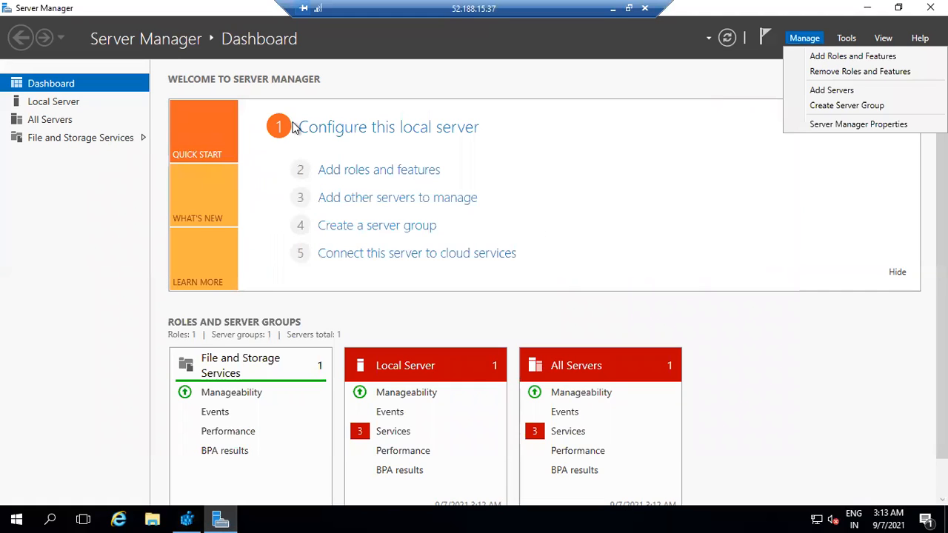
click(53, 103)
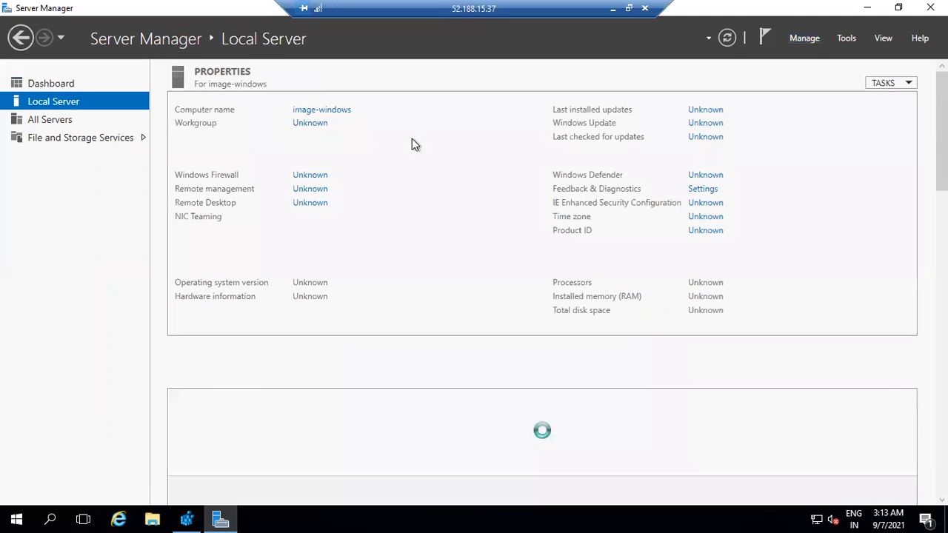
click(693, 202)
click(396, 241)
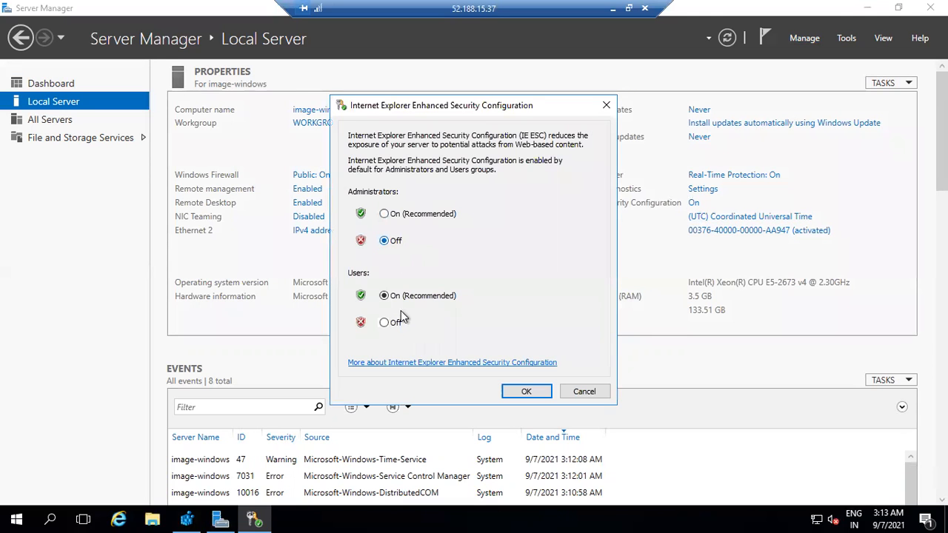
click(392, 323)
click(527, 391)
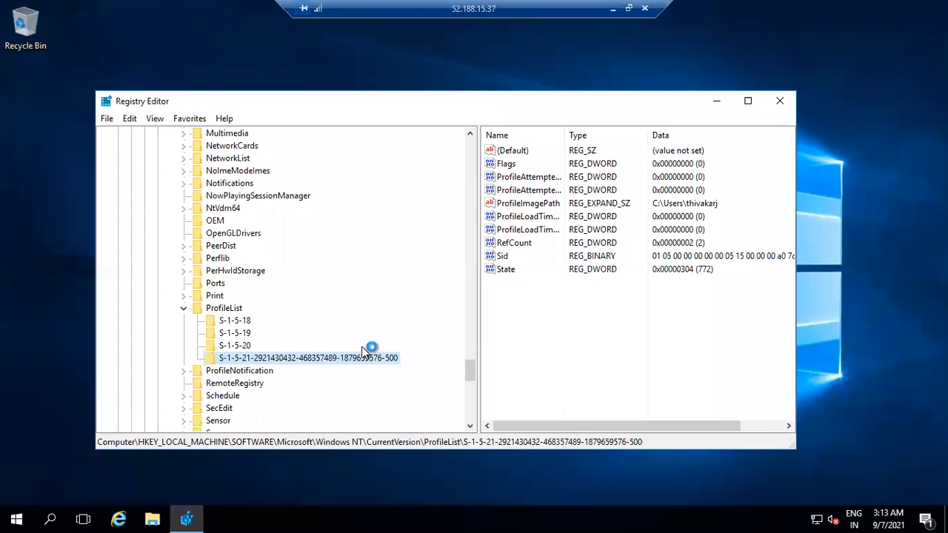
Launch Internet Explorer on the remote server, then minimize the remote session to return to the local Chrome browser.
scroll(367, 350, up, 3)
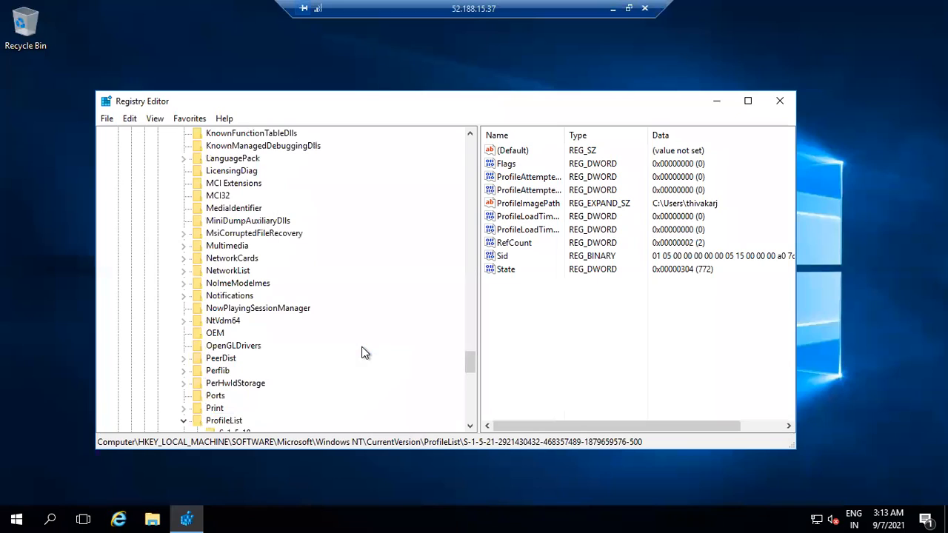
click(119, 518)
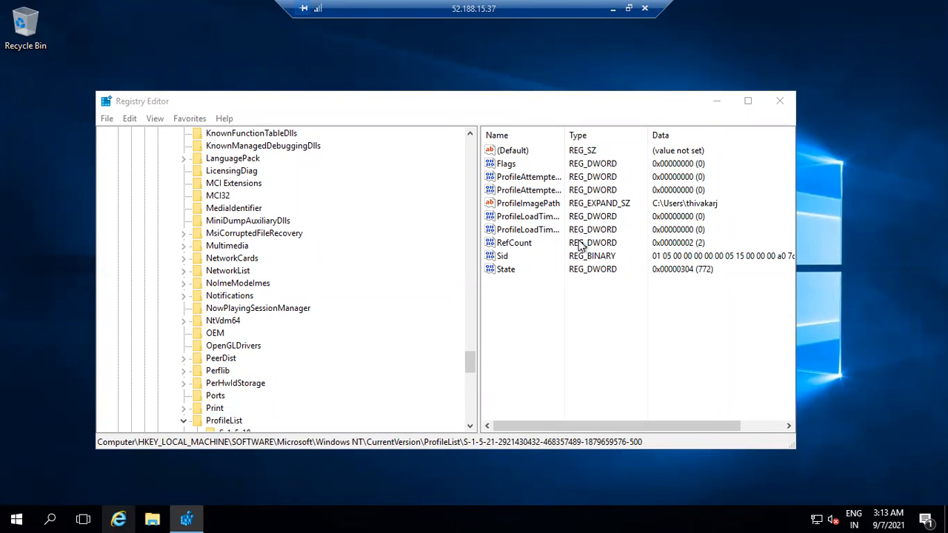
click(613, 9)
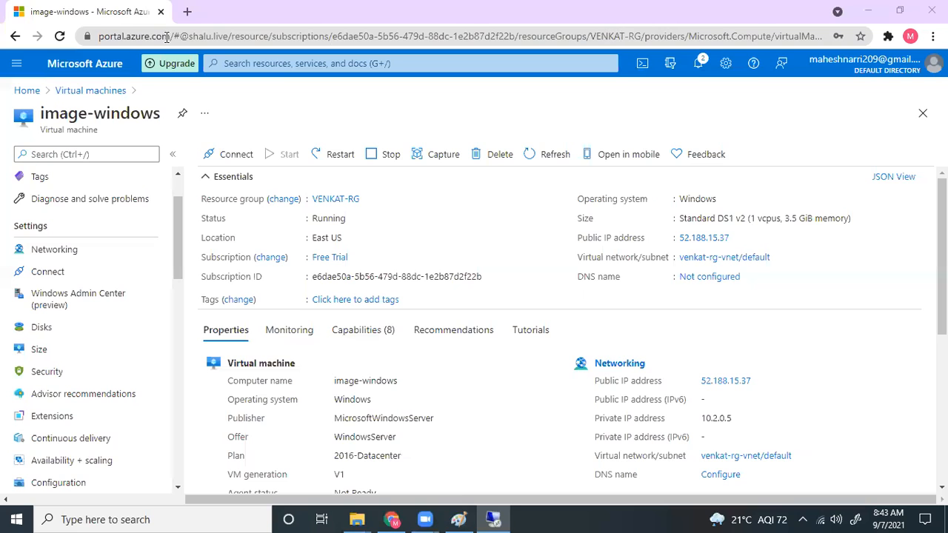
Search Google for sysprep in a new browser tab and open Microsoft's Sysprep (System Preparation) Overview article.
key(ctrl+t)
text(google.com)
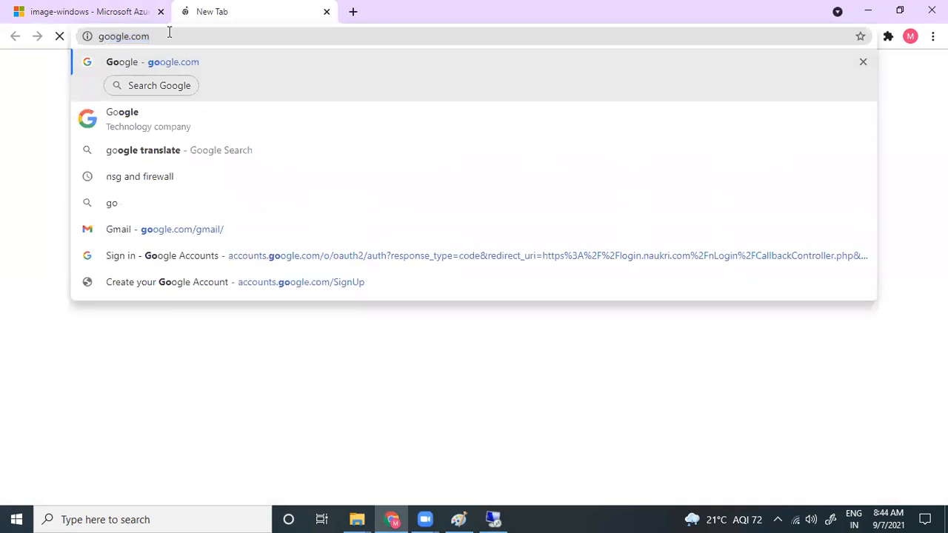
key(Return)
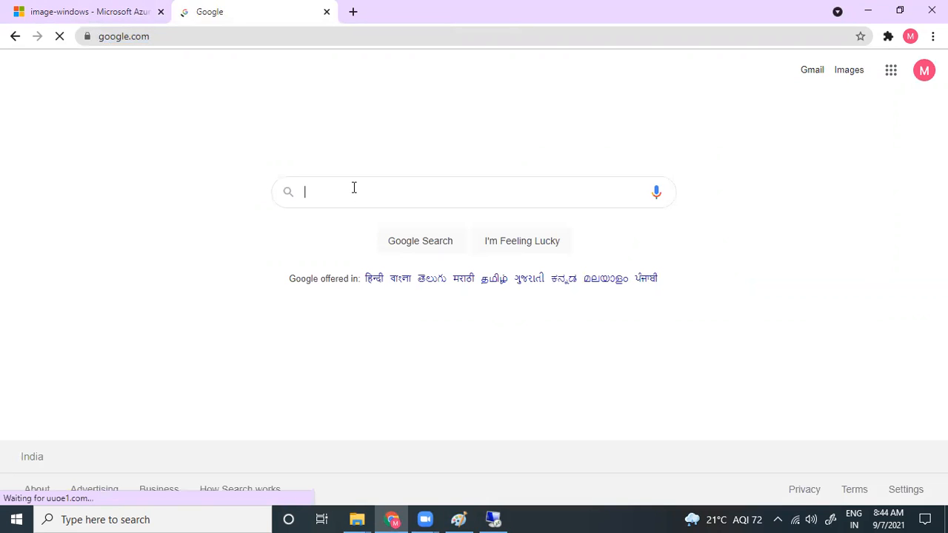
text(sysp)
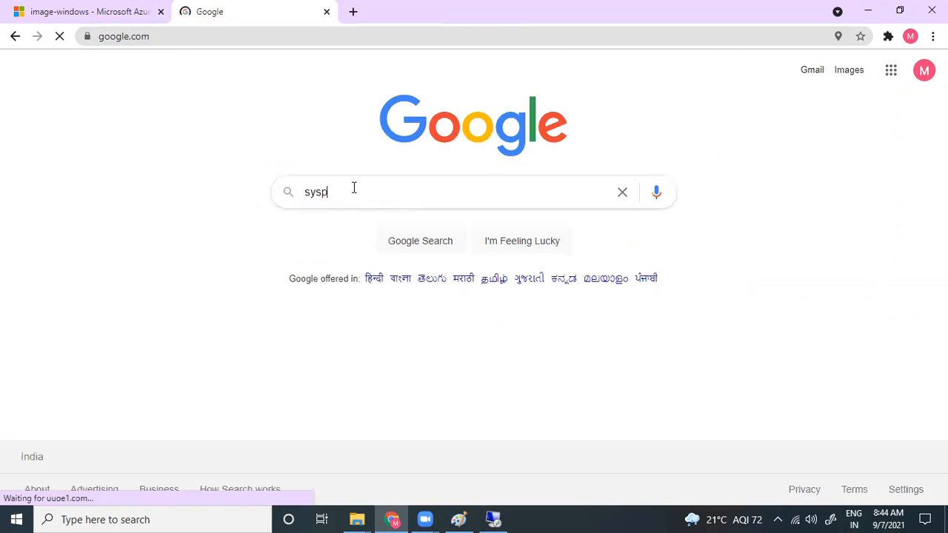
text(rep)
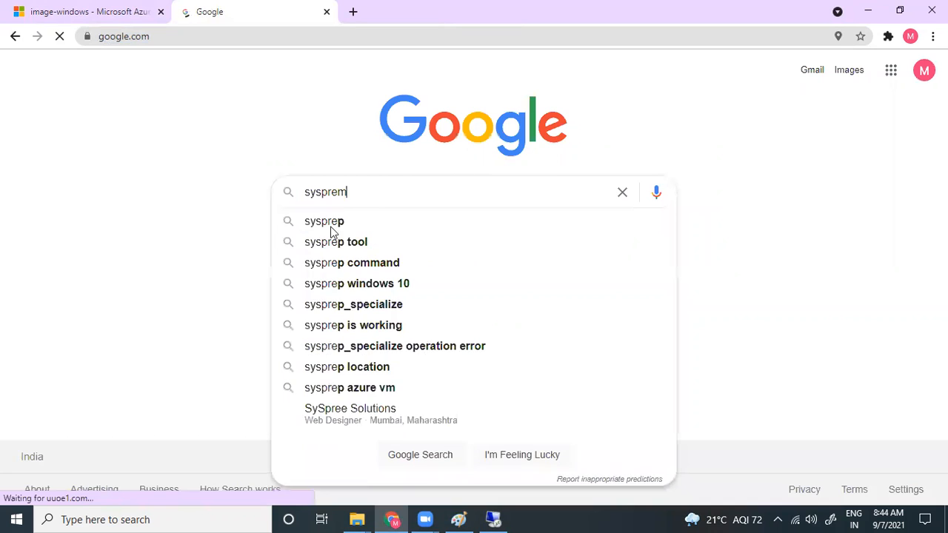
click(470, 244)
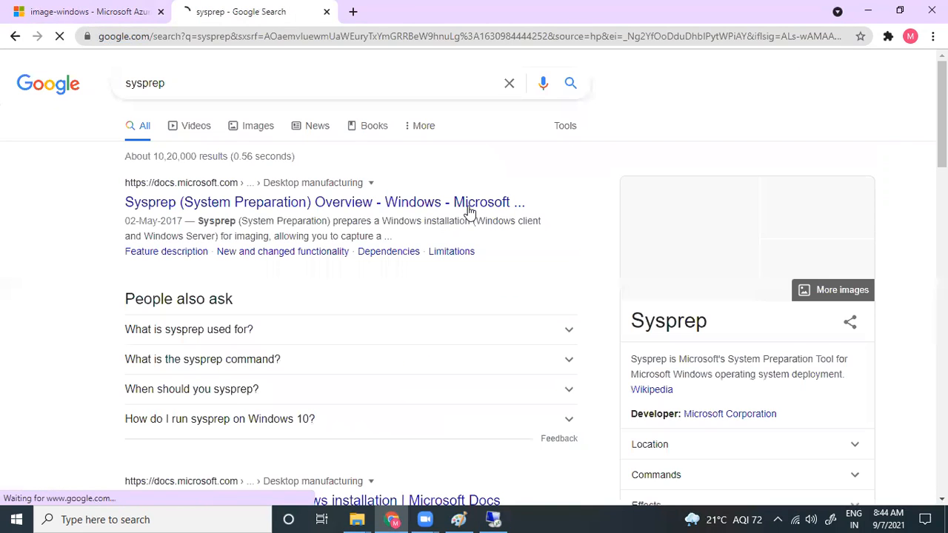
click(469, 204)
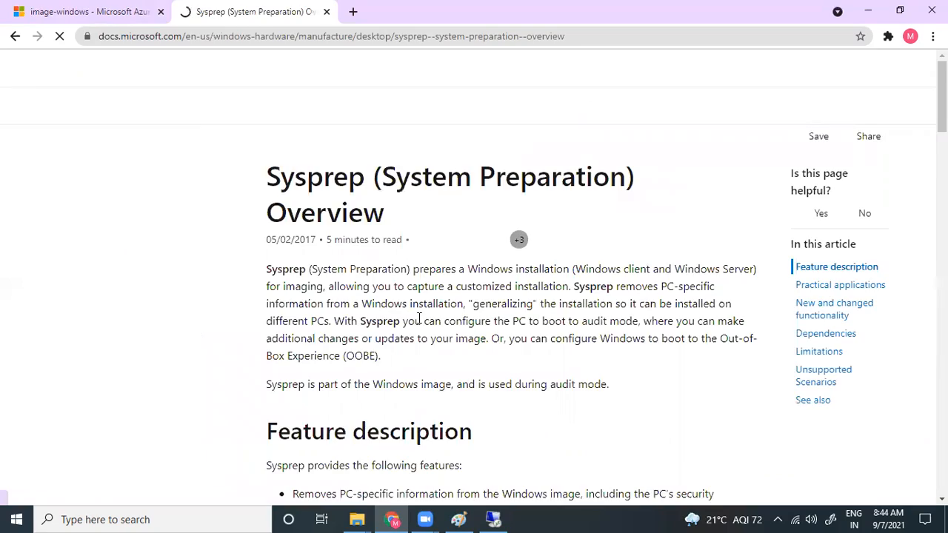
Find the Sysprep directory path %WINDIR%\system32\sysprep in the article's Unsupported Scenarios section and copy it.
scroll(451, 374, down, 10)
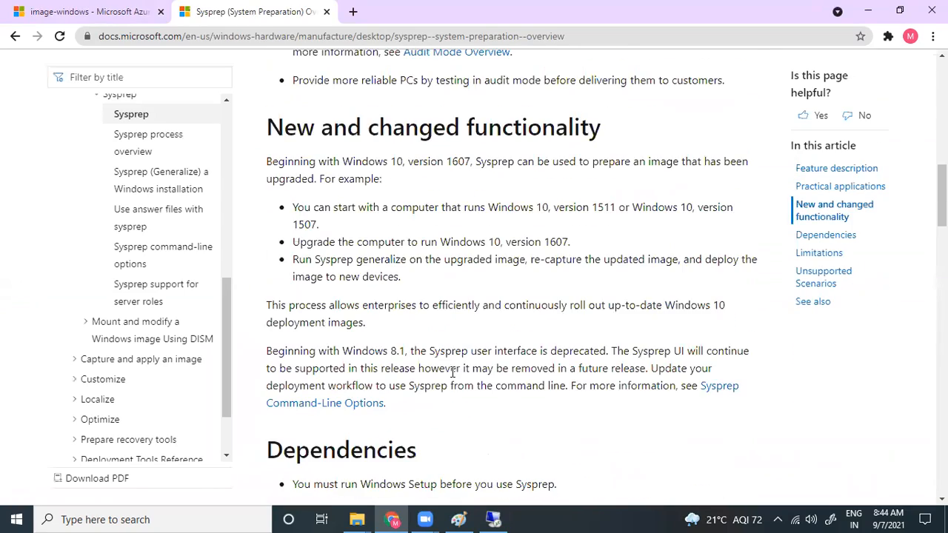
scroll(452, 374, down, 5)
scroll(454, 382, down, 10)
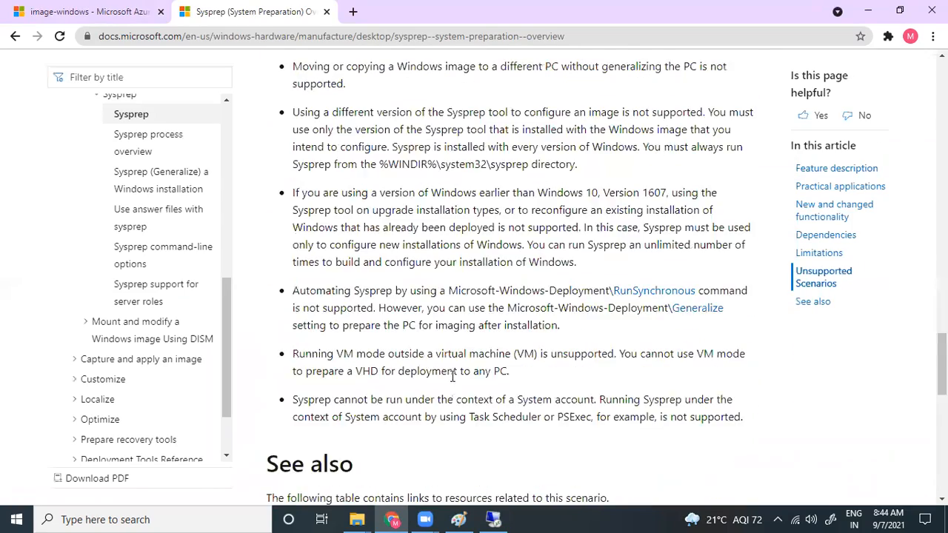
scroll(451, 381, down, 5)
scroll(451, 381, up, 12)
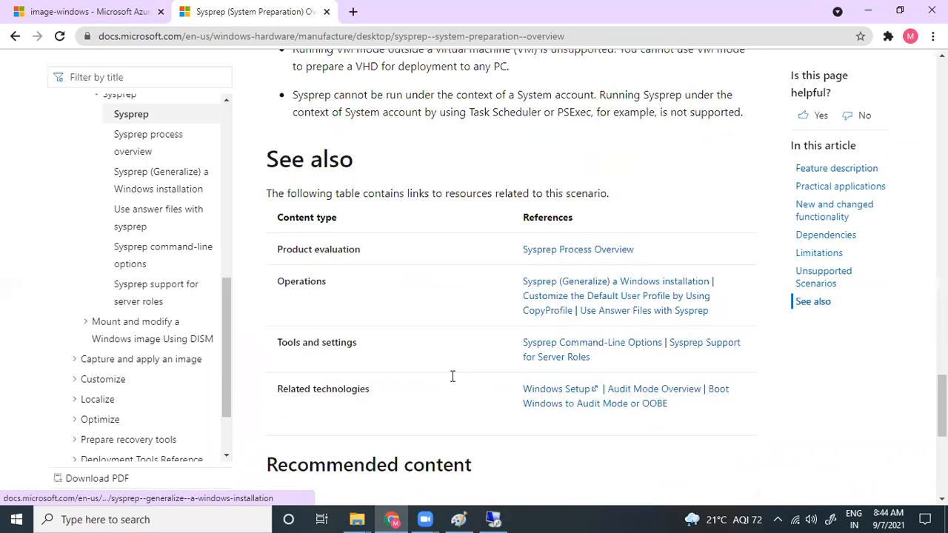
scroll(453, 377, down, 1)
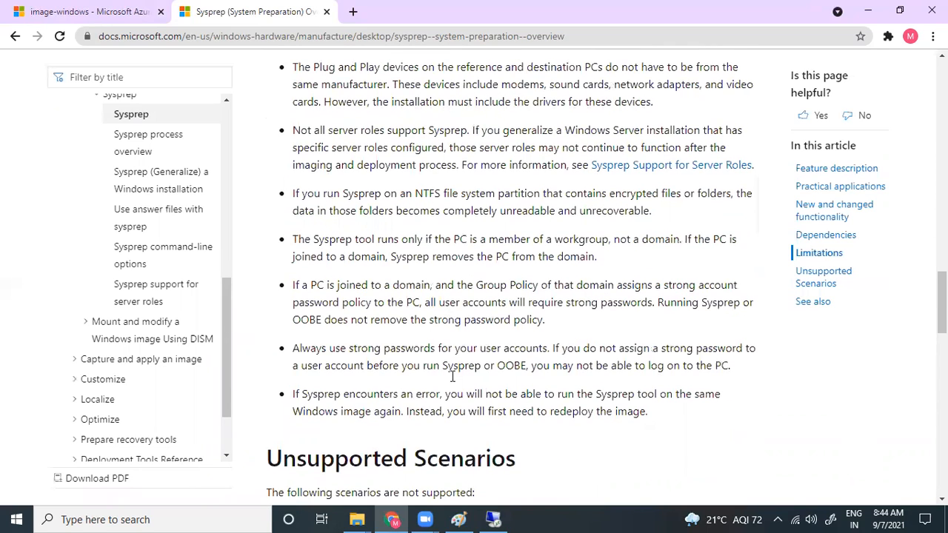
scroll(414, 365, down, 3)
drag(527, 347, 380, 348)
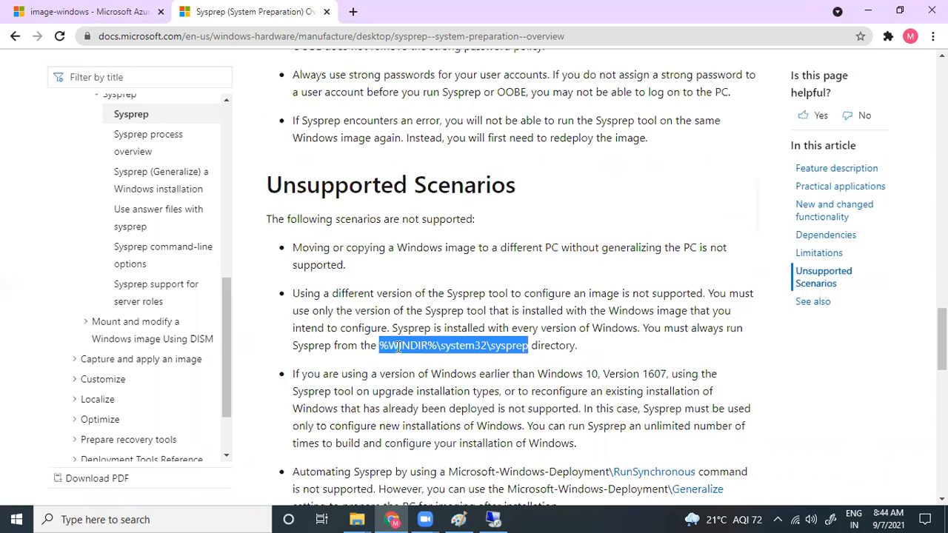
right_click(398, 347)
click(433, 363)
Switch back to the Remote Desktop session and open the %WINDIR%\system32\sysprep folder using the copied path.
click(493, 520)
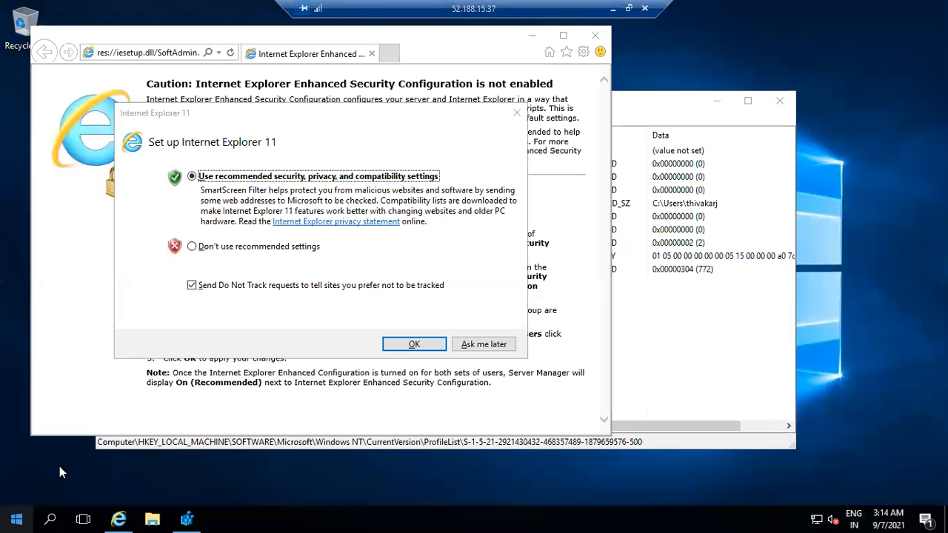
right_click(6, 515)
click(67, 464)
key(ctrl+v)
key(Return)
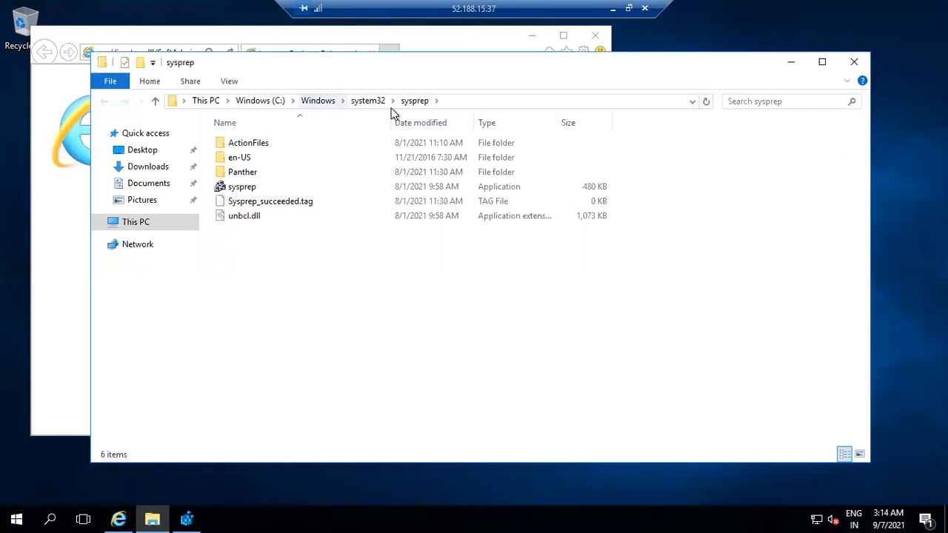
Run sysprep with the Enter System Out-of-Box Experience (OOBE) cleanup action, Generalize enabled and the Shutdown option.
double_click(250, 187)
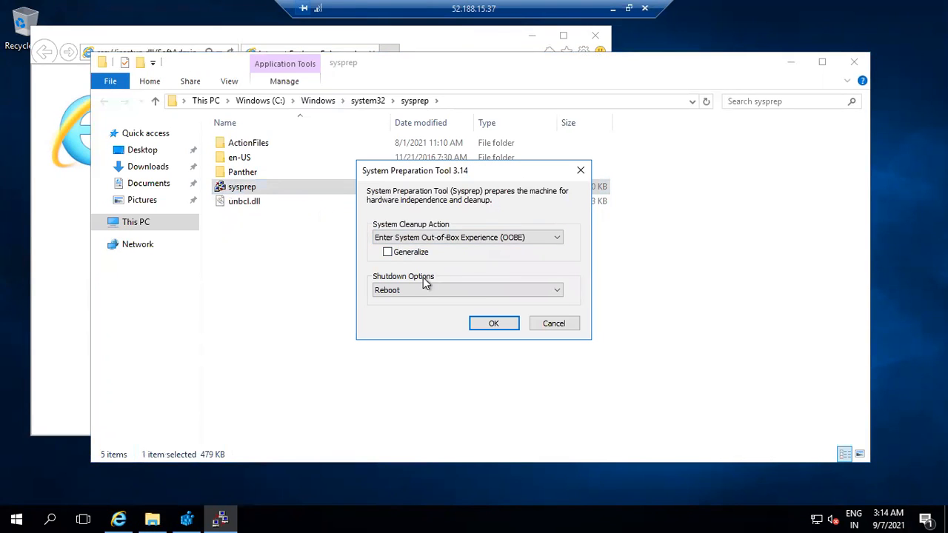
click(400, 238)
click(494, 261)
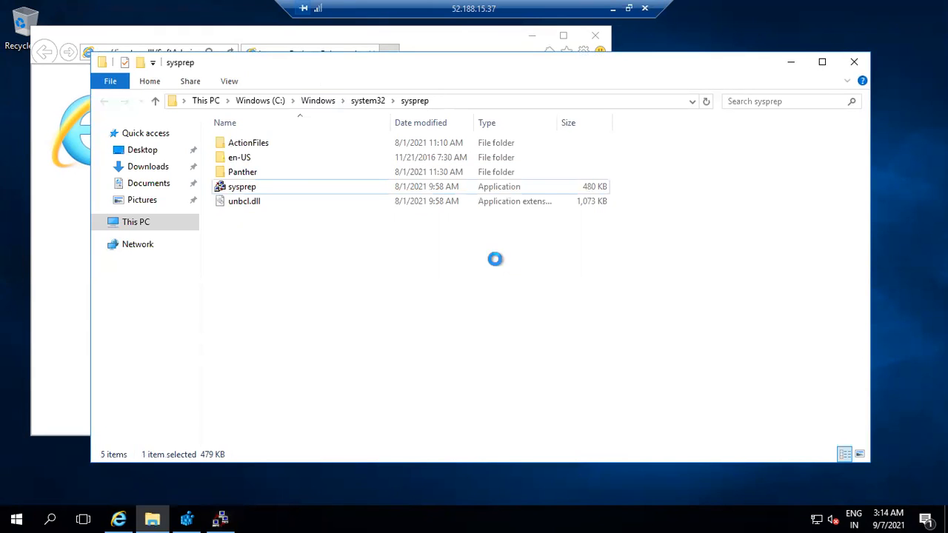
click(232, 516)
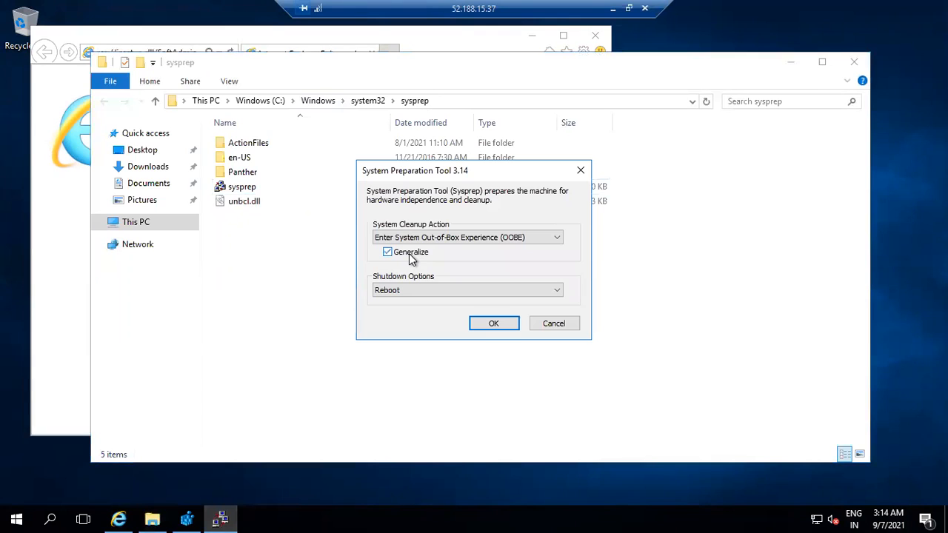
click(404, 293)
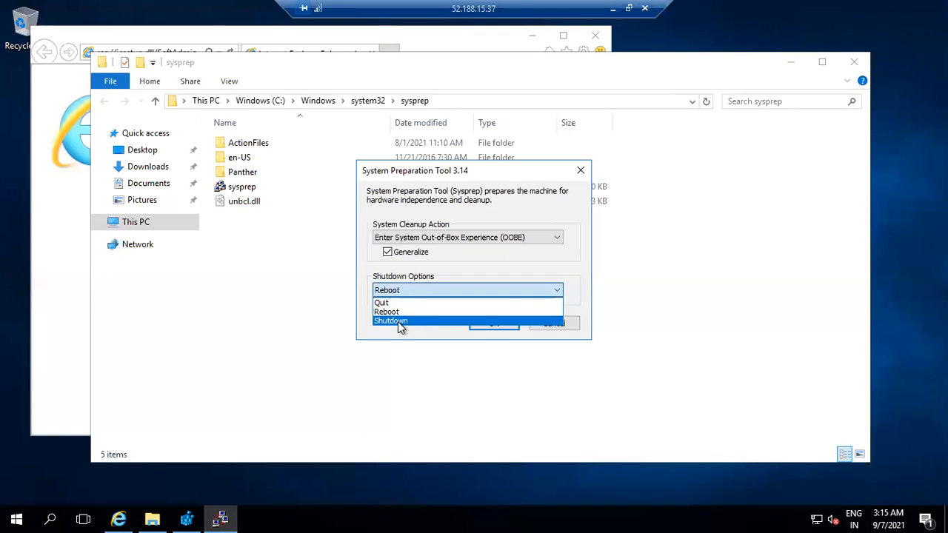
click(397, 321)
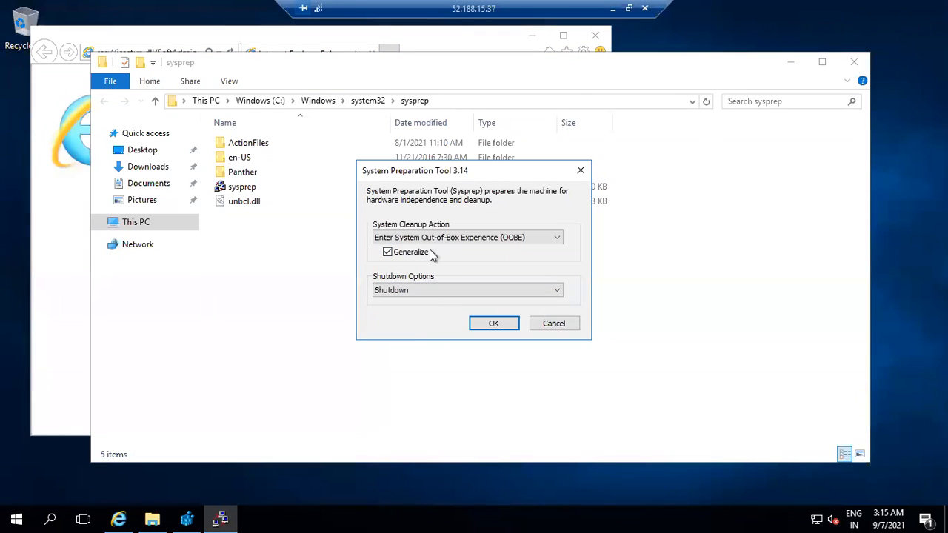
click(500, 325)
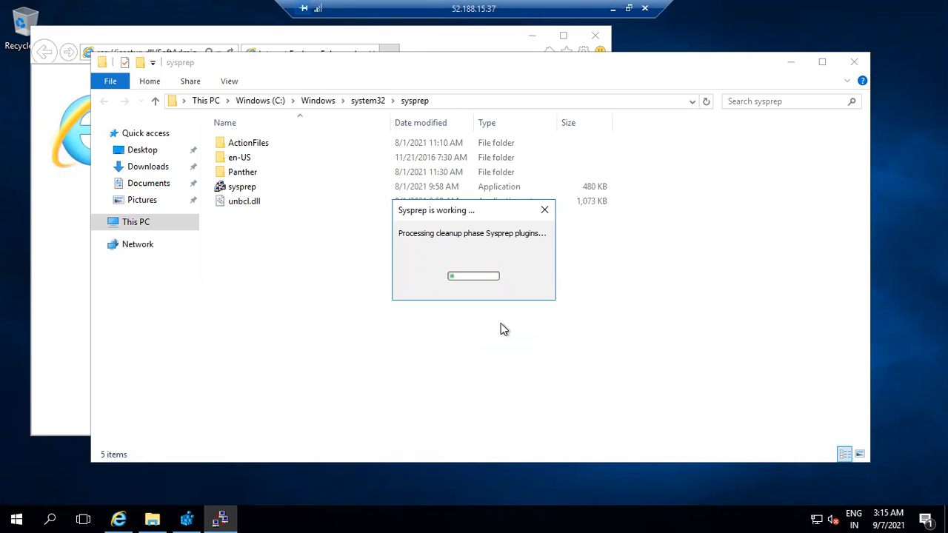
Check the ProfileList SIDs in Registry Editor, selecting S-1-5-19, and bring the Sysprep progress window back to the front.
click(185, 518)
scroll(271, 382, down, 3)
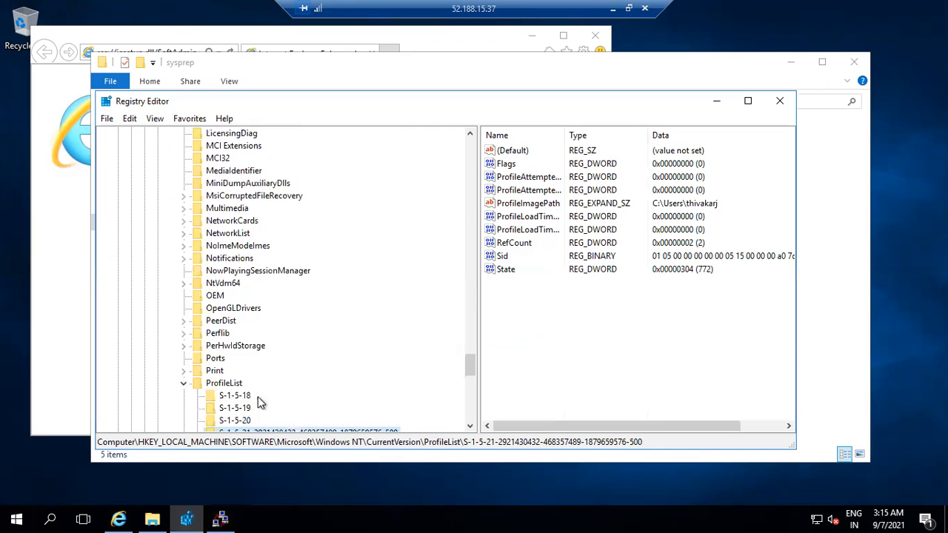
click(236, 334)
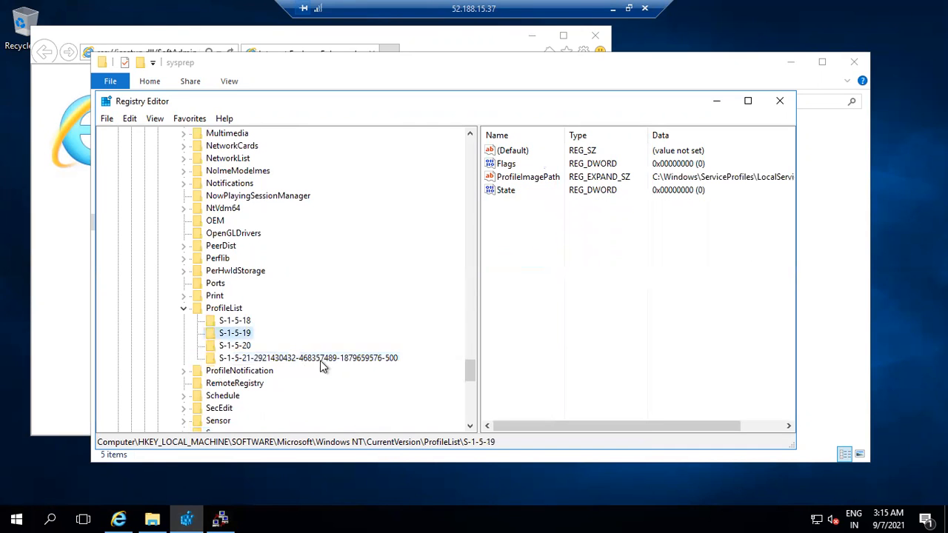
click(785, 64)
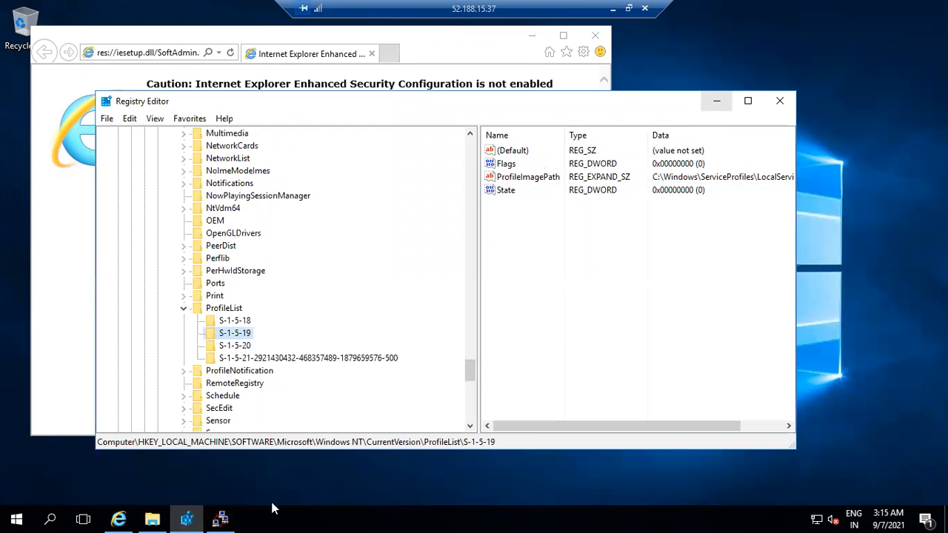
click(221, 518)
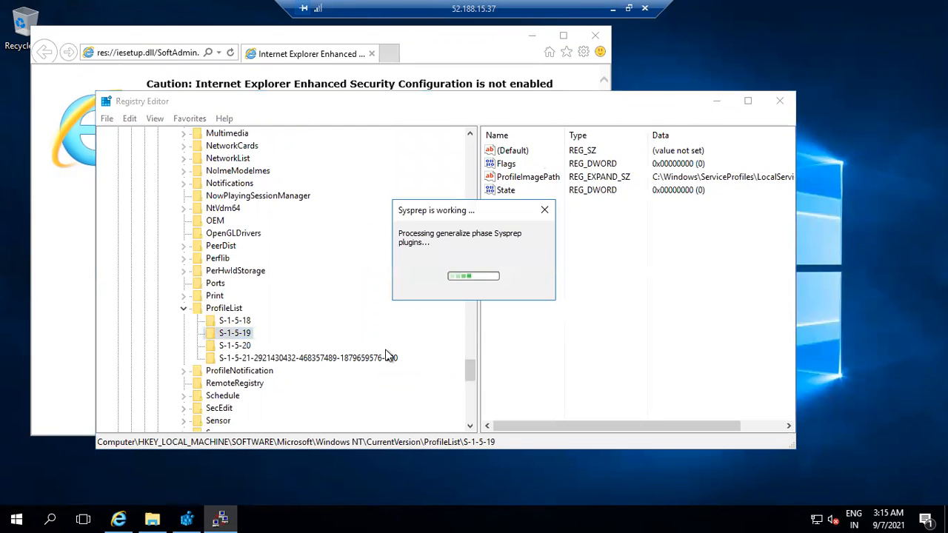
Return to the local Chrome browser and review the earlier sections of the Sysprep overview article.
click(613, 9)
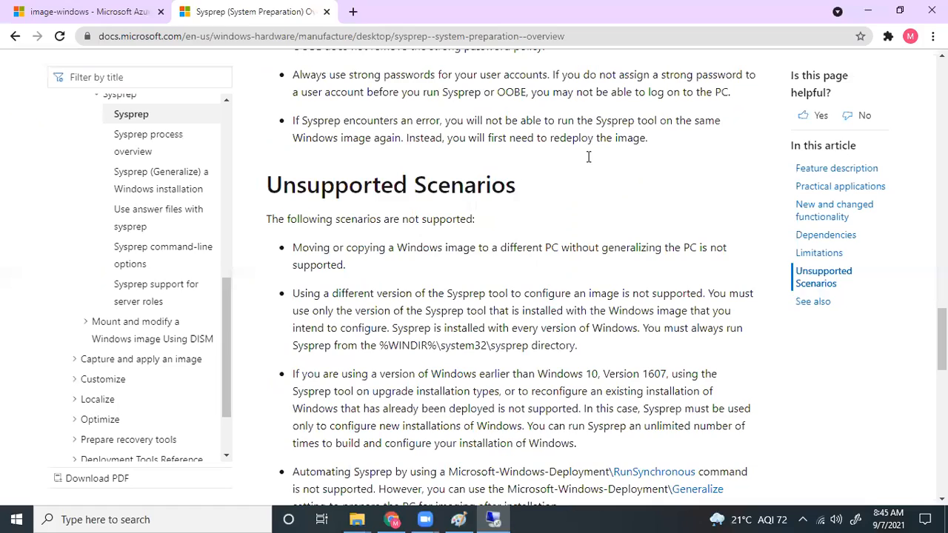
scroll(568, 290, up, 5)
scroll(569, 279, up, 15)
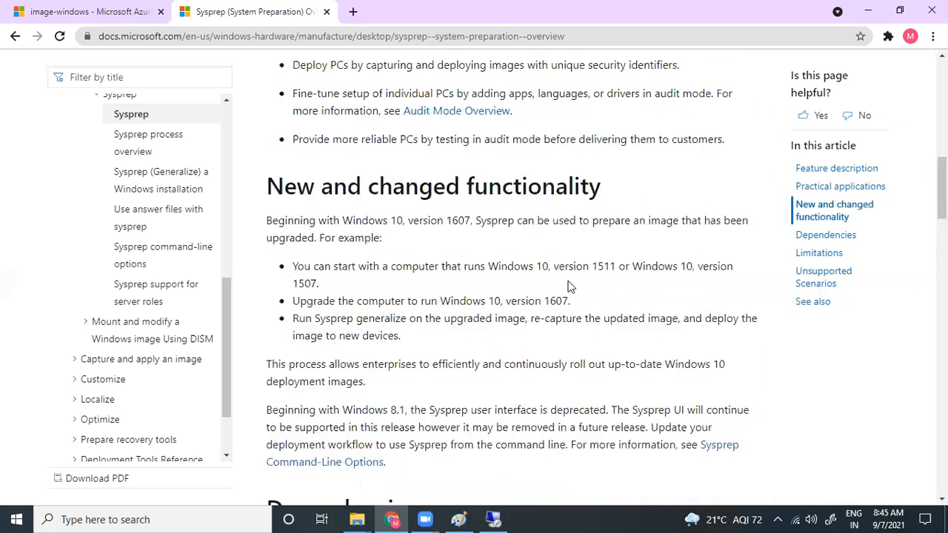
Review the Sysprep overview's opening paragraph on generalizing a Windows installation, highlighting the passages on different PCs and audit mode.
scroll(377, 159, down, 2)
drag(426, 134, 520, 129)
click(573, 129)
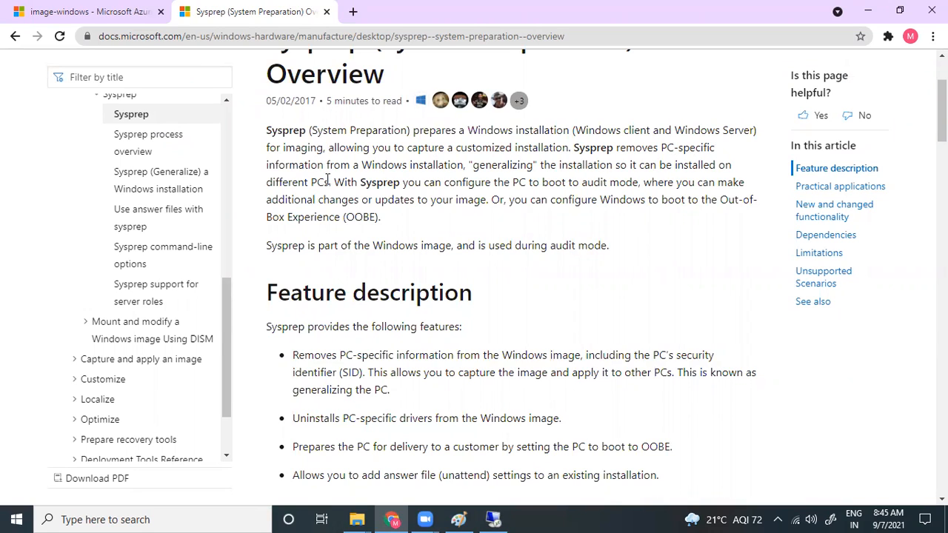
drag(464, 165, 350, 163)
click(529, 186)
drag(517, 166, 716, 183)
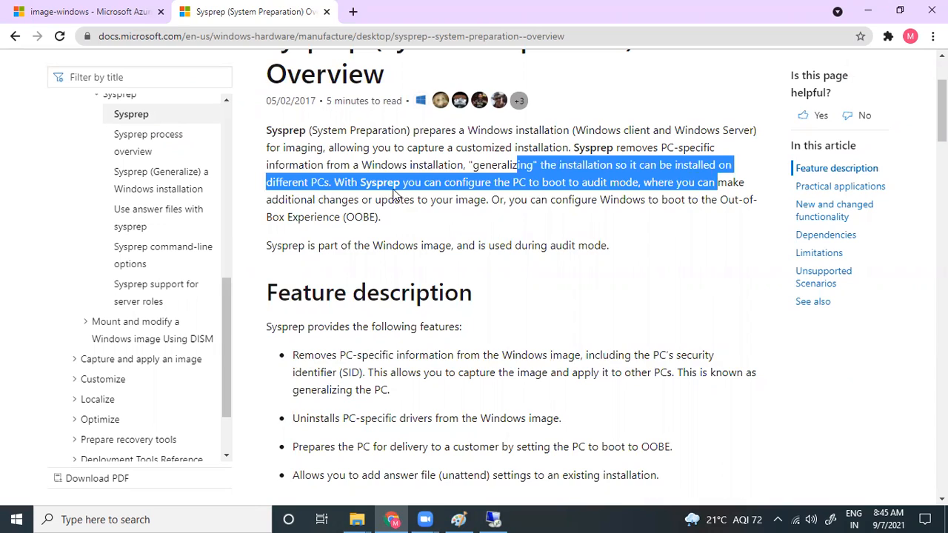
click(486, 184)
drag(562, 183, 582, 184)
click(610, 186)
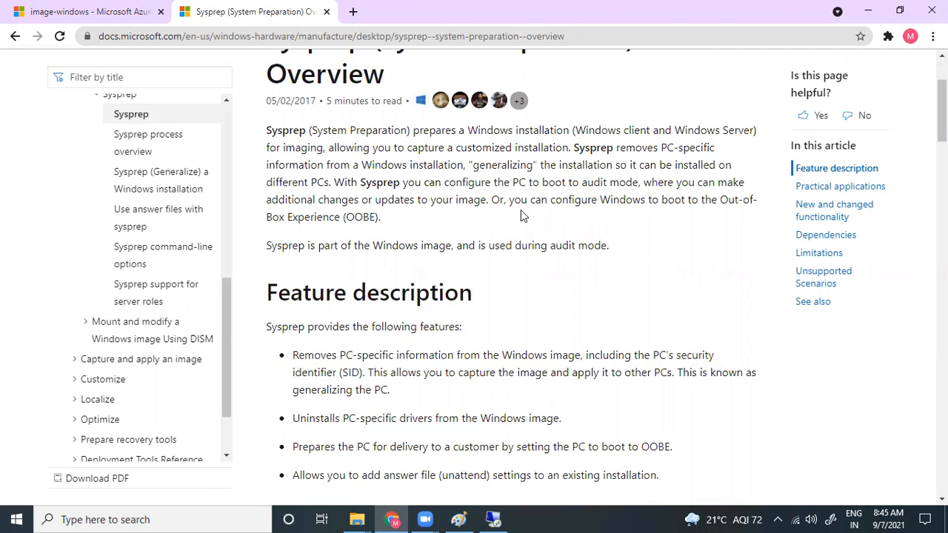
Examine the Feature description's first bullet on removing PC-specific information, highlighting the security identifier (SID) wording.
scroll(358, 209, down, 3)
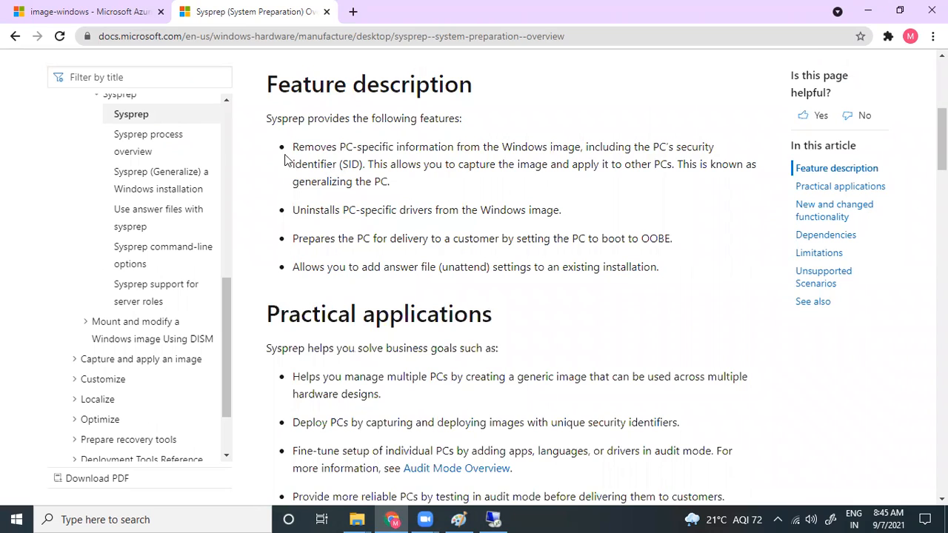
drag(454, 148, 593, 148)
click(356, 179)
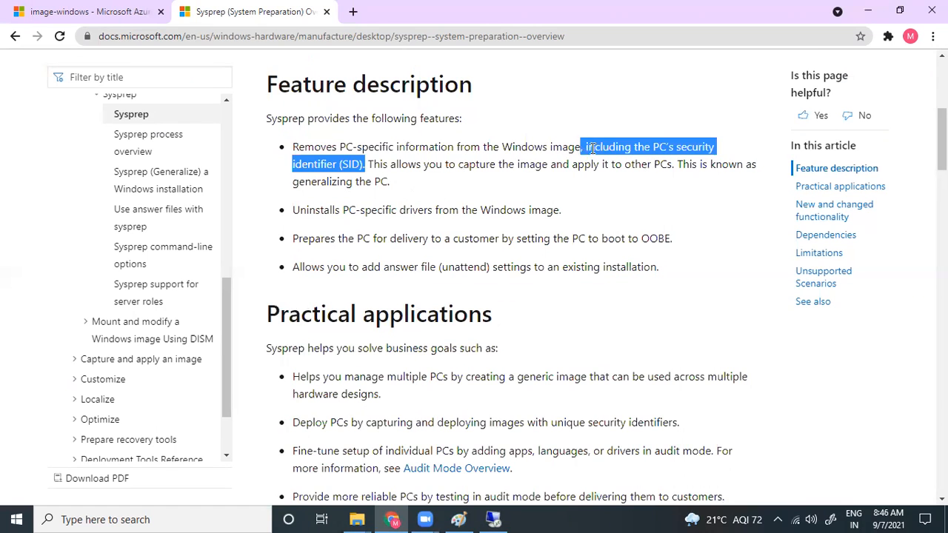
drag(392, 214, 389, 208)
drag(363, 164, 340, 165)
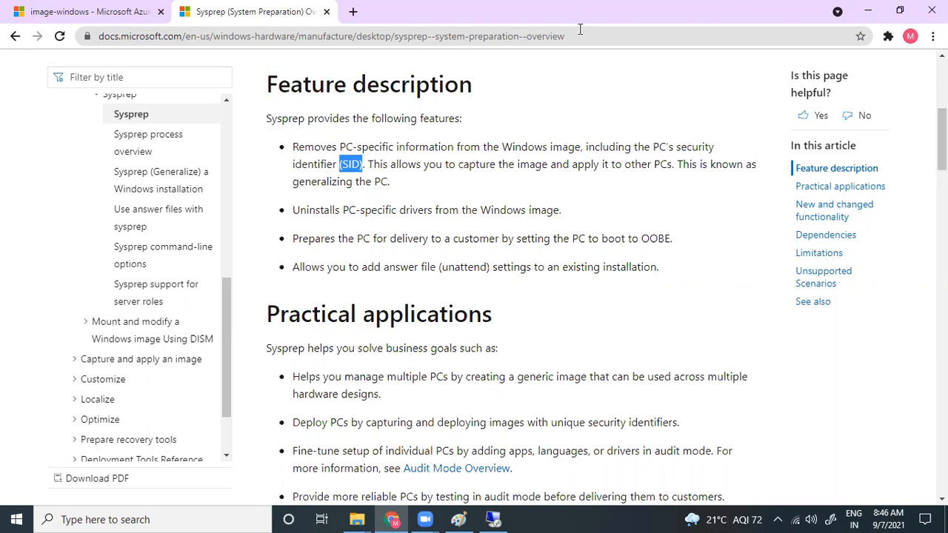
Copy the web address of the Sysprep overview article.
click(318, 37)
right_click(317, 37)
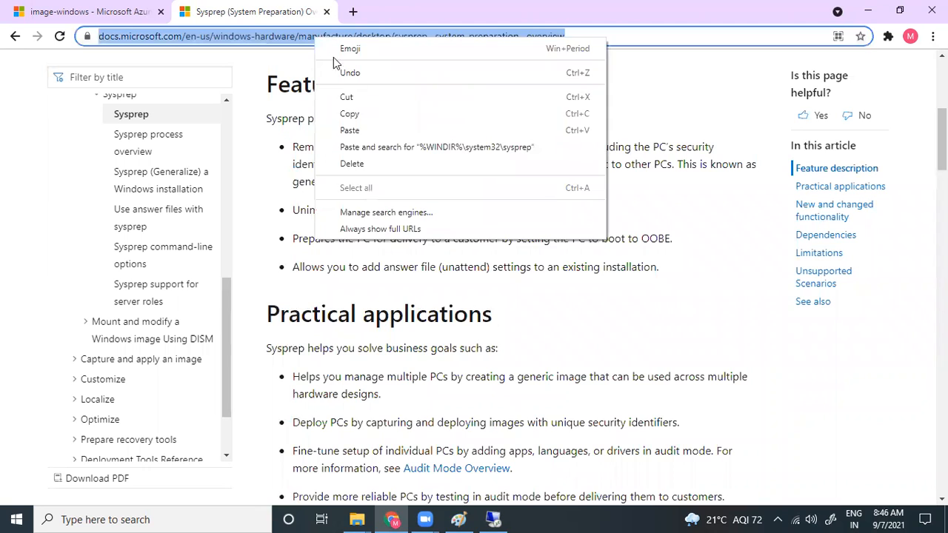
click(349, 113)
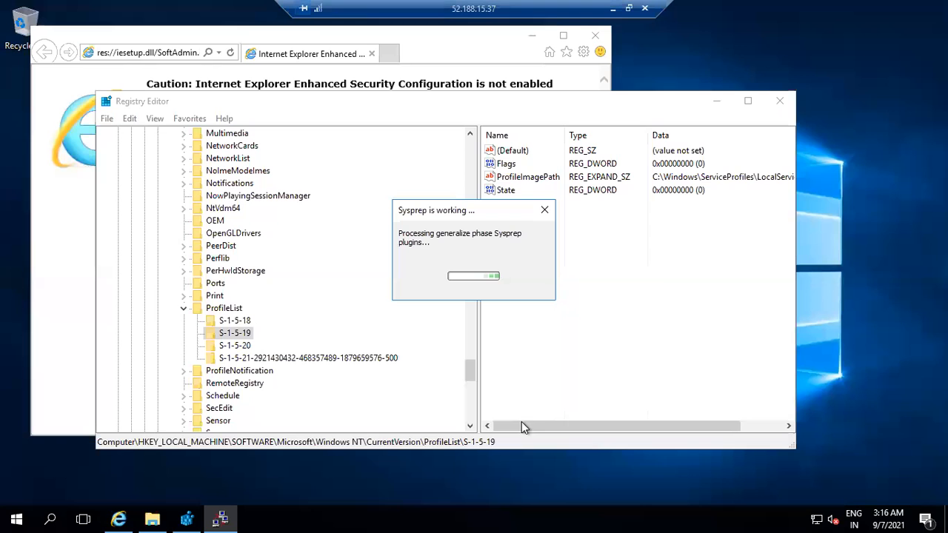
Switch to the Remote Desktop session to check the Sysprep run and dismiss the disconnection notice.
click(493, 519)
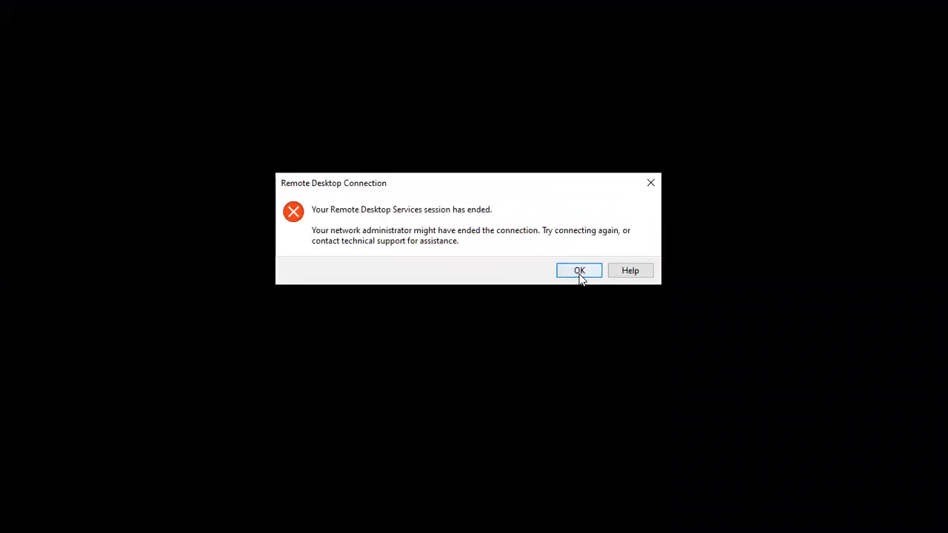
click(577, 274)
mouse_move(425, 519)
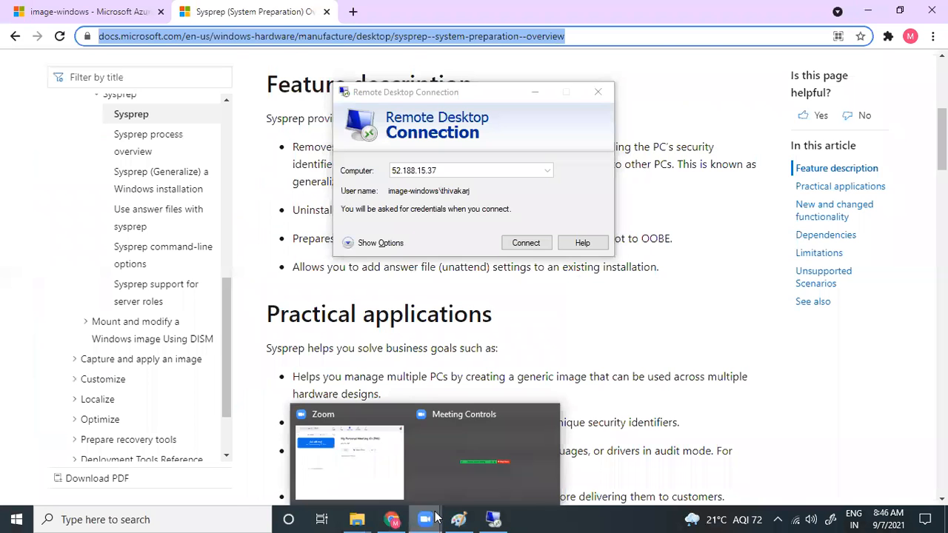
Return to the image-windows virtual machine in the Azure portal and refresh its overview to check the status.
click(111, 12)
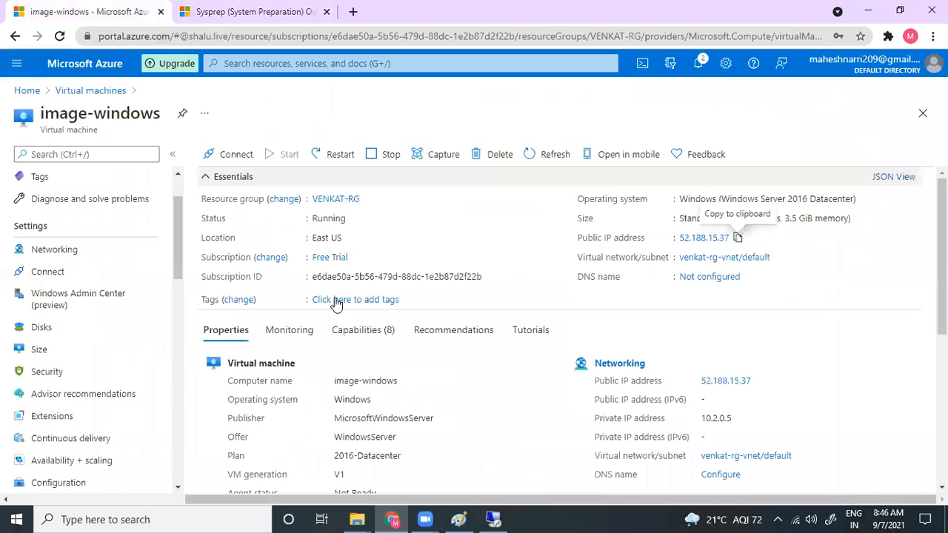
click(548, 159)
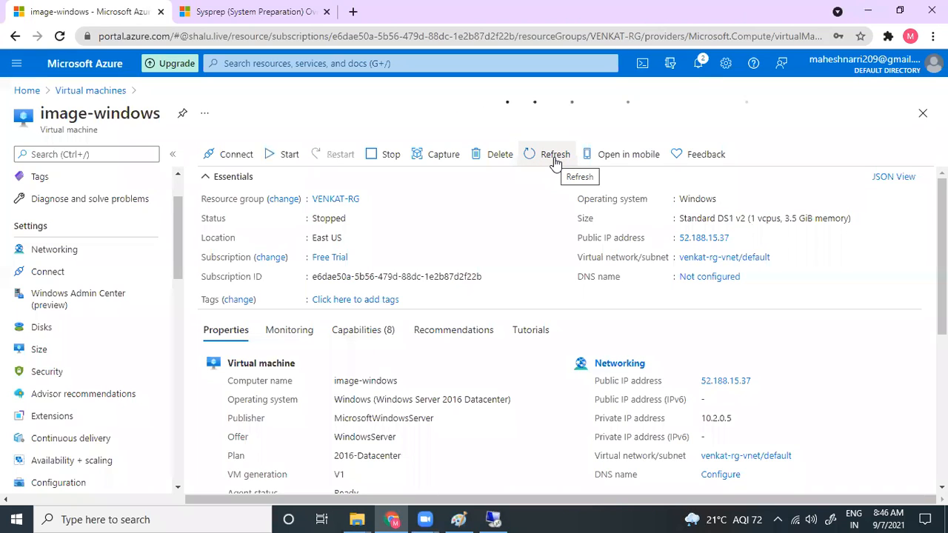
click(556, 161)
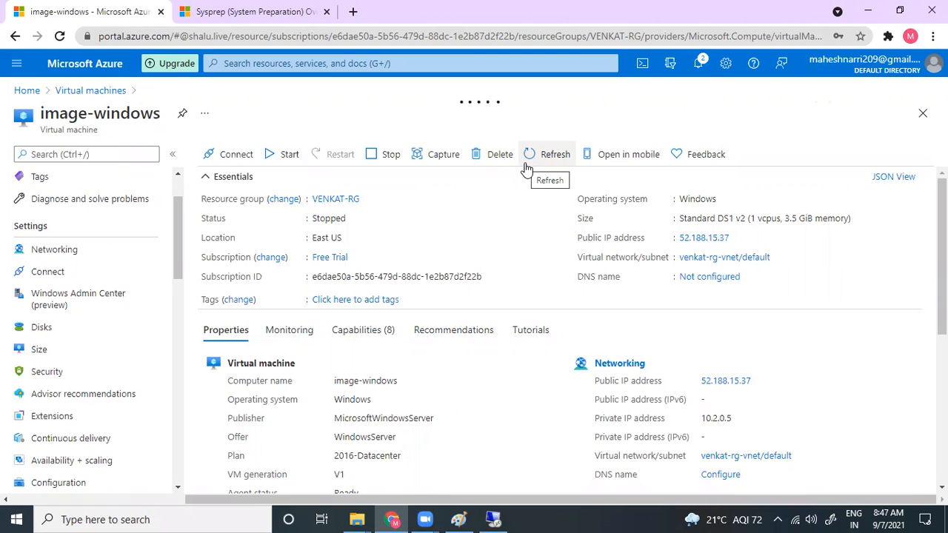
click(539, 158)
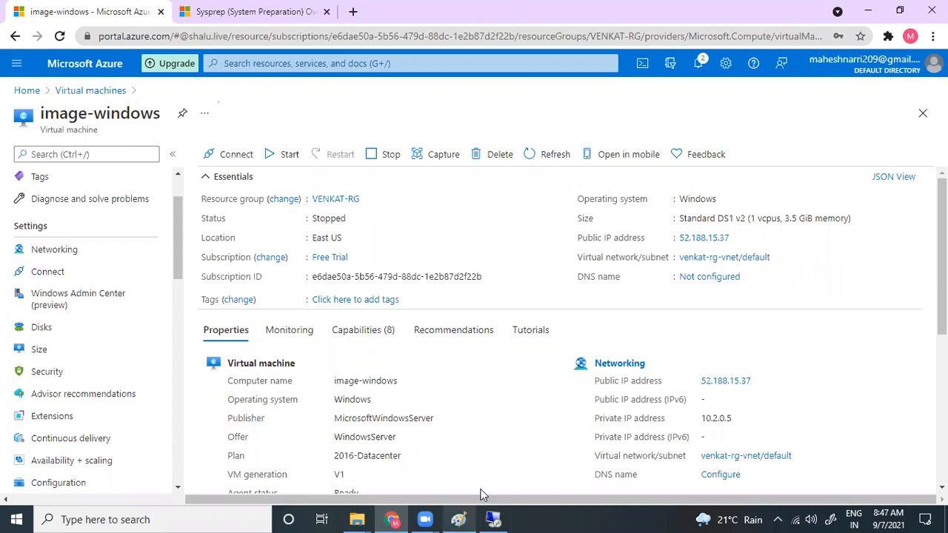
Switch to the Paint diagram and add the text "syspreb - dublicating the SID of the image" beside the large frame.
mouse_move(462, 517)
click(530, 409)
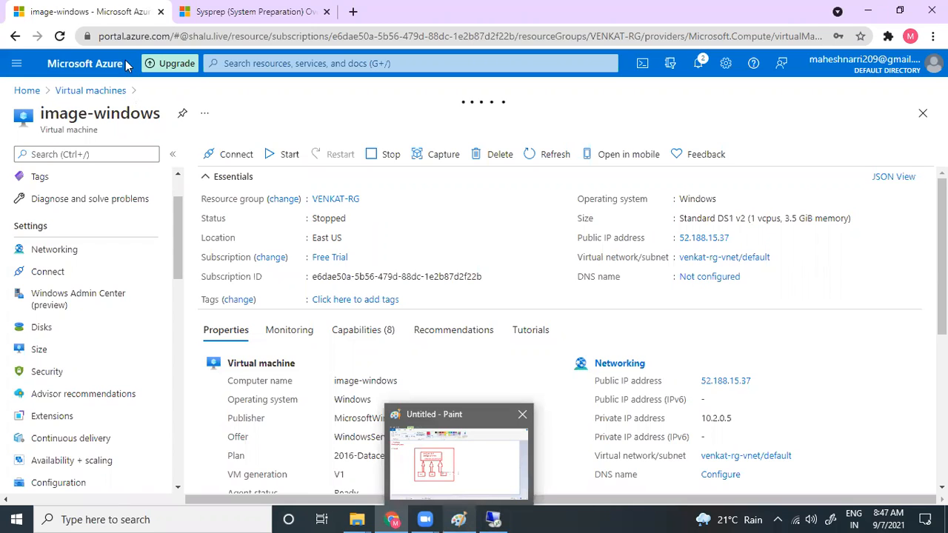
click(58, 24)
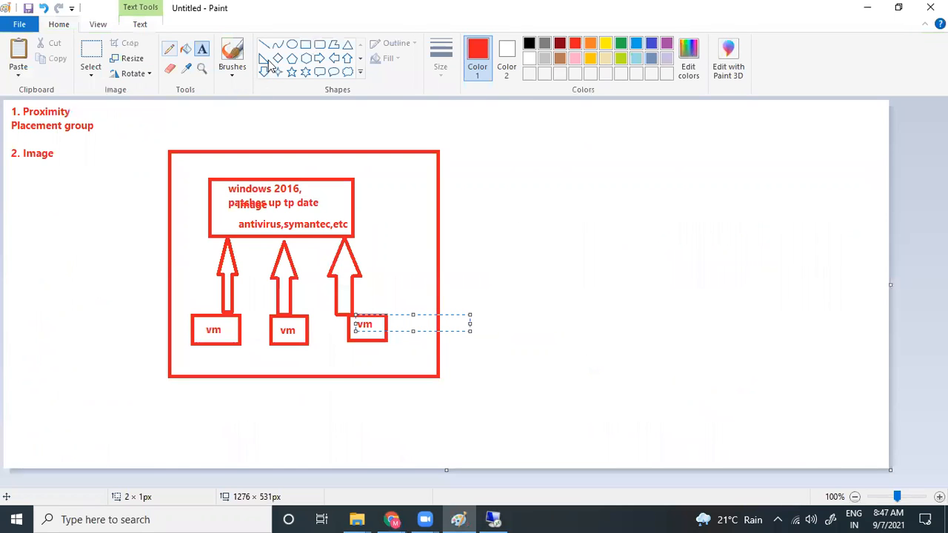
click(488, 149)
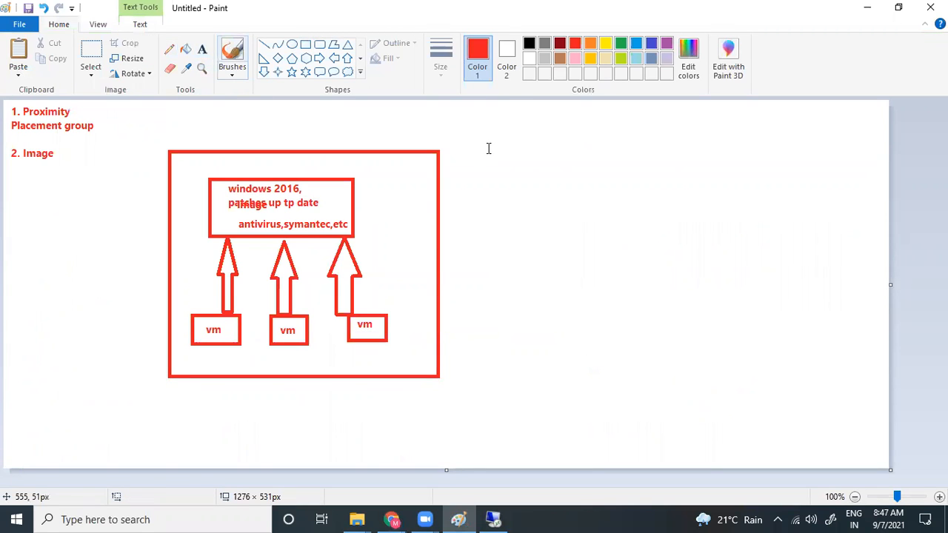
click(488, 149)
text(sys)
text(pre)
text(b - d)
text(ublicating )
text(the)
text( SID )
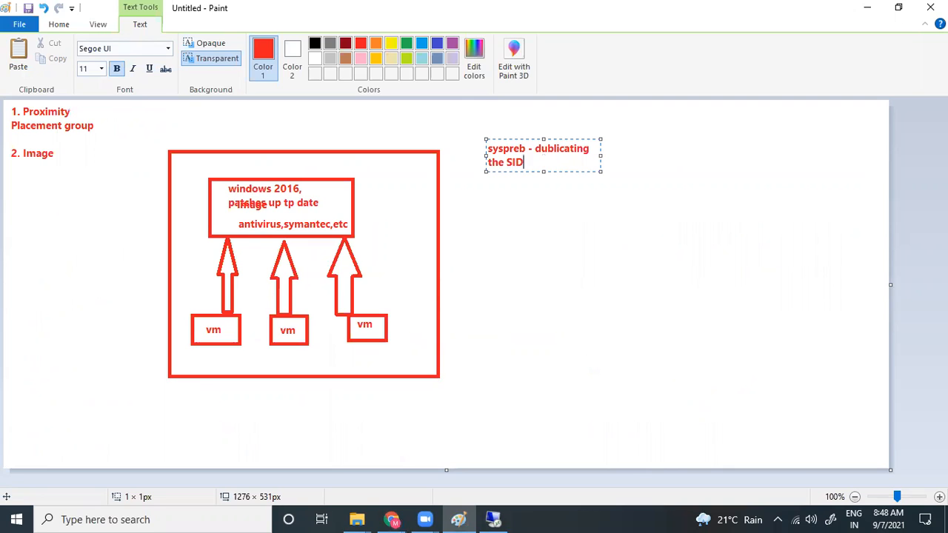
text(of the image)
click(413, 298)
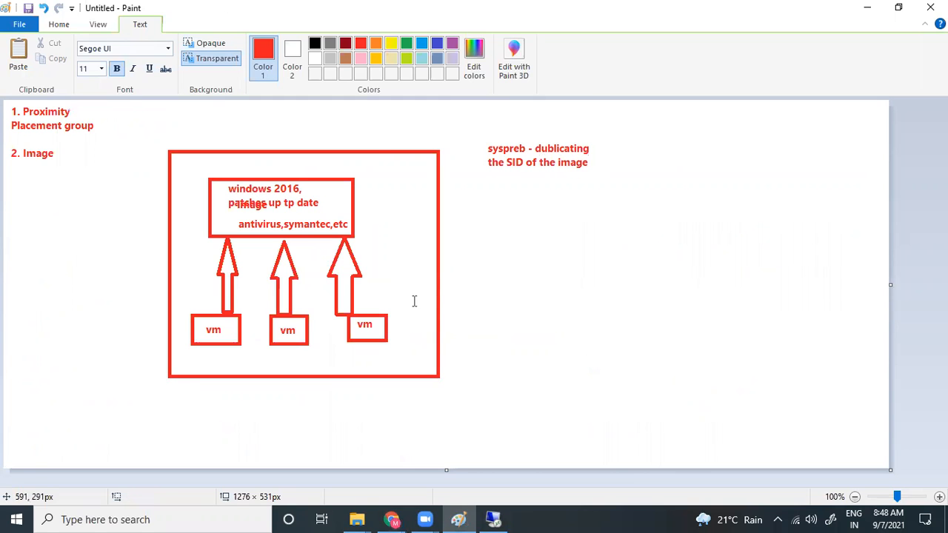
Add the text "SID - Security identifier" below the syspreb note.
click(525, 260)
click(525, 200)
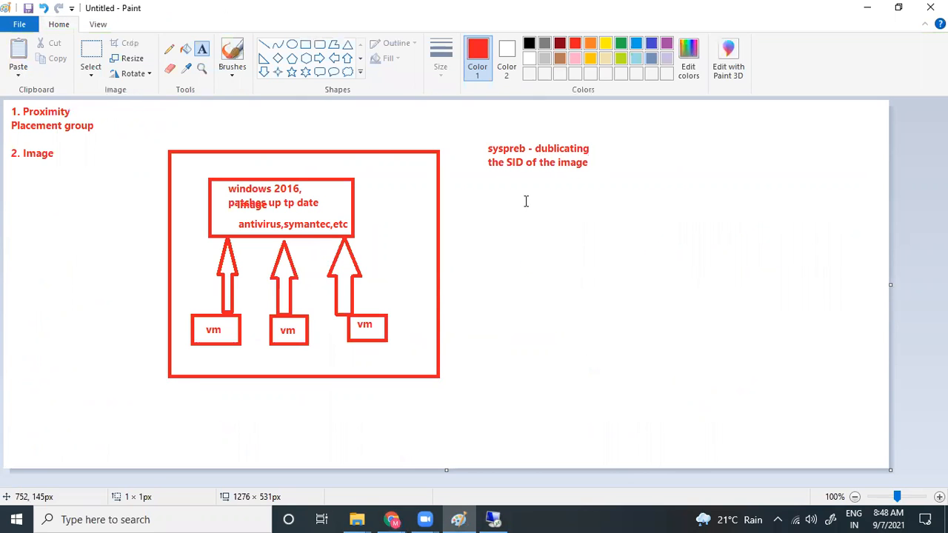
click(524, 199)
text(ID)
key(BackSpace)
key(BackSpace)
text(SID - )
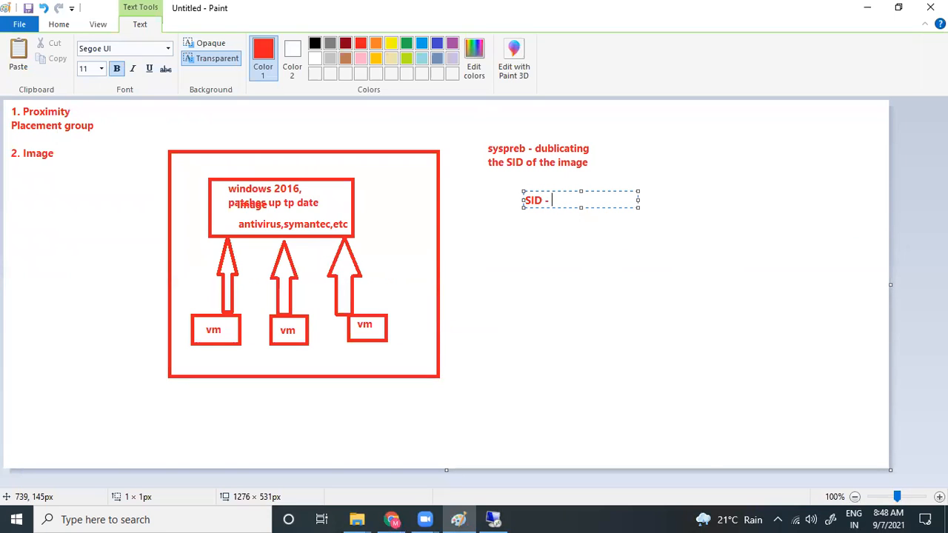
text(Secu)
text(rity identi)
text(fier)
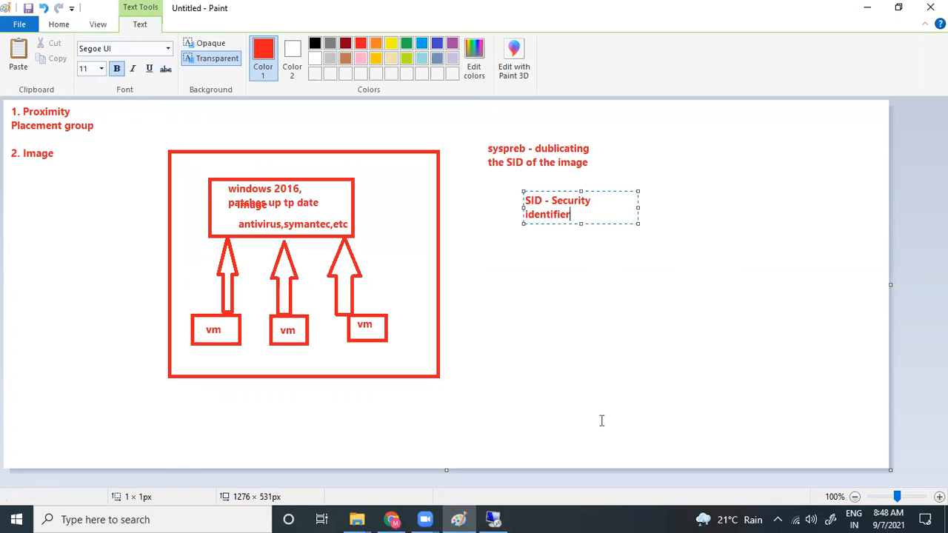
click(609, 412)
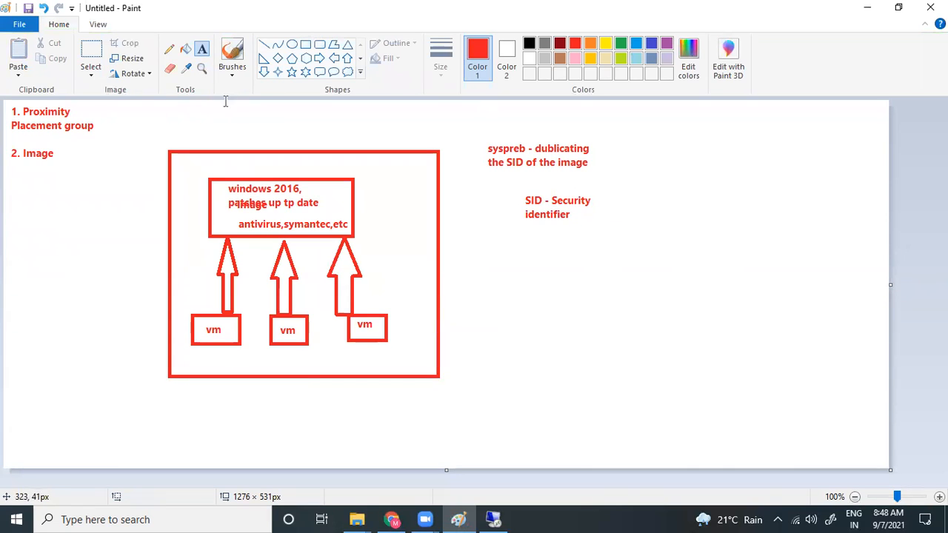
Draw three straight red lines from the three vm boxes down past the frame's lower edge.
click(264, 45)
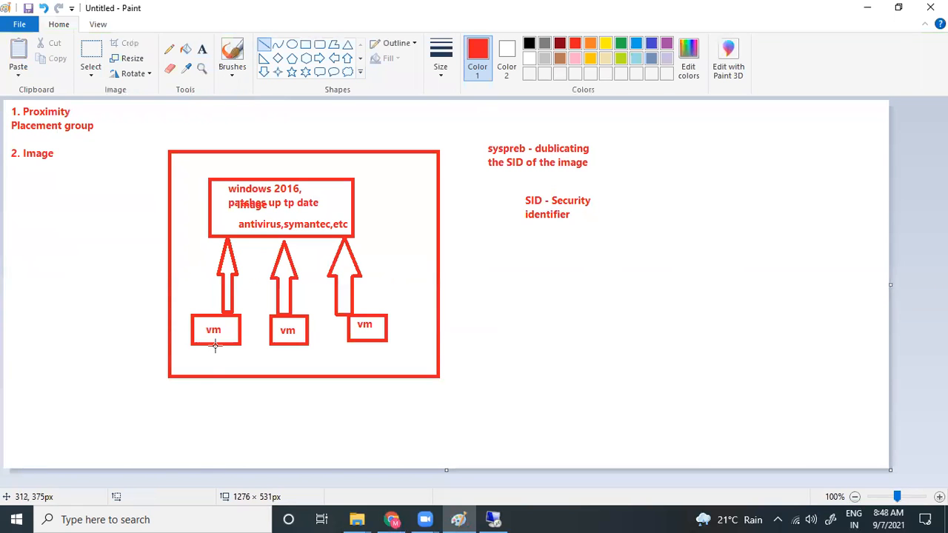
drag(215, 346, 182, 447)
drag(278, 339, 285, 446)
drag(374, 341, 409, 446)
Add the text label "SID" at the lower end of the line from the first vm box.
click(203, 50)
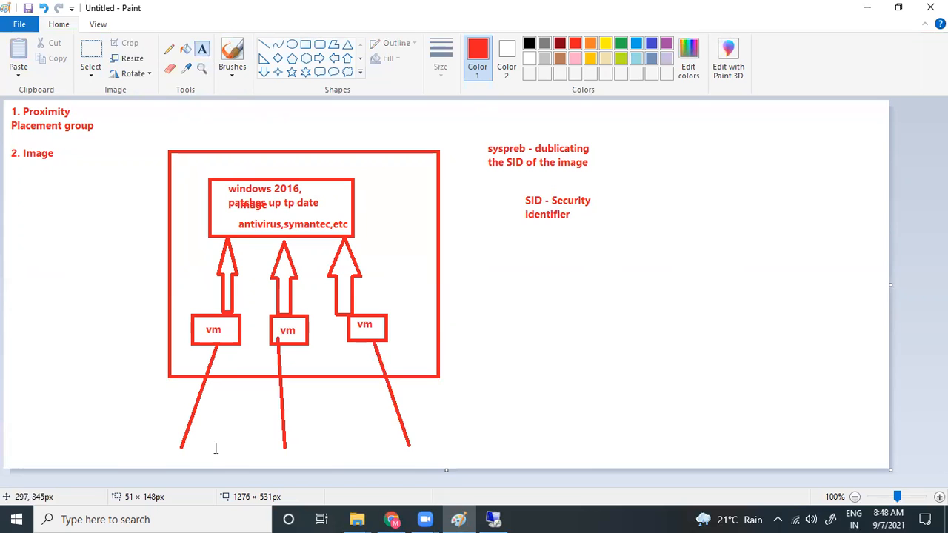
drag(189, 439, 304, 454)
text(SID)
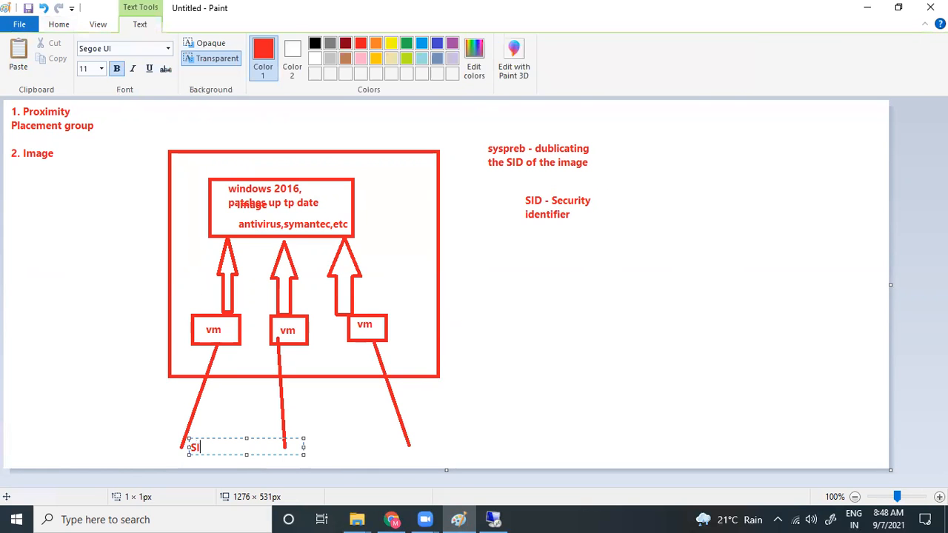
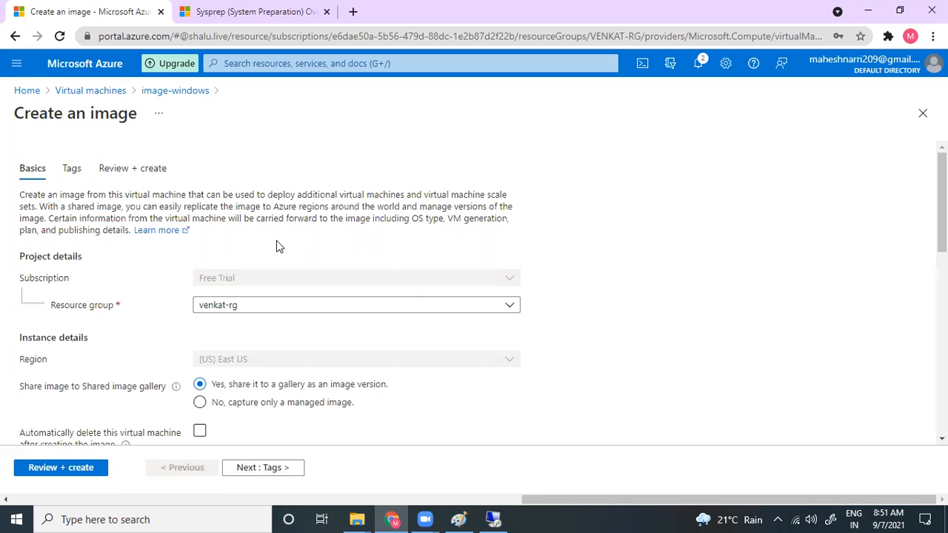
Create a new target image gallery named 1.2.1 for the captured image.
scroll(371, 222, down, 1)
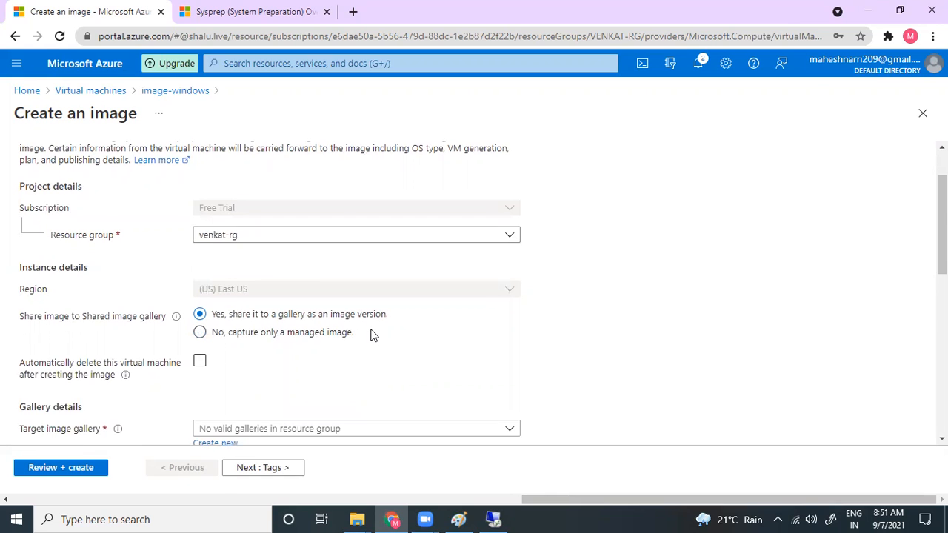
scroll(372, 336, down, 2)
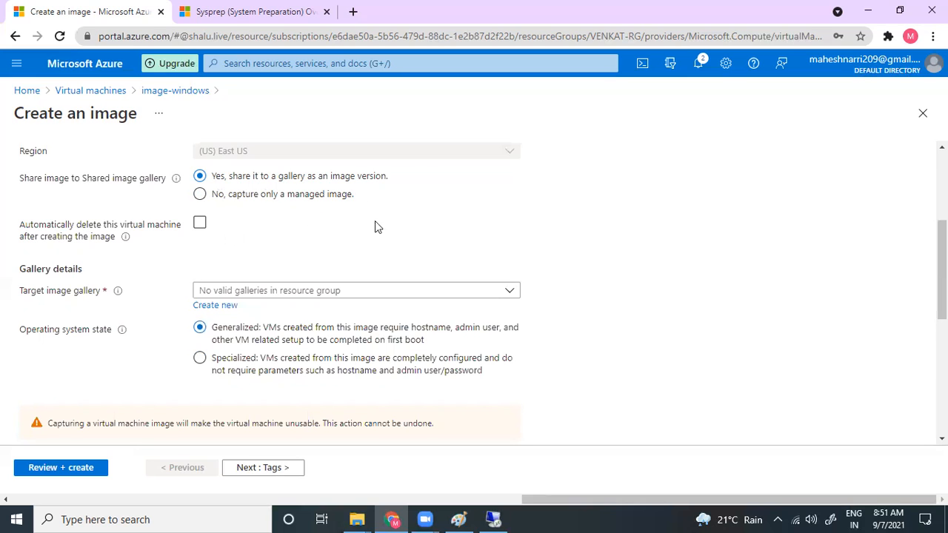
scroll(374, 255, down, 1)
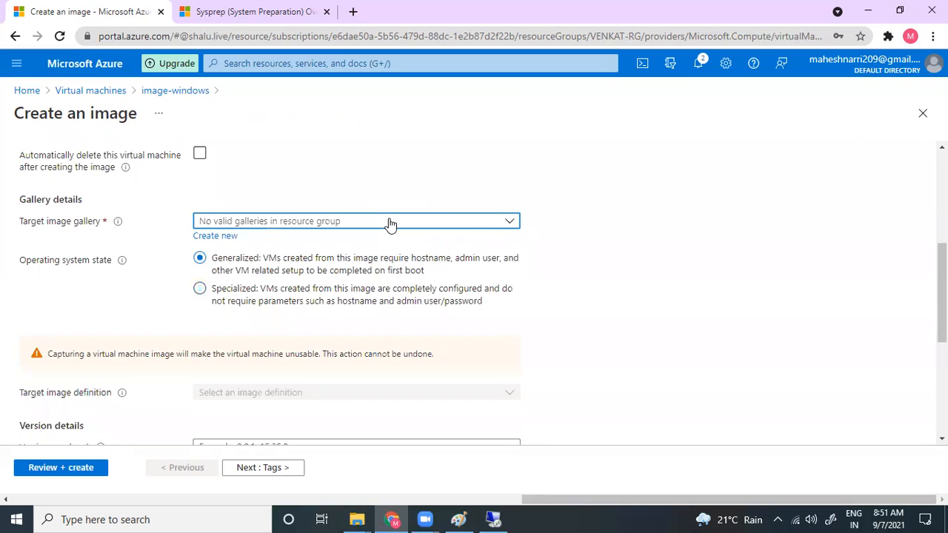
click(389, 223)
click(682, 351)
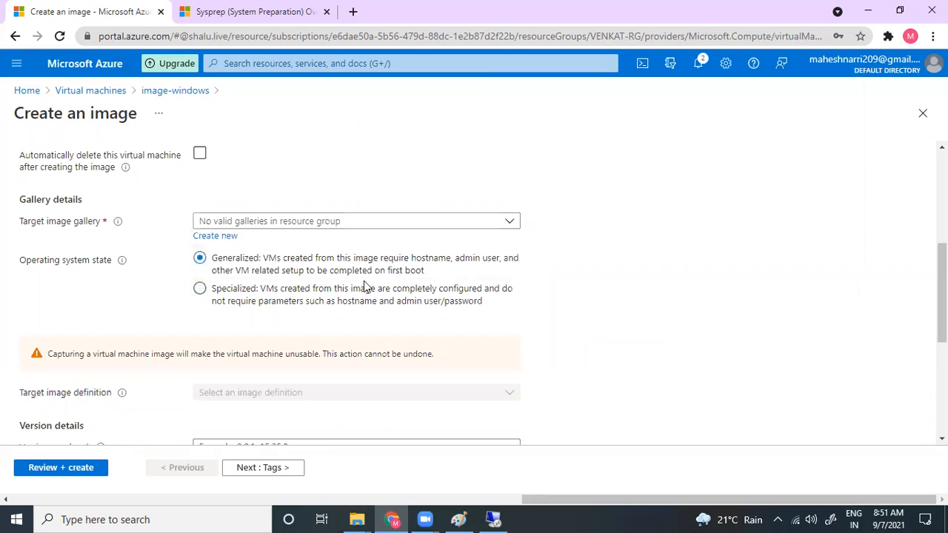
click(229, 236)
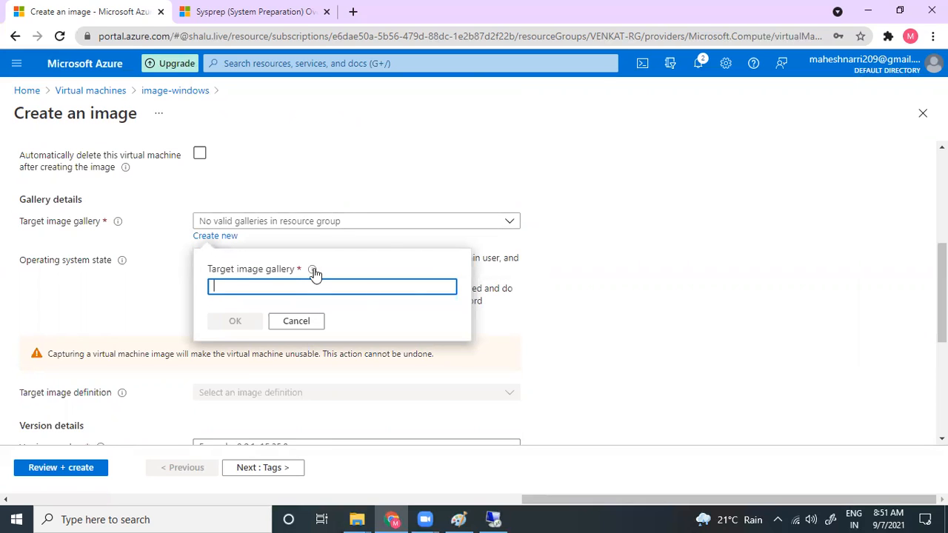
mouse_move(315, 273)
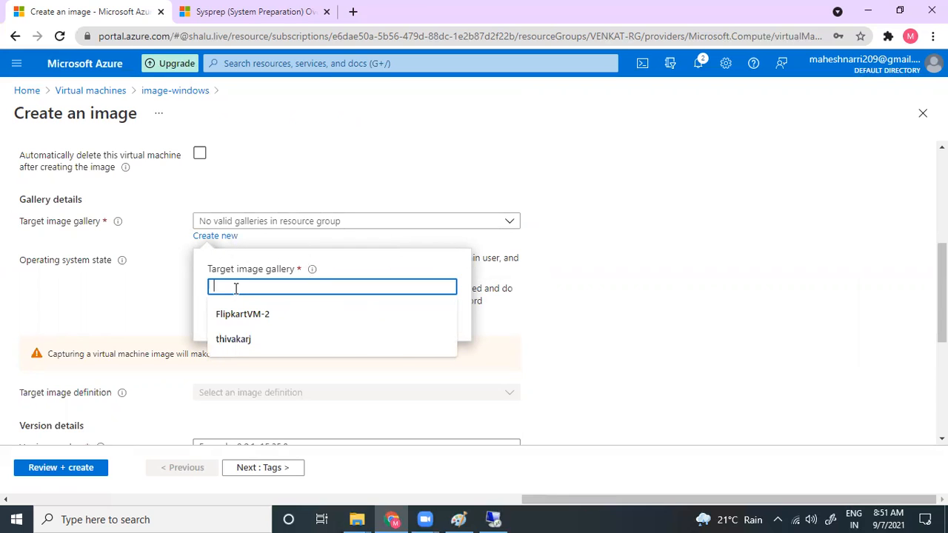
text(1.2.)
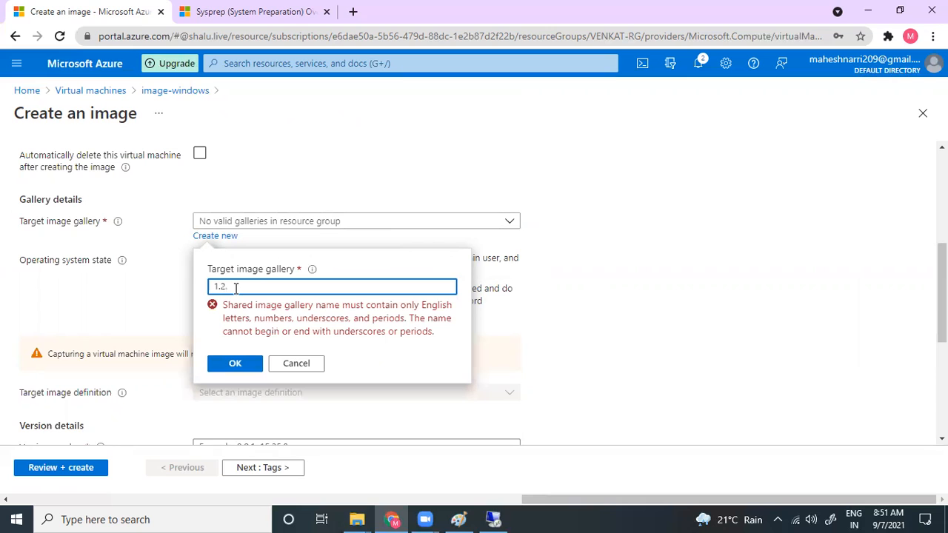
text(1)
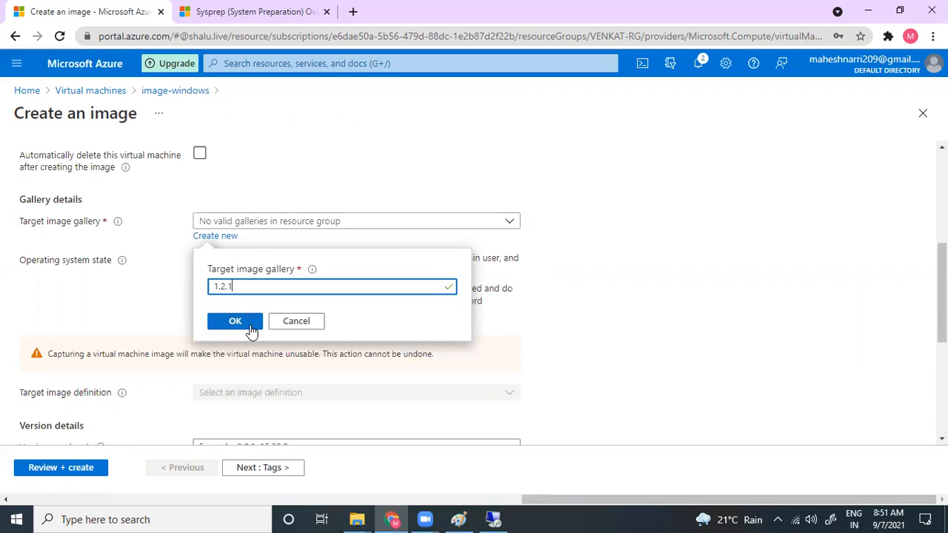
key(Return)
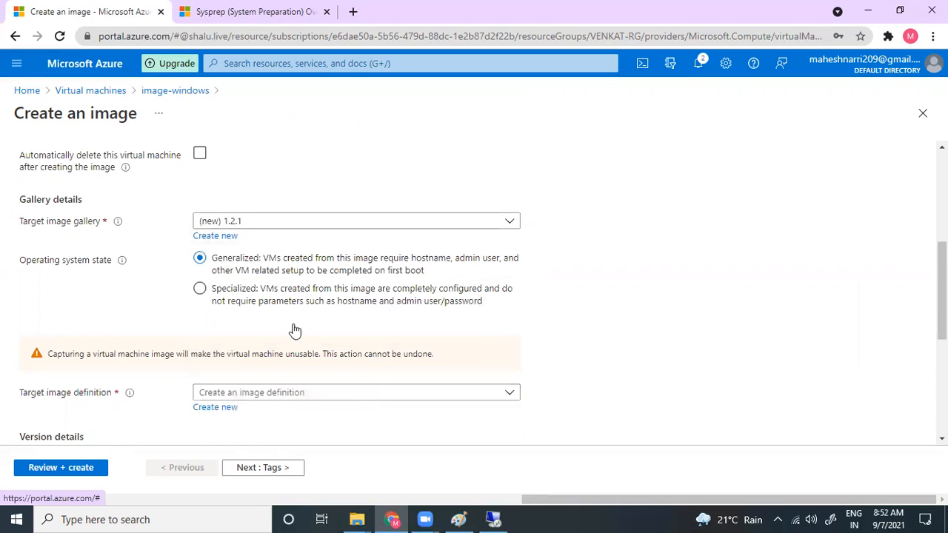
Create a new target image definition named windows-latest, keeping the default publisher, offer and SKU.
scroll(295, 330, down, 2)
scroll(267, 367, down, 1)
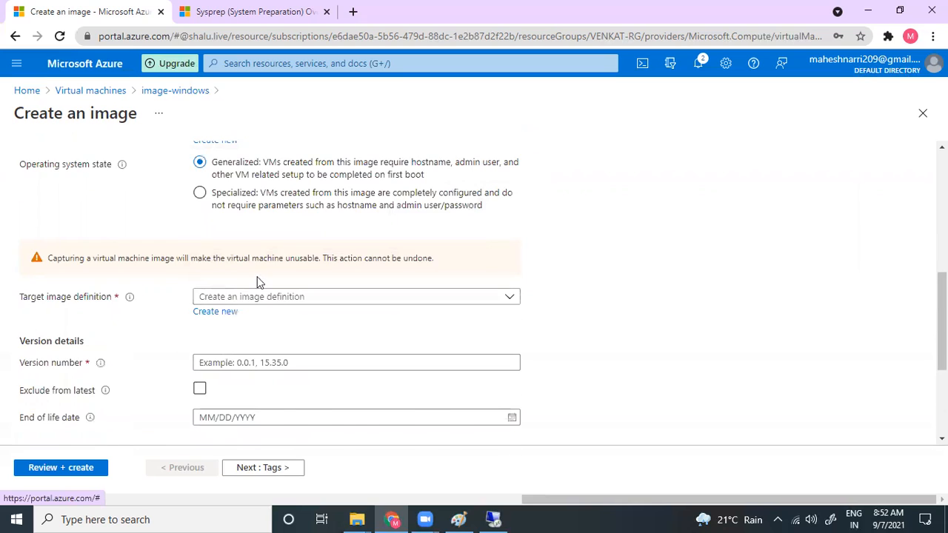
scroll(259, 282, down, 1)
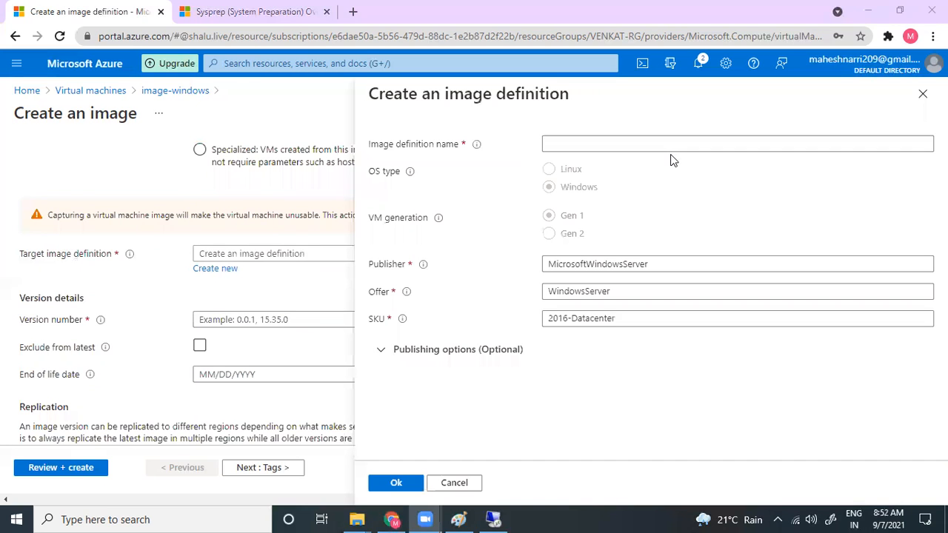
click(664, 147)
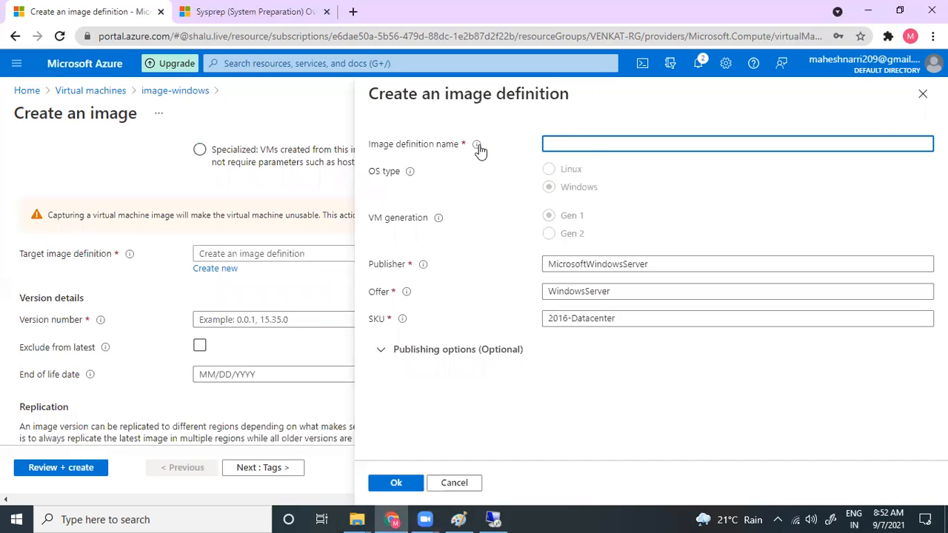
click(591, 146)
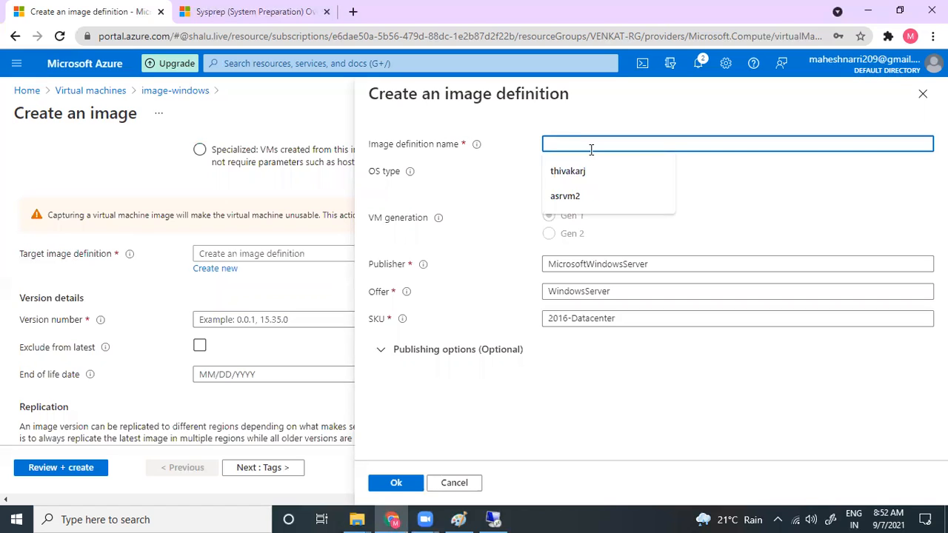
text(windows-latest)
click(392, 482)
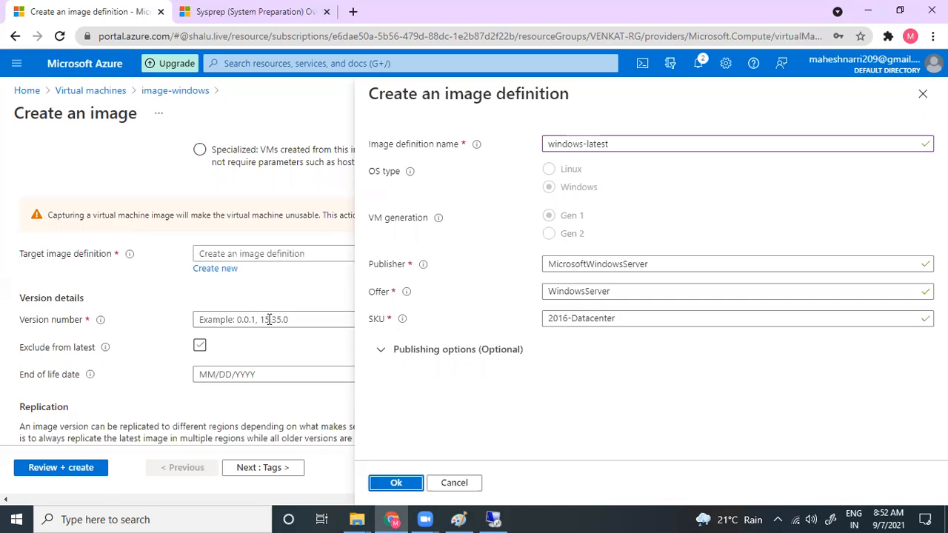
Set the image version number to 2.0.1.
click(270, 319)
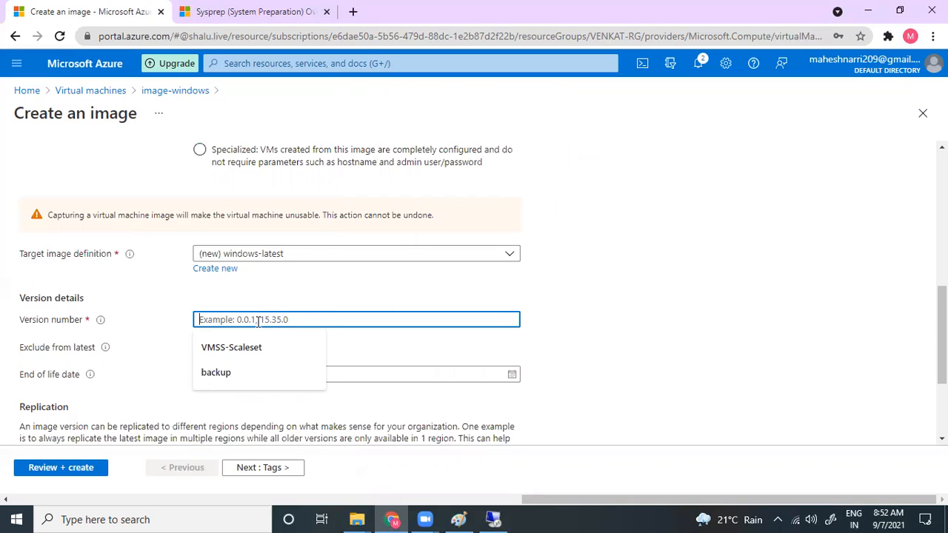
text(2.0.1)
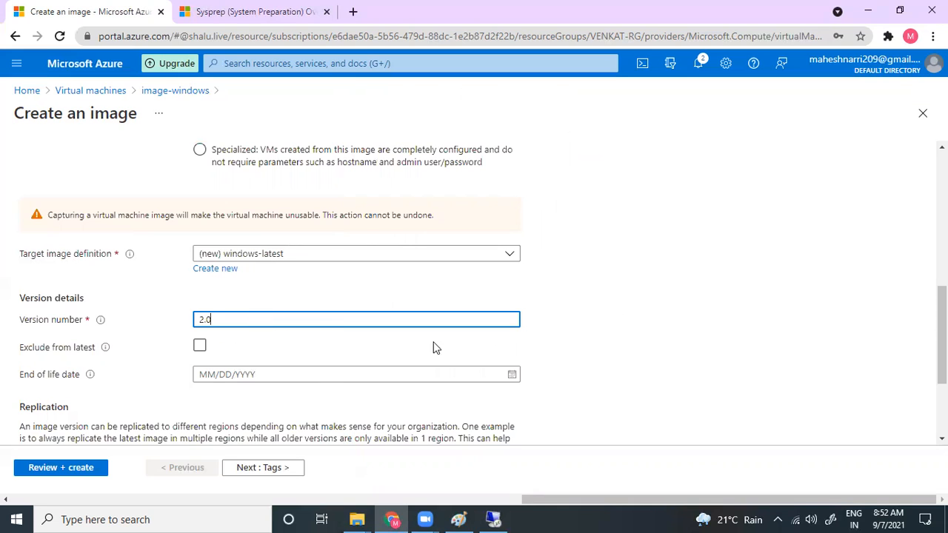
click(210, 400)
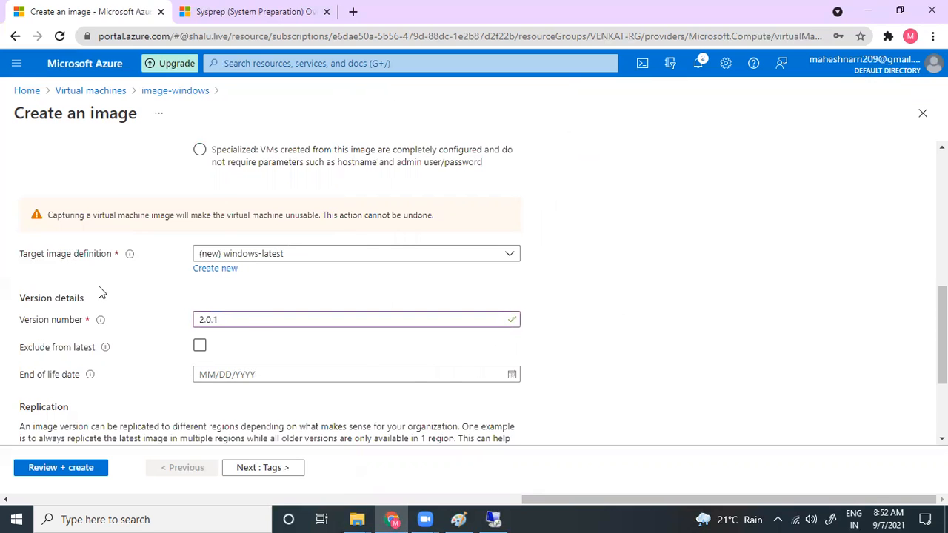
Replace the target image gallery with a new one named windowsimage.
scroll(82, 284, down, 1)
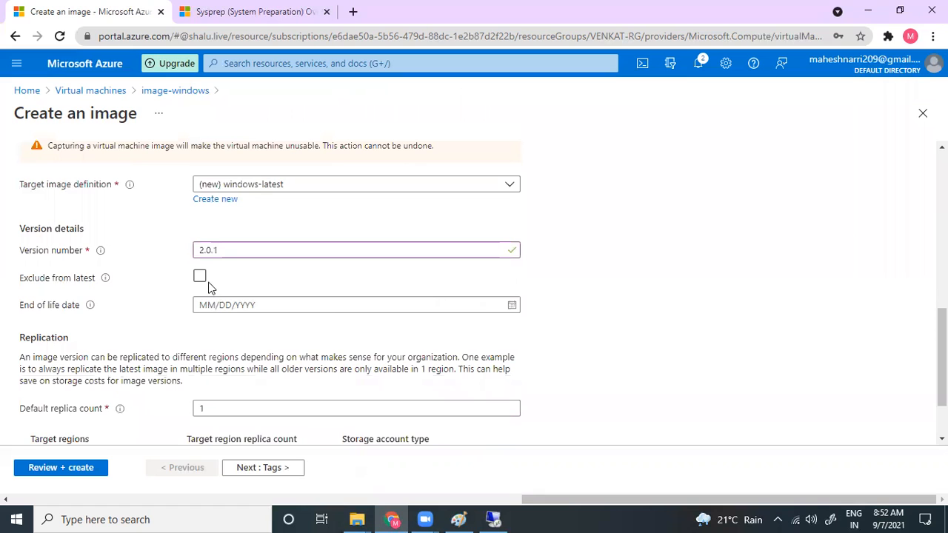
scroll(293, 333, up, 1)
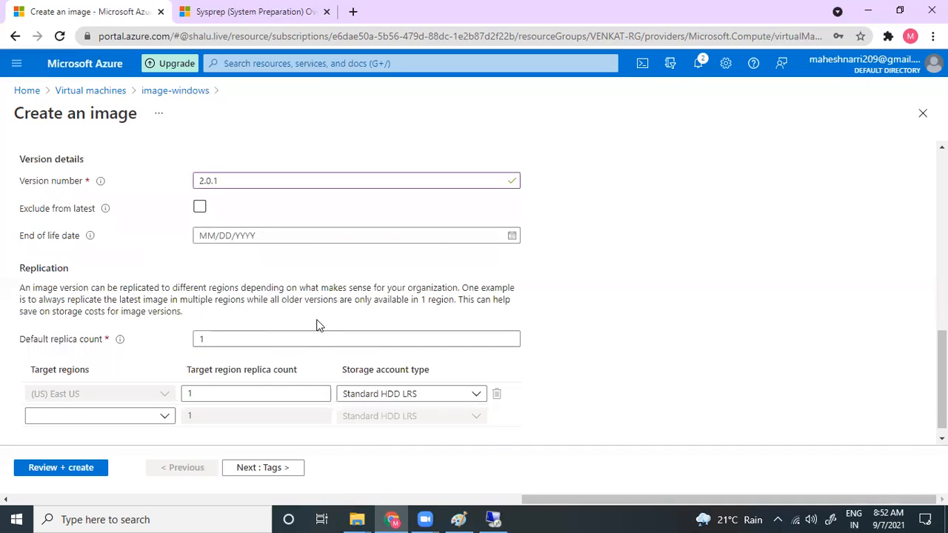
scroll(318, 326, down, 1)
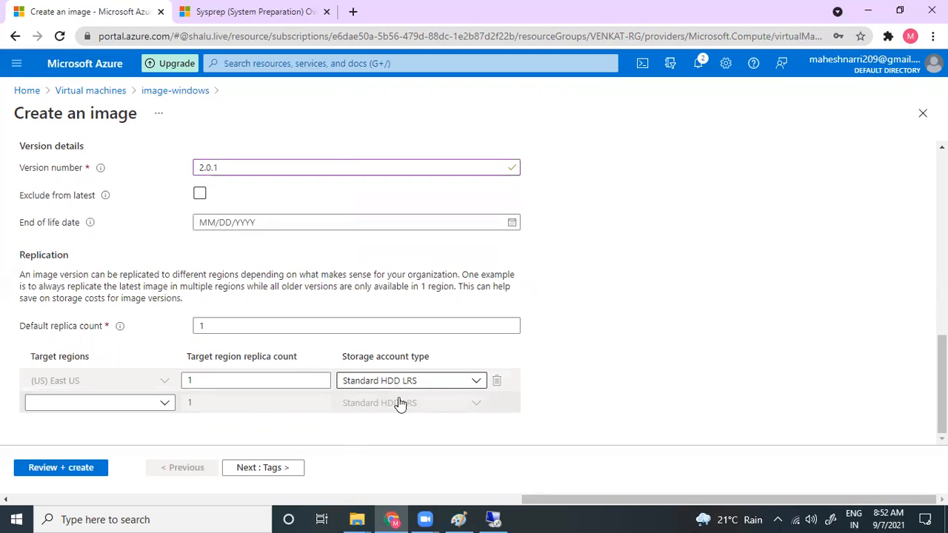
scroll(436, 392, up, 3)
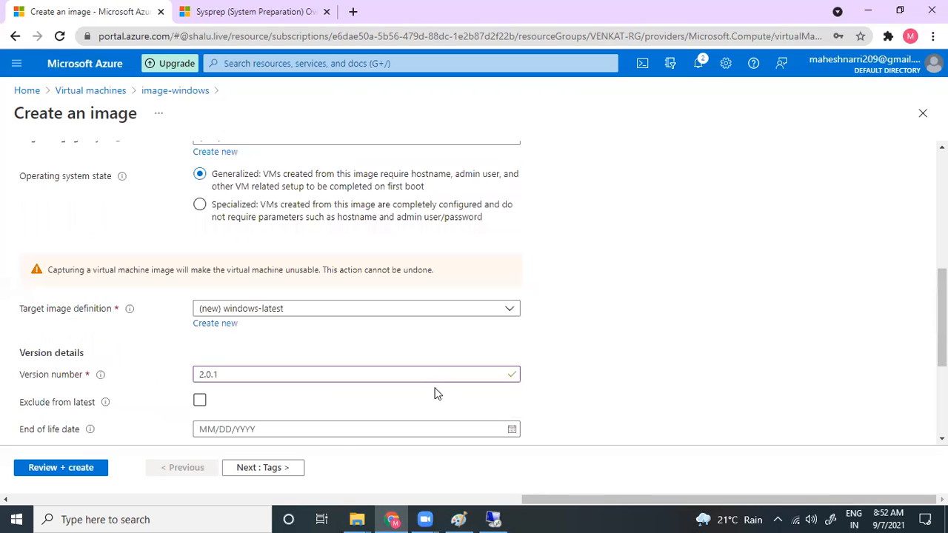
scroll(435, 392, up, 1)
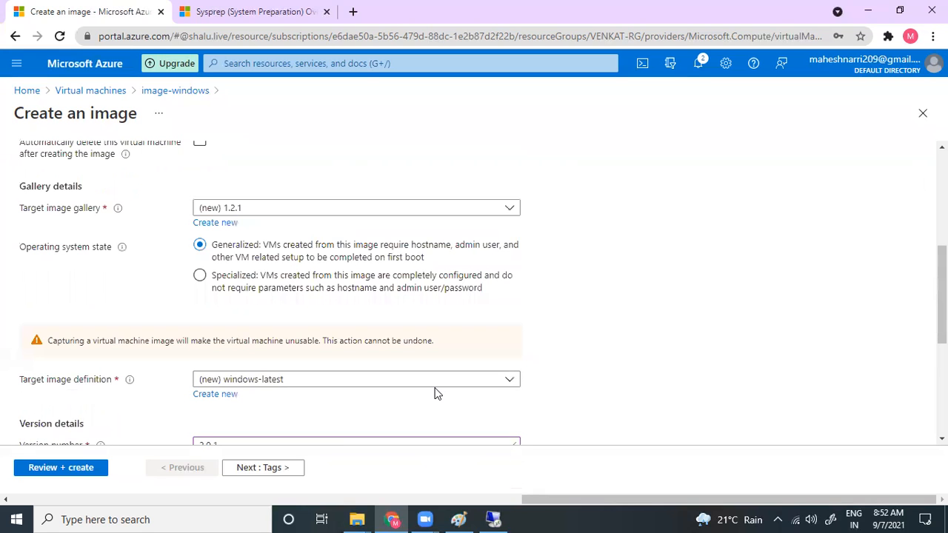
scroll(385, 325, up, 1)
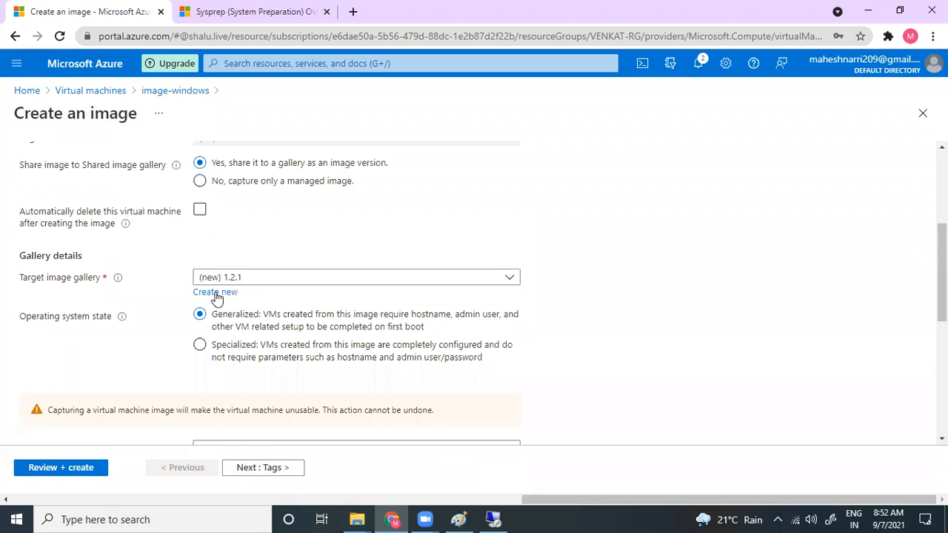
click(249, 294)
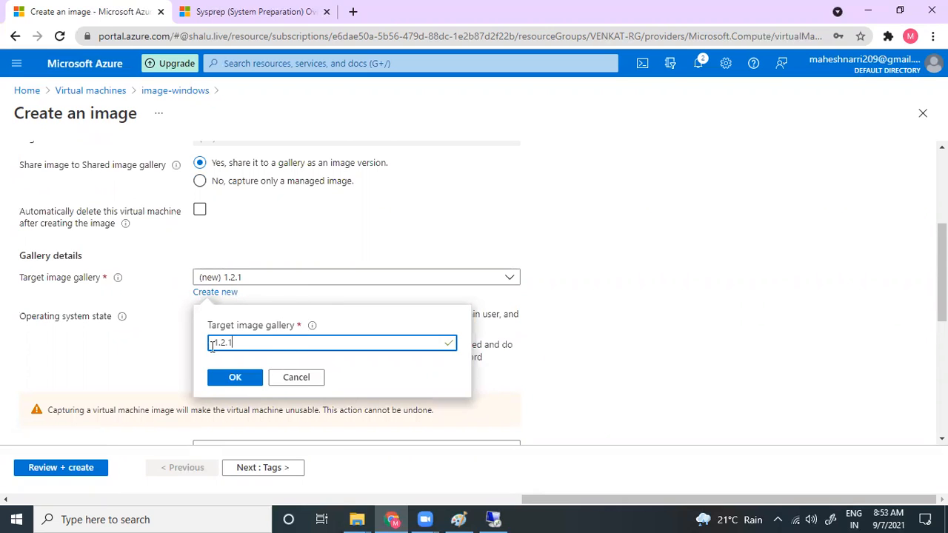
double_click(207, 354)
text(windows-2016)
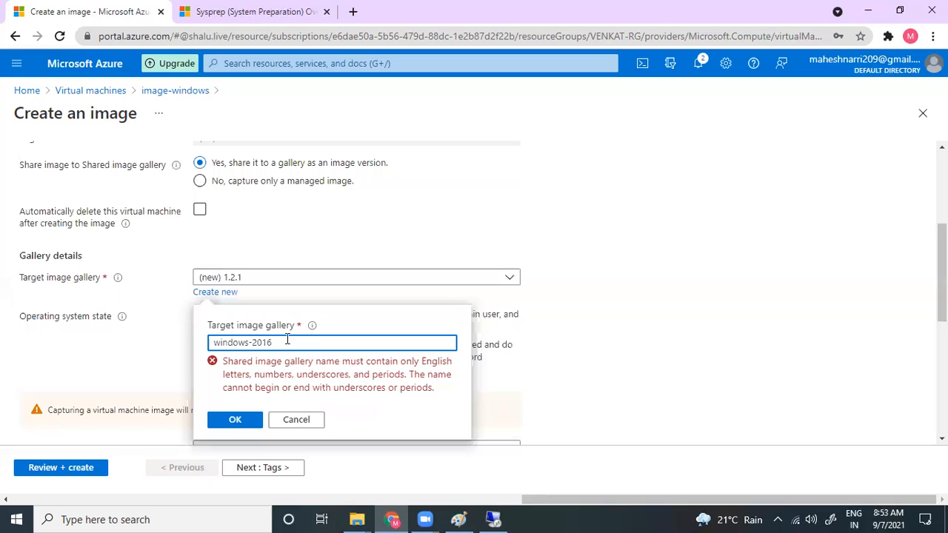
double_click(256, 342)
key(BackSpace)
text(image)
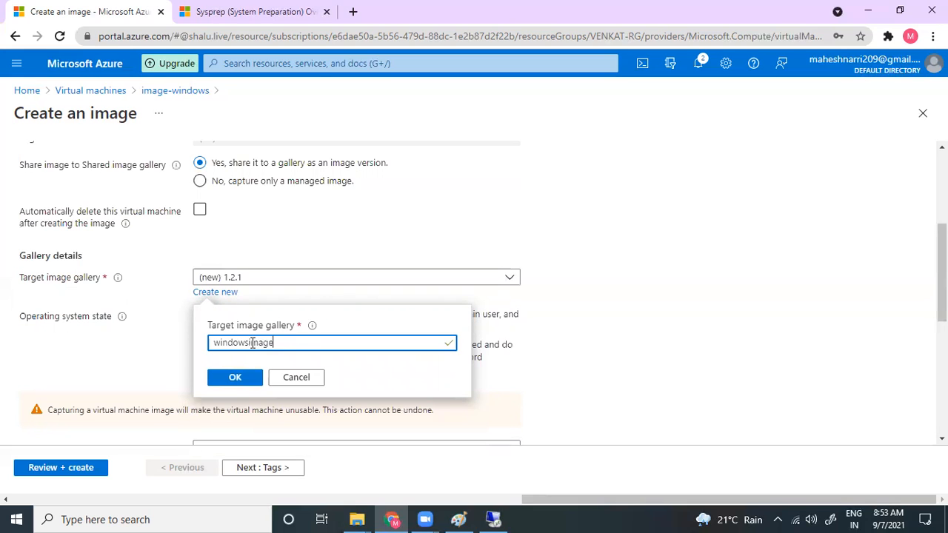
click(245, 380)
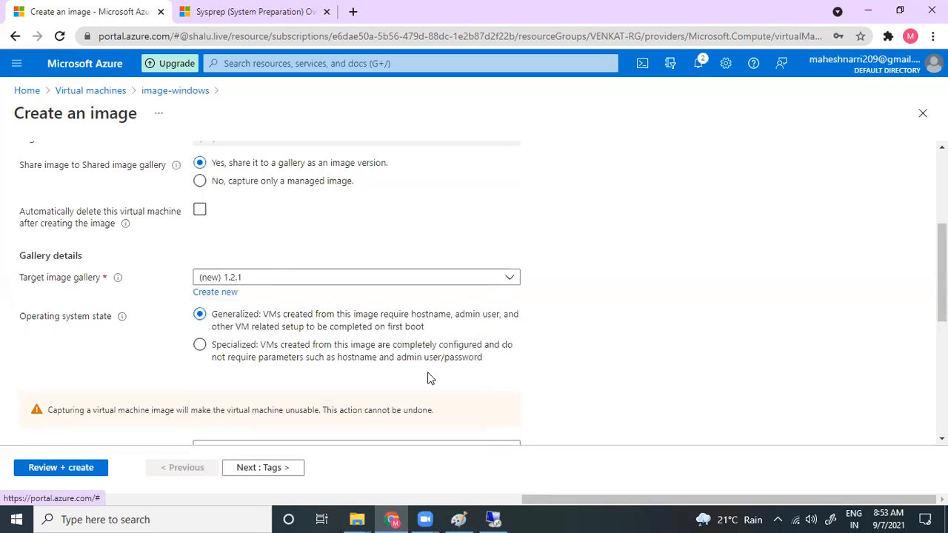
Create the target image definition windows-latest again for the windowsimage gallery.
scroll(422, 378, down, 5)
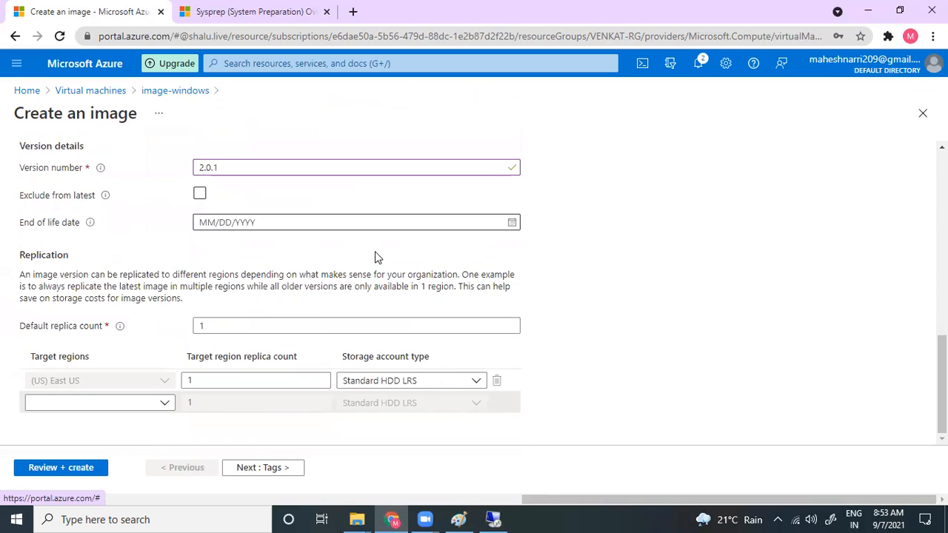
scroll(222, 299, up, 1)
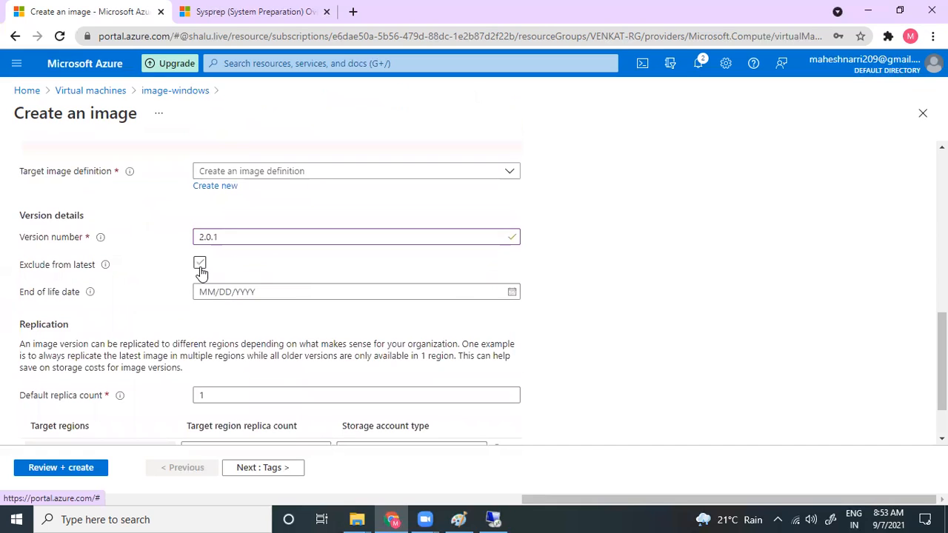
click(220, 268)
scroll(295, 395, down, 2)
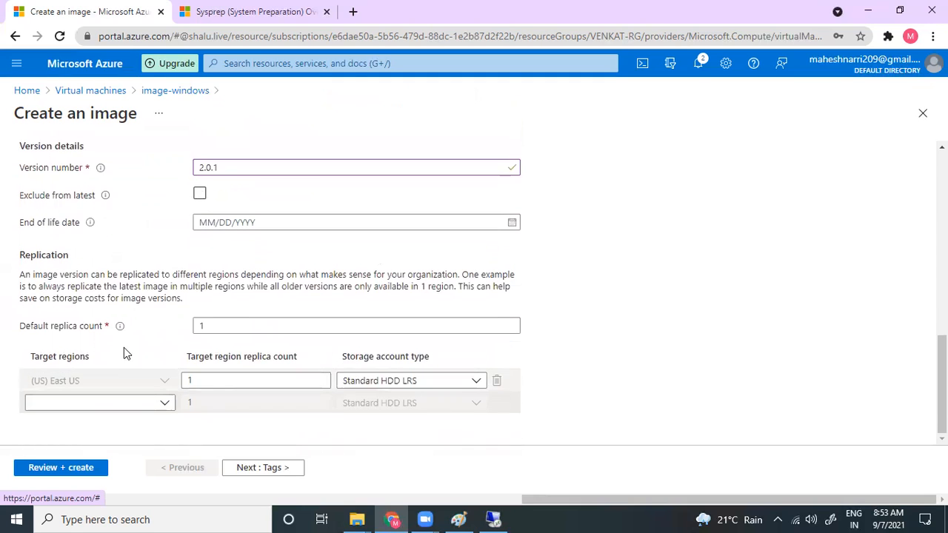
click(216, 326)
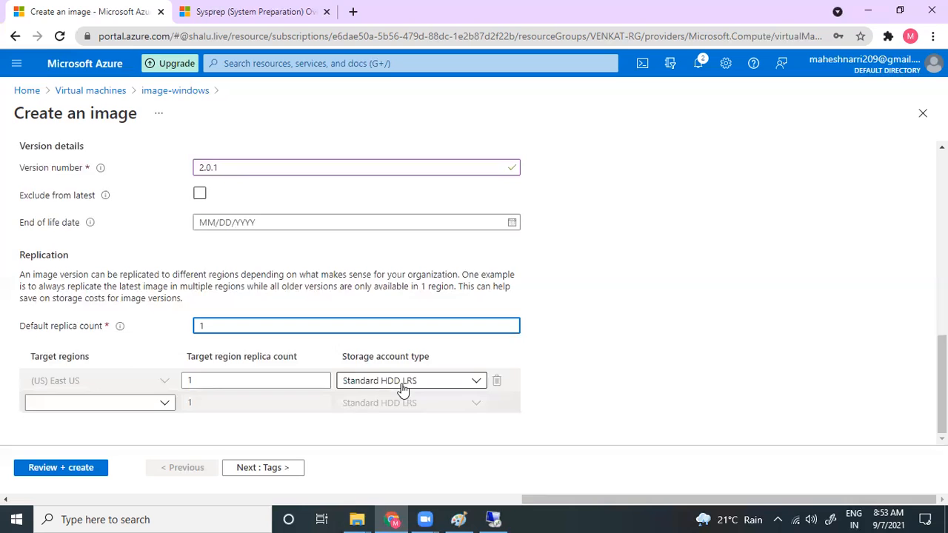
scroll(401, 391, up, 3)
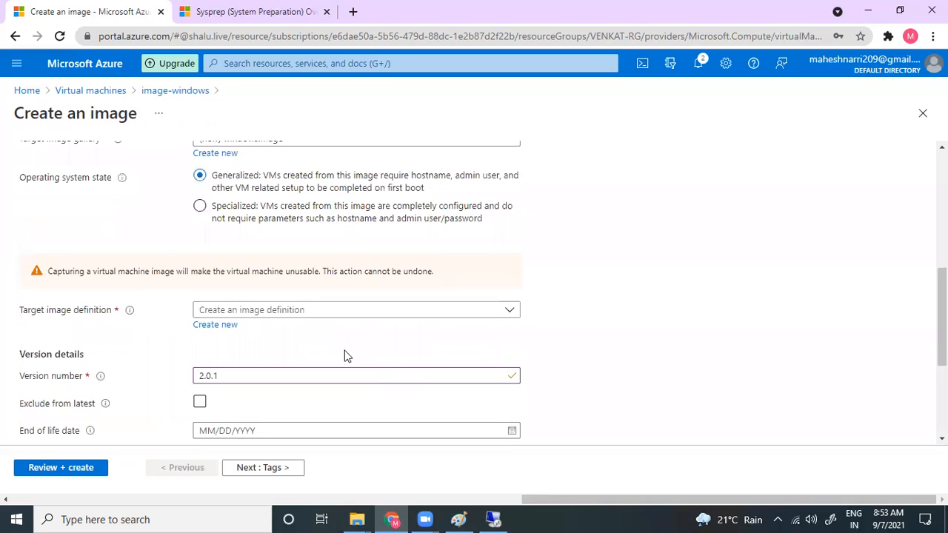
click(225, 326)
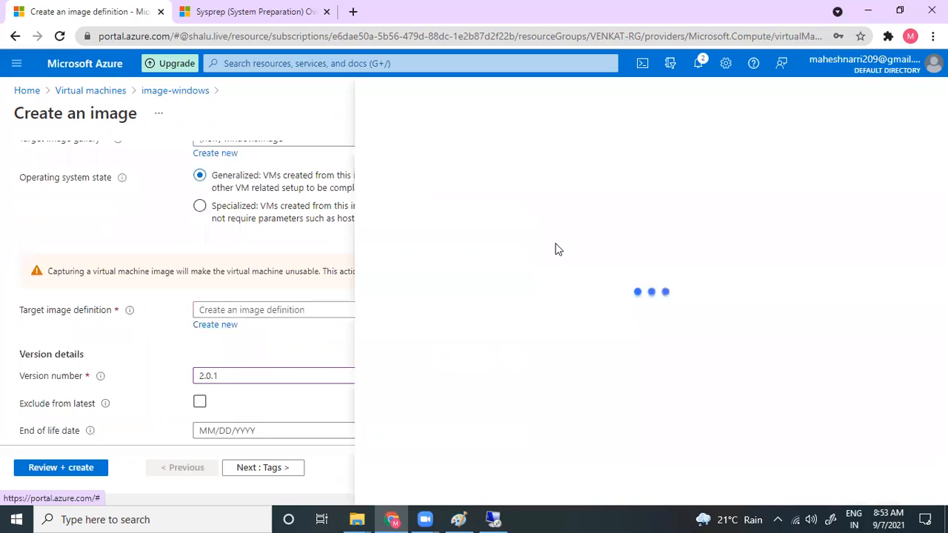
click(419, 482)
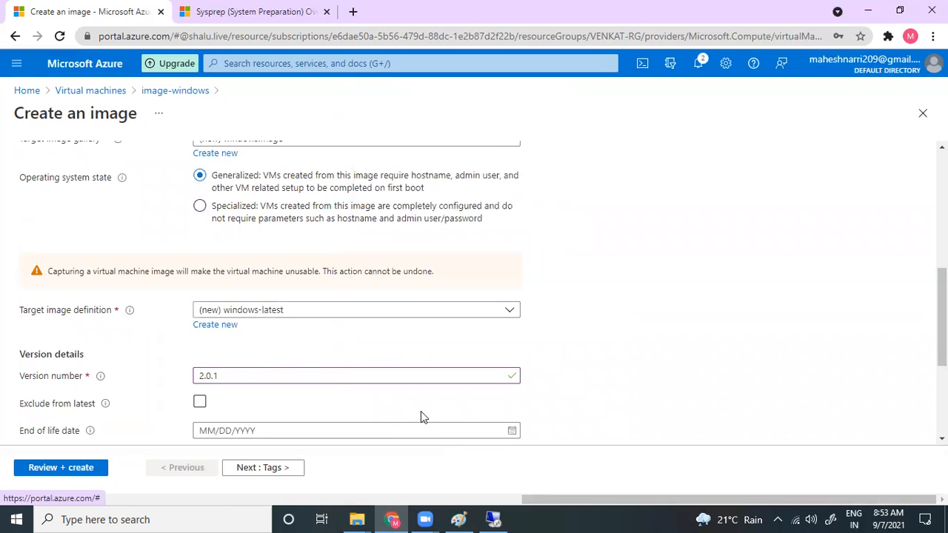
scroll(420, 413, down, 3)
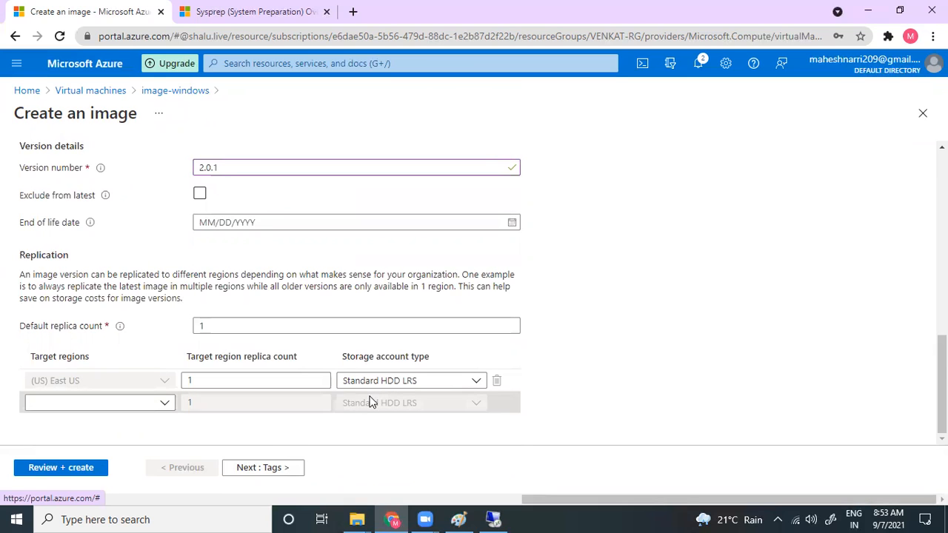
Check the sharing, gallery, operating system state, version and replication settings of the image before creating it.
scroll(371, 399, up, 3)
scroll(319, 284, up, 2)
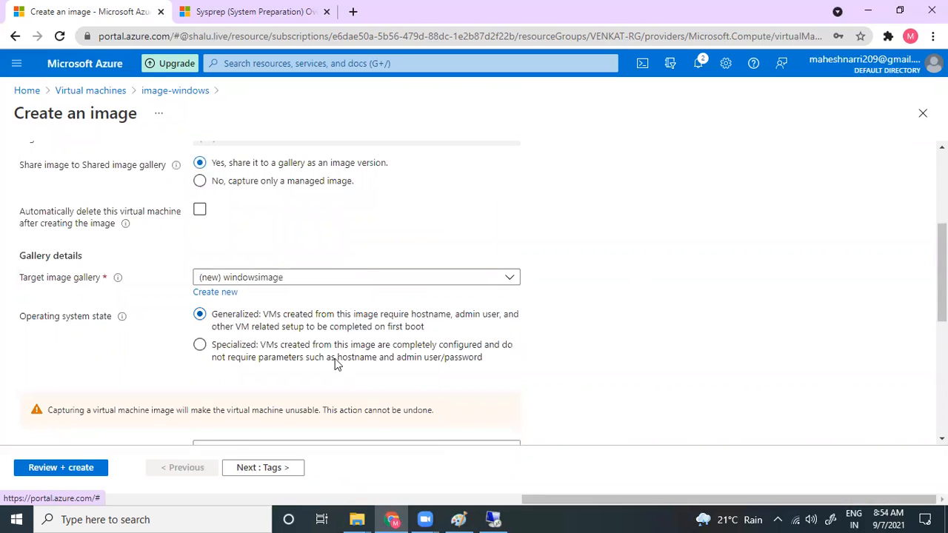
scroll(348, 400, up, 1)
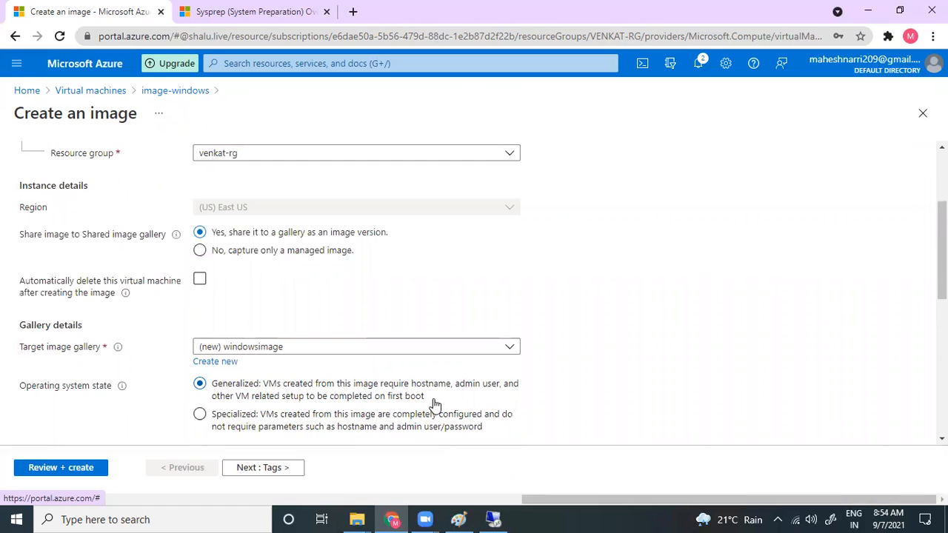
scroll(435, 405, down, 1)
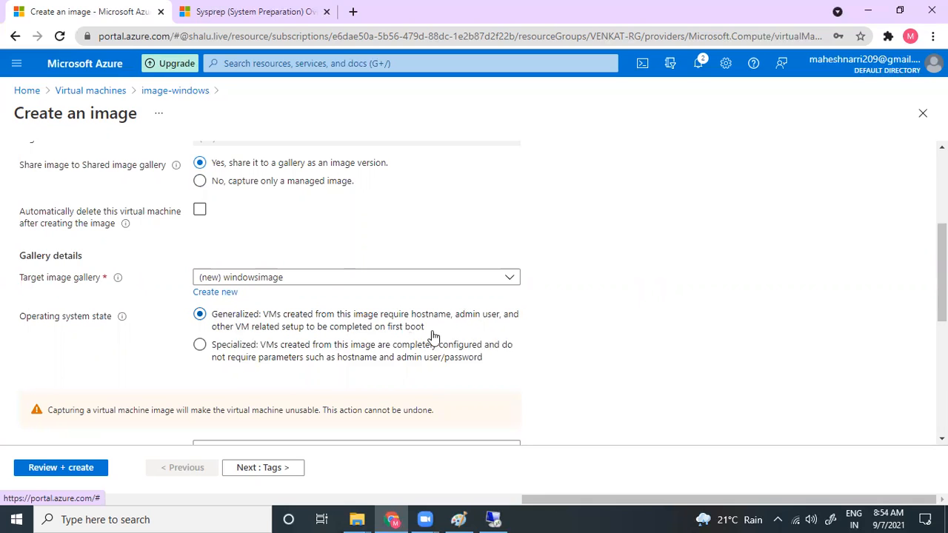
click(455, 363)
scroll(455, 362, down, 2)
scroll(455, 358, down, 2)
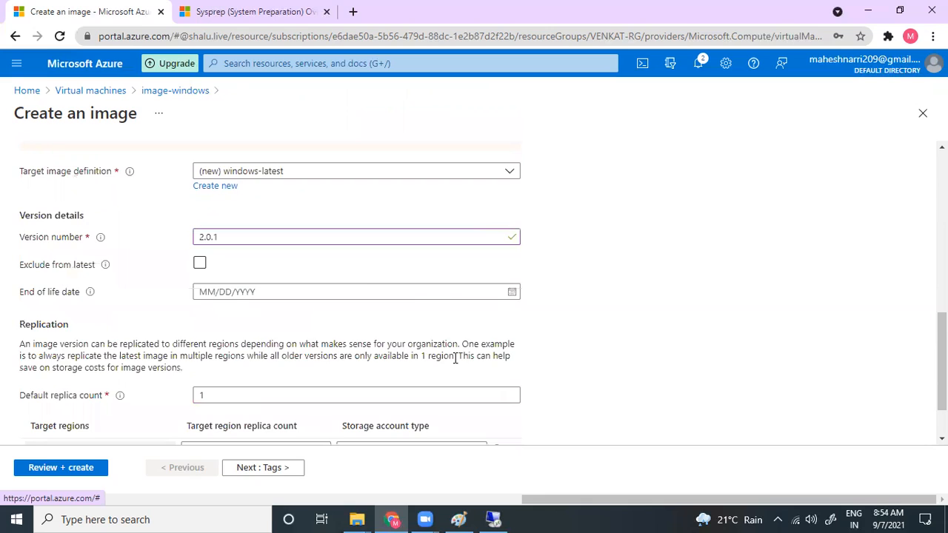
scroll(456, 359, down, 1)
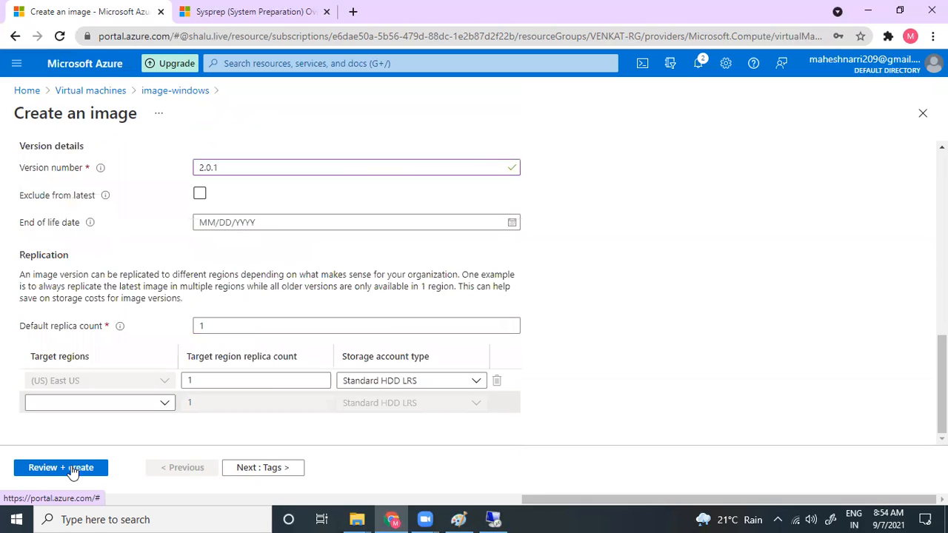
Validate the image configuration, check the summary, and create the image.
click(97, 469)
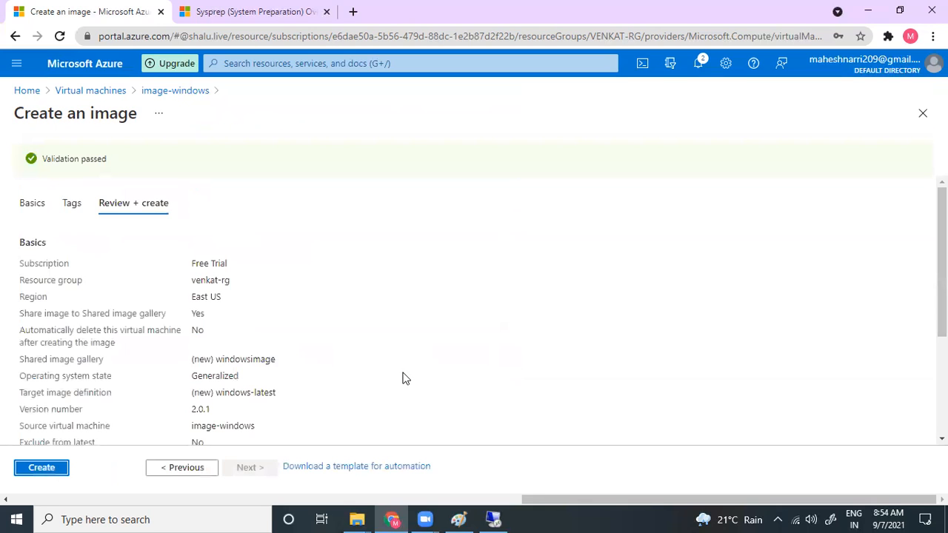
scroll(403, 380, down, 3)
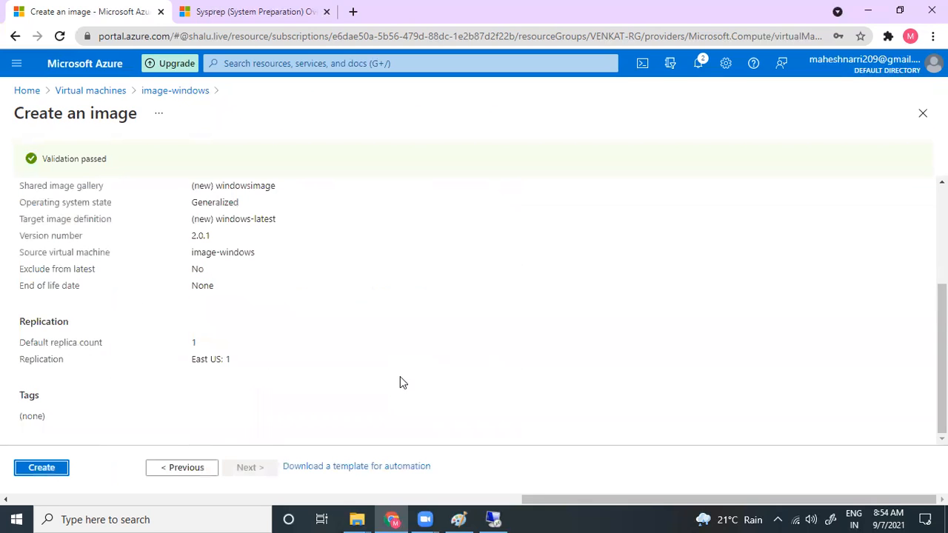
click(45, 470)
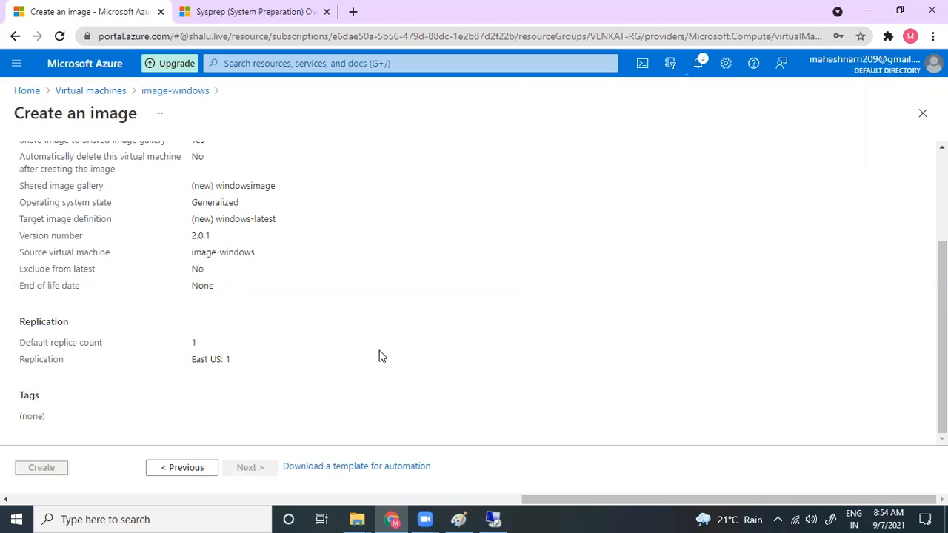
scroll(343, 354, up, 2)
scroll(344, 357, down, 2)
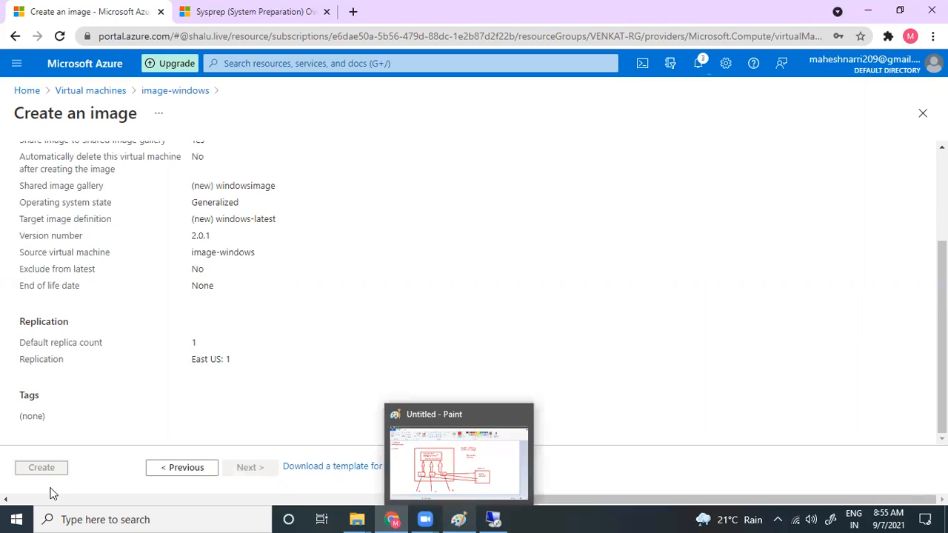
key(super+r)
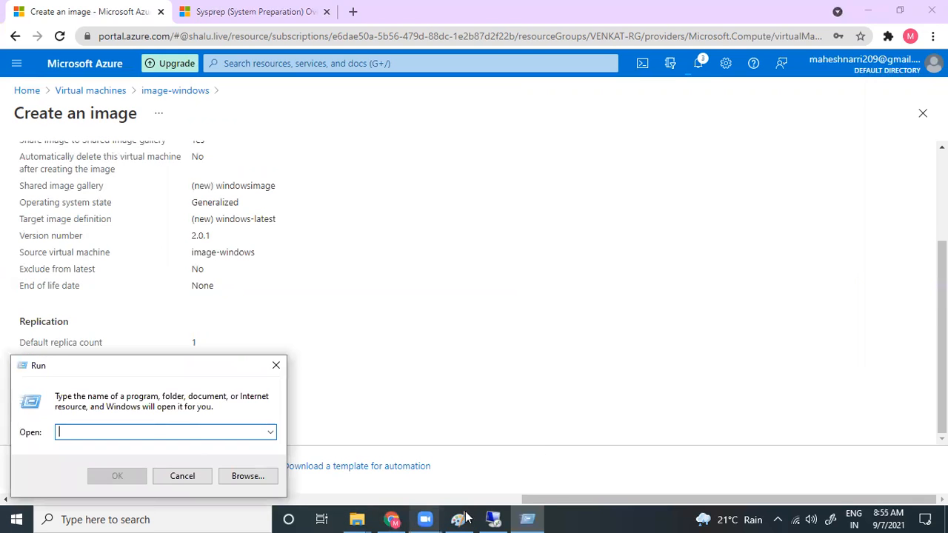
key(Escape)
key(alt+Tab)
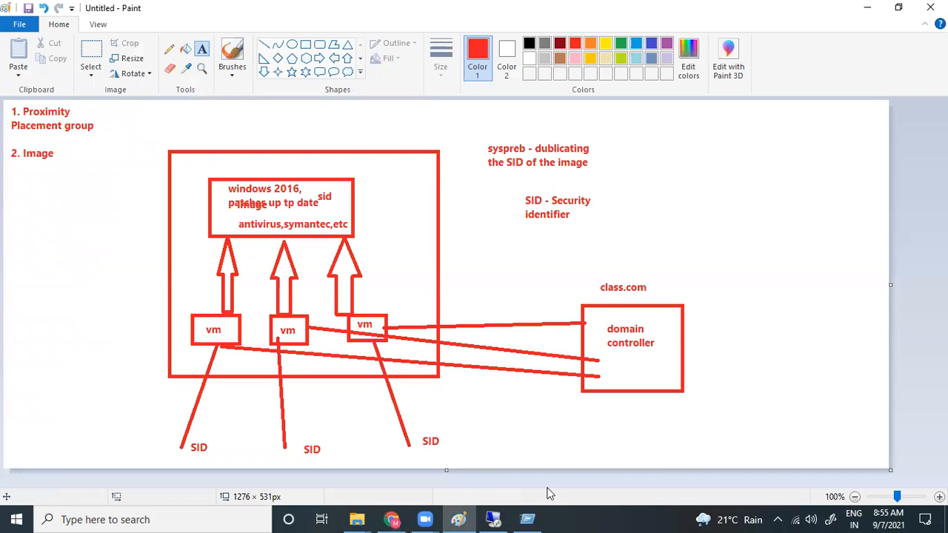
click(461, 512)
Open a second Paint window with a blank canvas.
key(super+x)
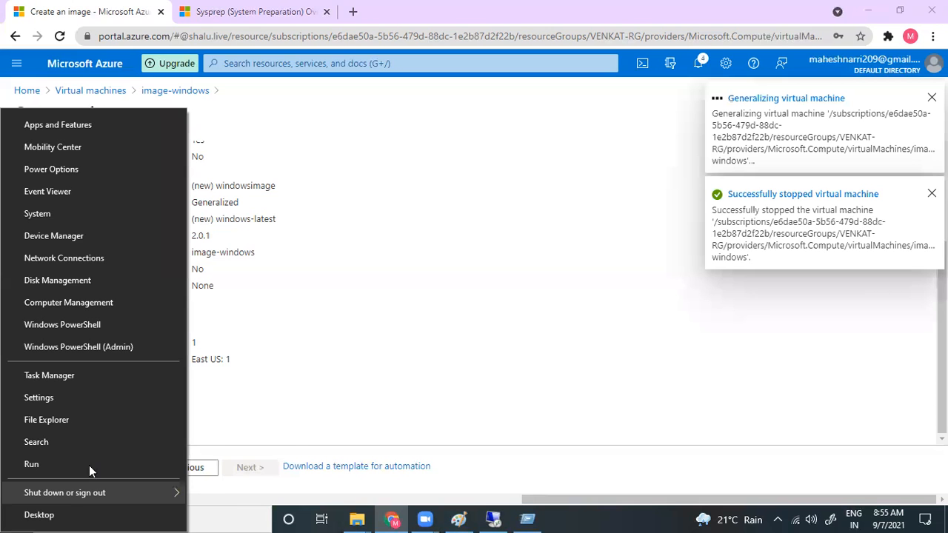
key(r)
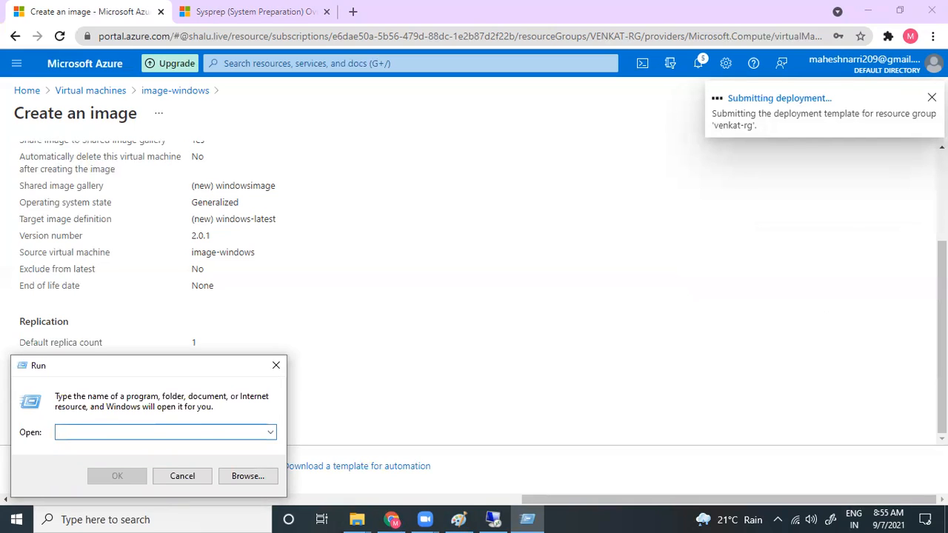
text(msp)
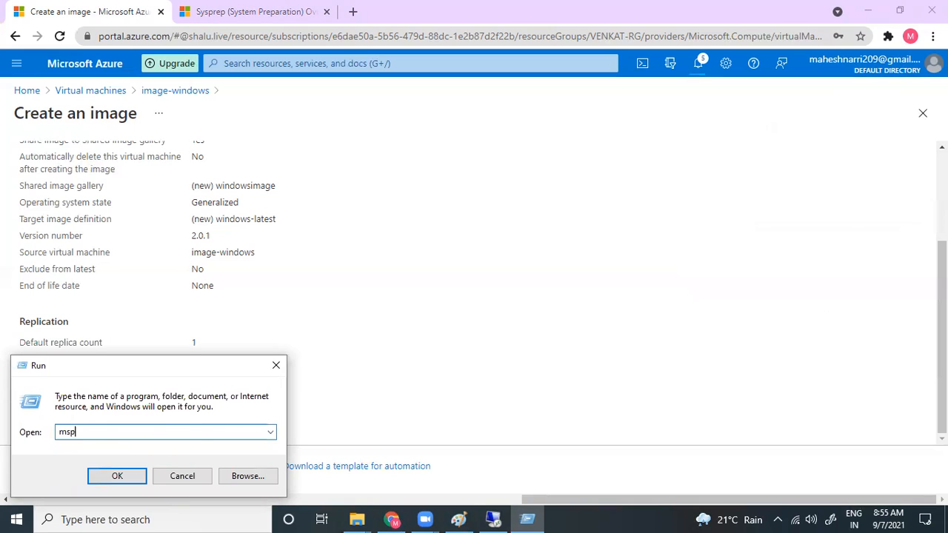
key(Return)
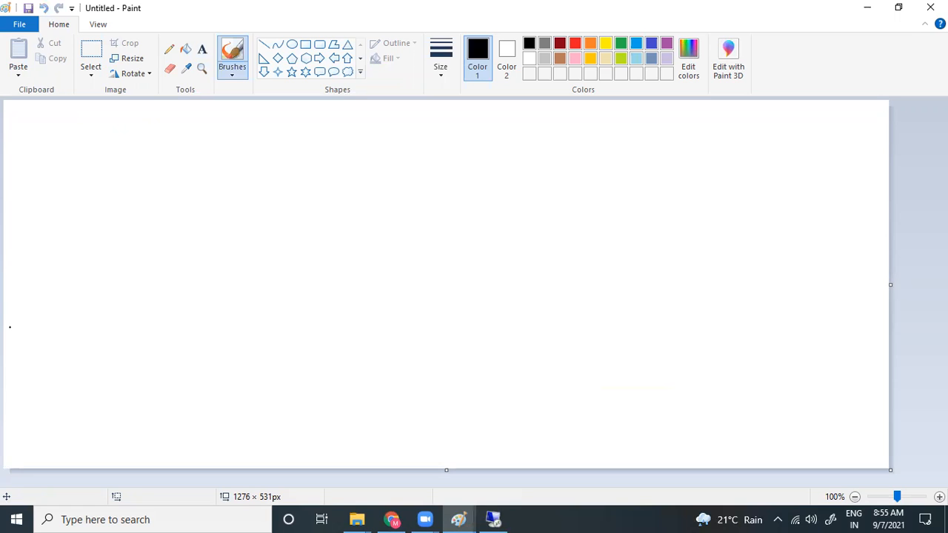
click(32, 125)
text(ppg)
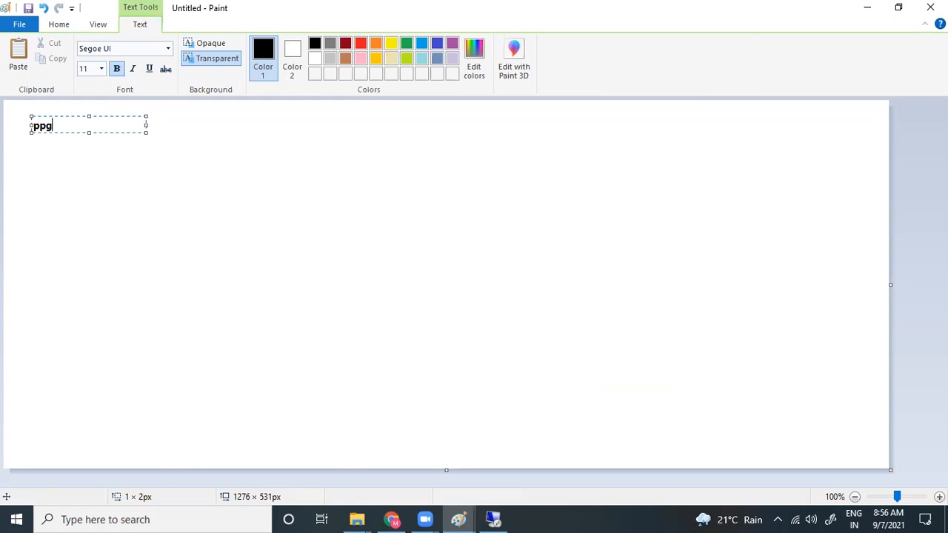
key(ctrl+a)
key(BackSpace)
click(42, 121)
text(PP)
key(BackSpace)
key(BackSpace)
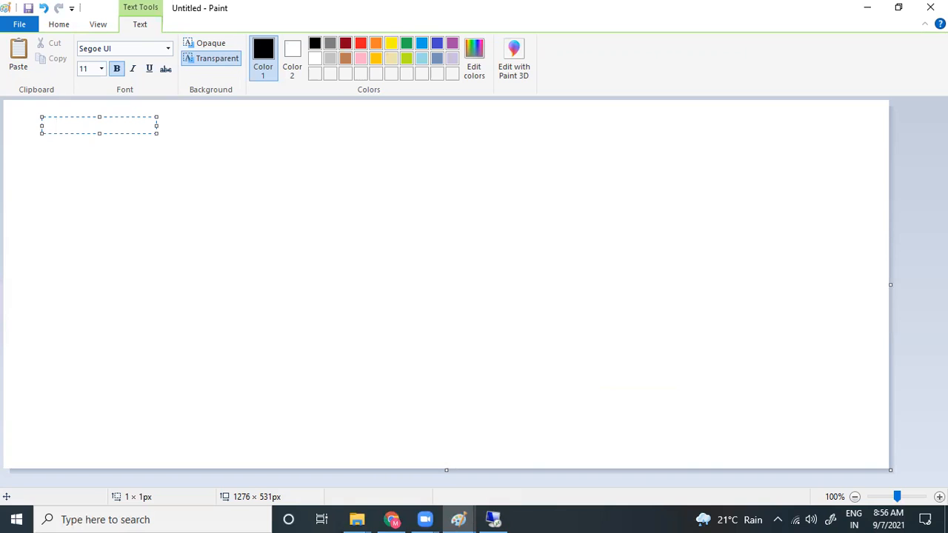
Write the heading "PPG - proximity placement group" in red at the canvas's upper-left corner.
click(360, 43)
click(42, 144)
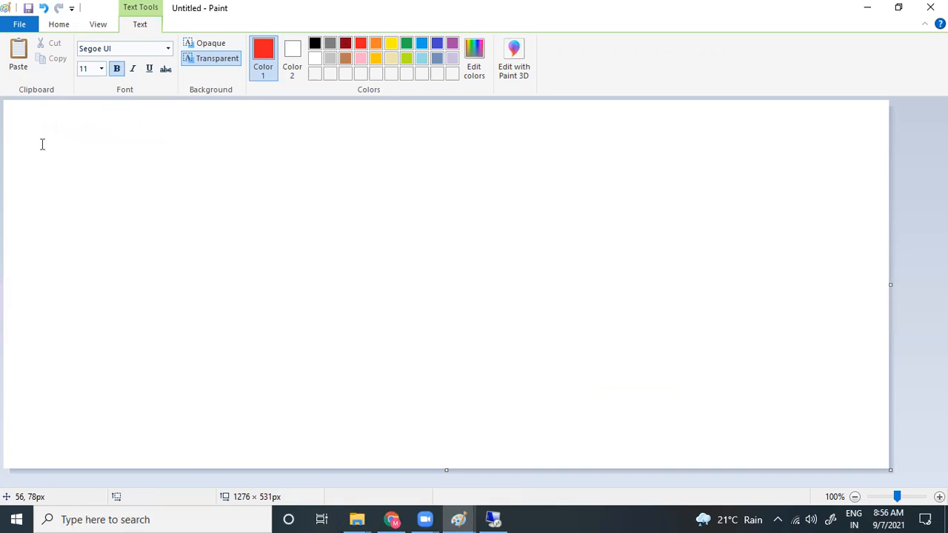
click(17, 117)
text(PPG - pro)
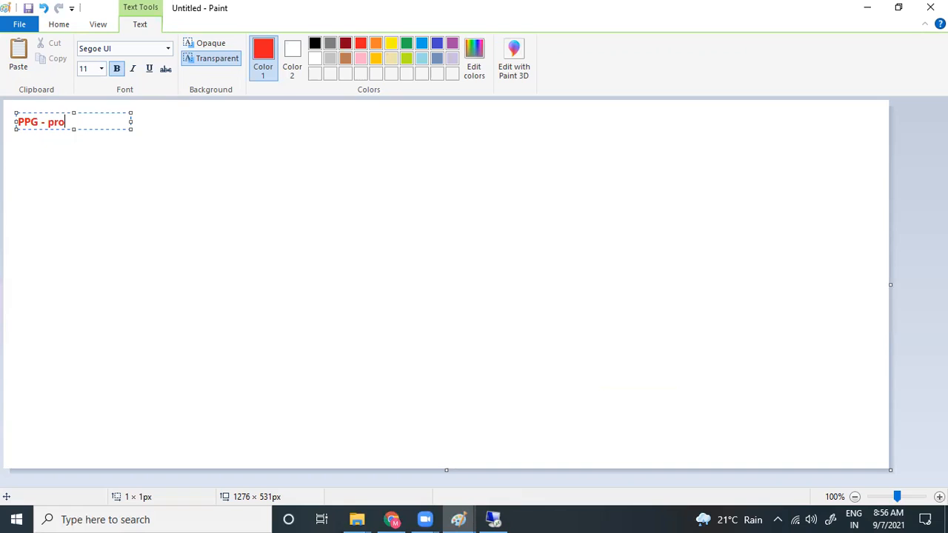
text(xim)
key(BackSpace)
text(mity placement )
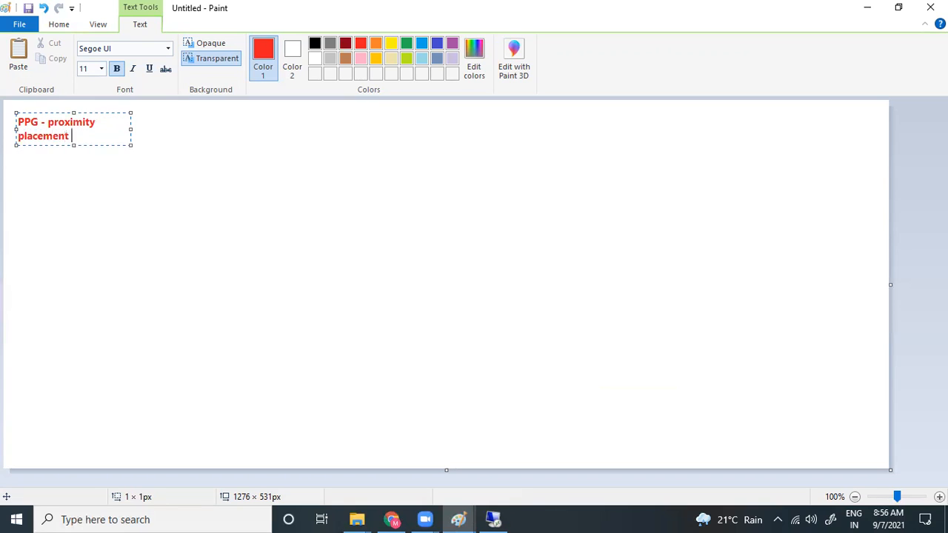
text(group)
Draw a red rectangle about 580 × 361 px on the canvas's right half, with a smaller rectangle nested inside it.
click(59, 27)
click(305, 44)
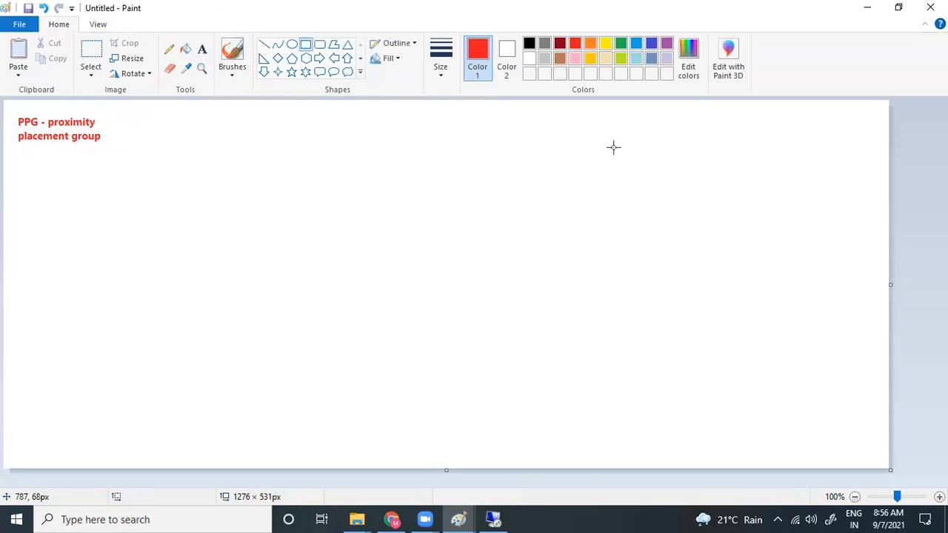
drag(421, 126, 823, 376)
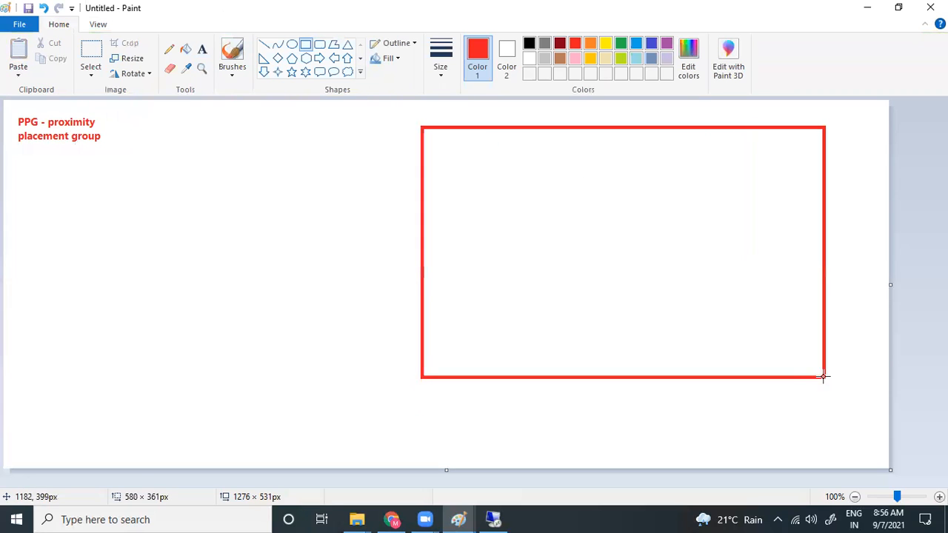
click(306, 300)
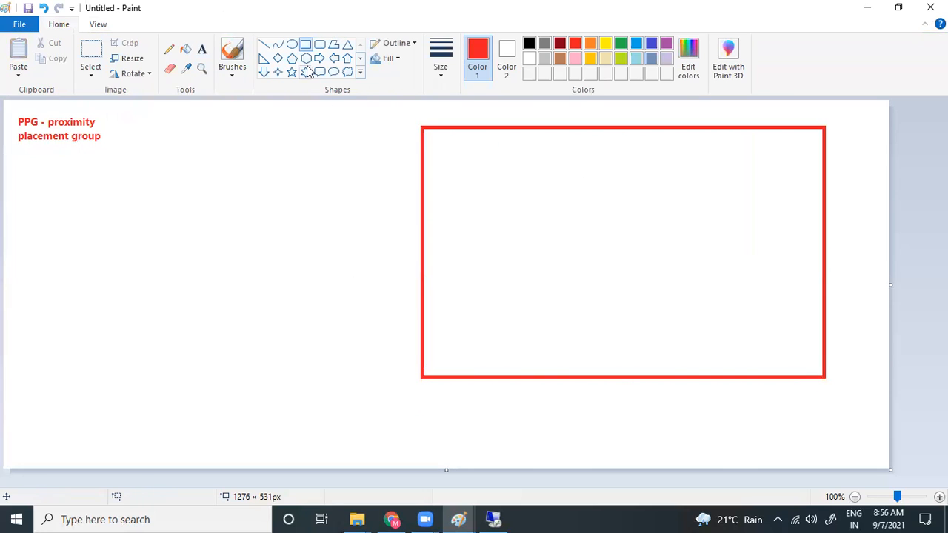
drag(460, 149, 794, 347)
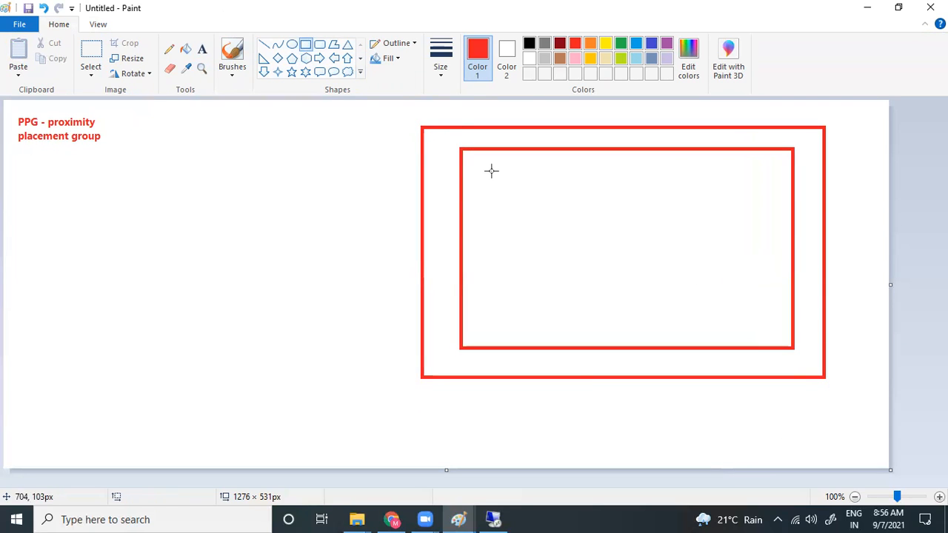
Draw three tall rectangles side by side within the nested rectangle, each about 85 × 216 px.
drag(486, 167, 544, 325)
drag(581, 172, 642, 322)
drag(687, 173, 746, 323)
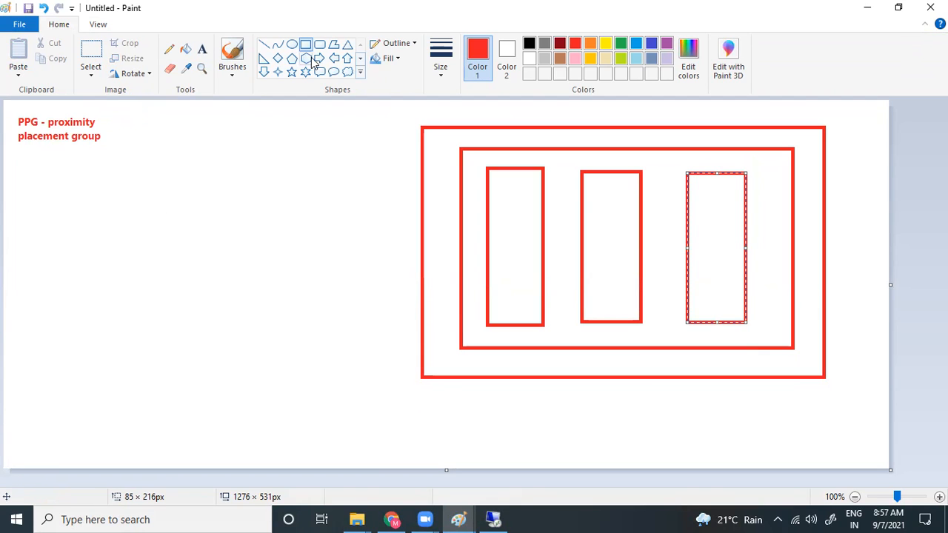
Draw two wide rectangles one above the other on the canvas's left half, the lower about 239 × 64 px.
drag(125, 221, 292, 269)
click(202, 49)
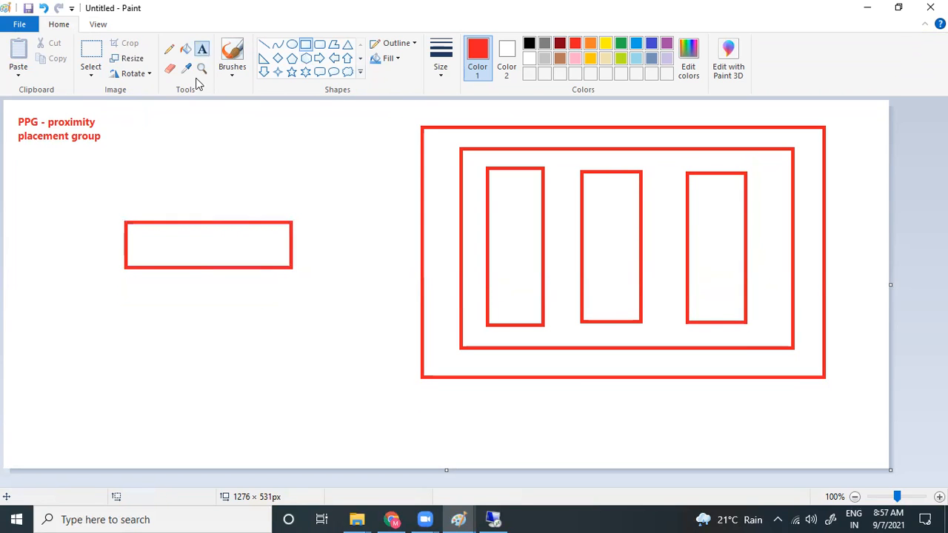
click(139, 202)
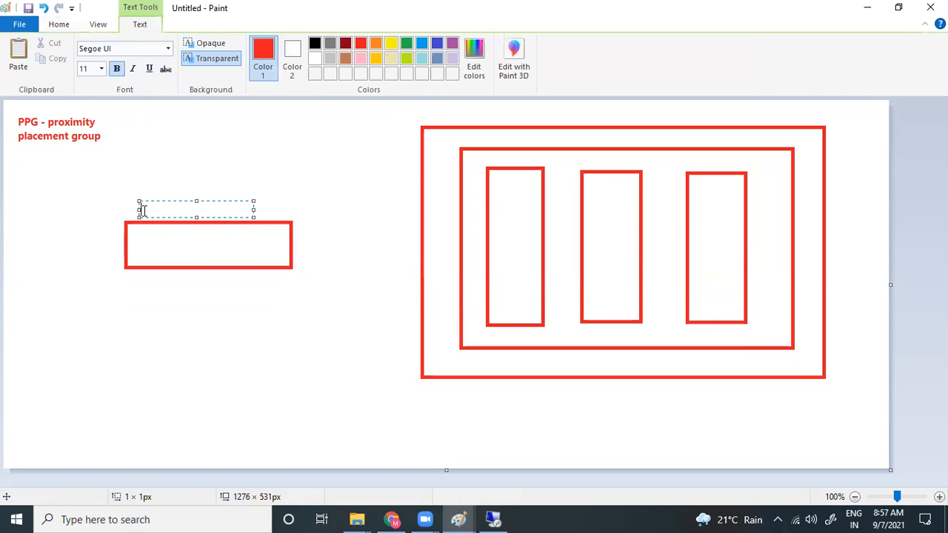
click(144, 249)
click(144, 249)
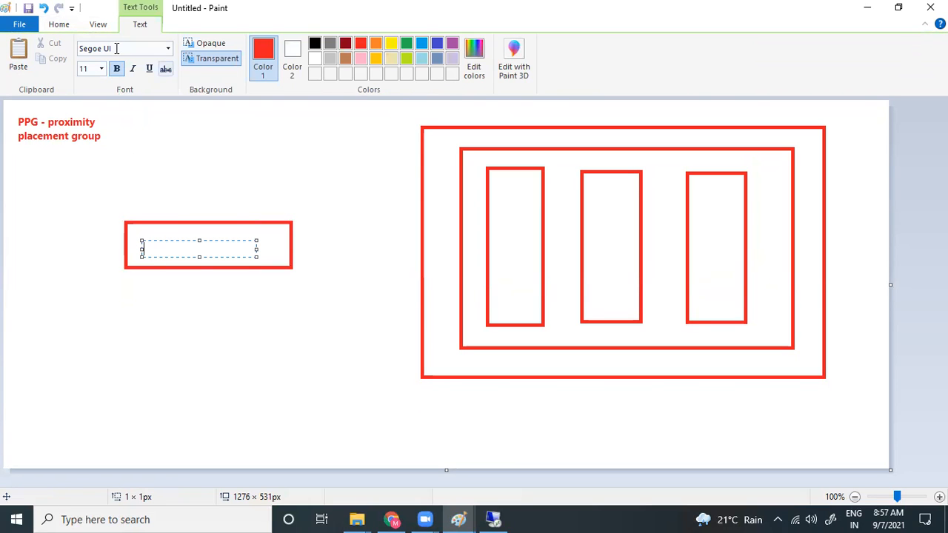
click(58, 24)
click(305, 44)
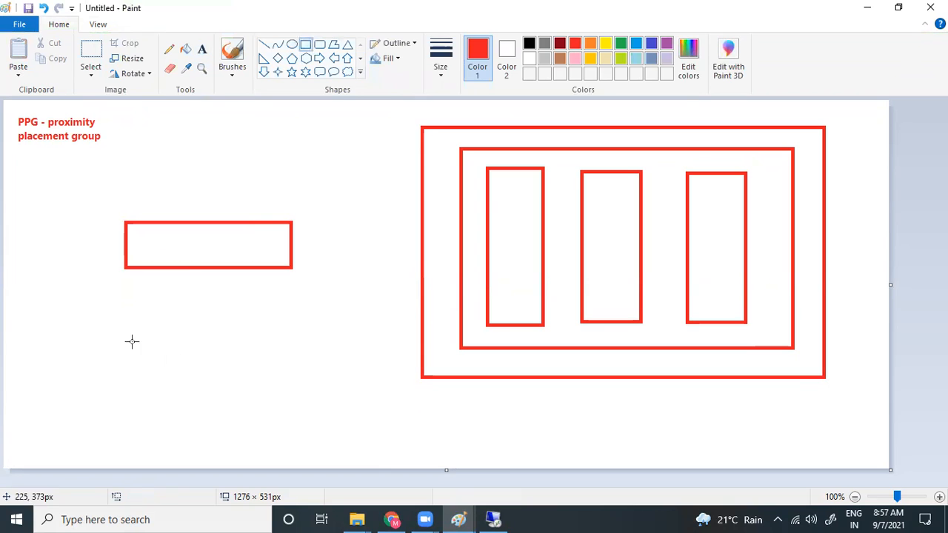
mouse_move(128, 312)
mouse_down()
mouse_move(294, 370)
mouse_move(294, 357)
mouse_up()
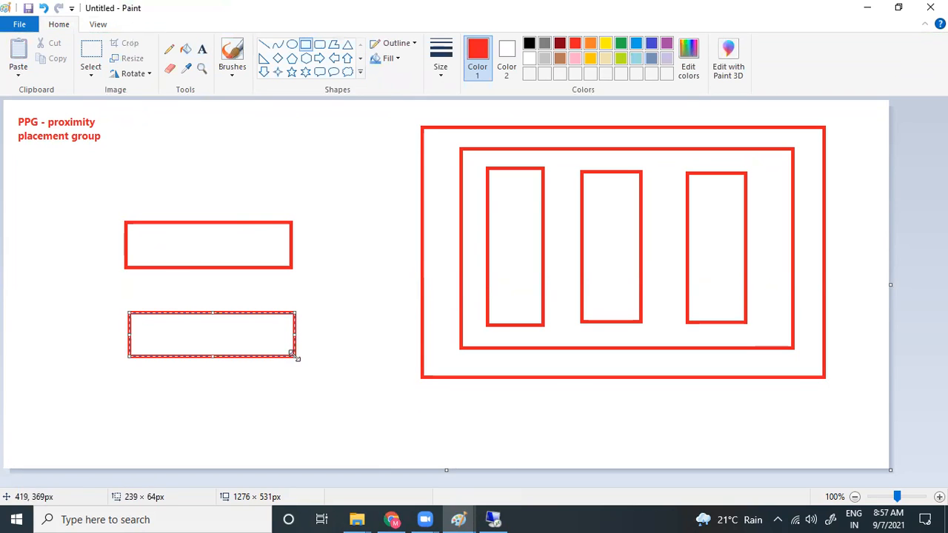
Label the upper wide rectangle "Windows -vm1" and the lower one "windows-vm2".
click(200, 49)
click(157, 243)
text(Windows -v)
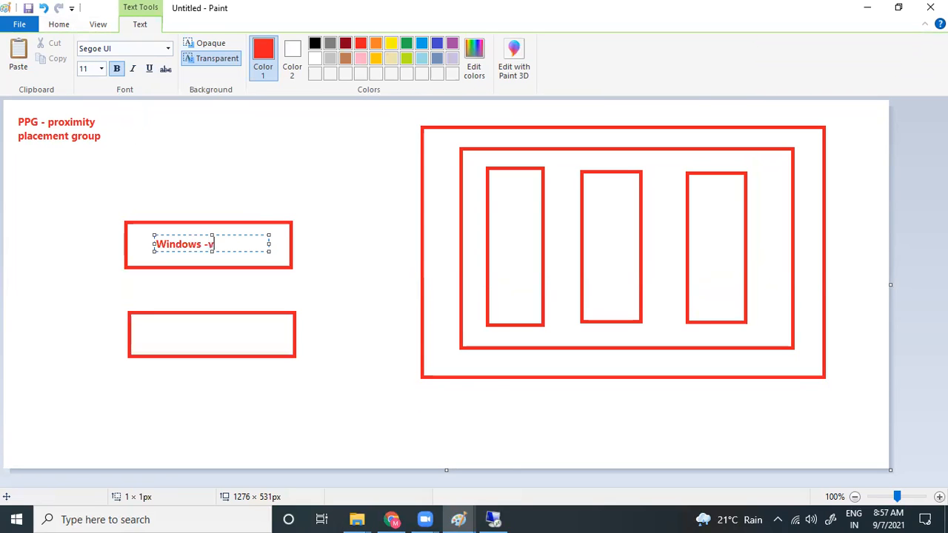
text(m1)
click(166, 348)
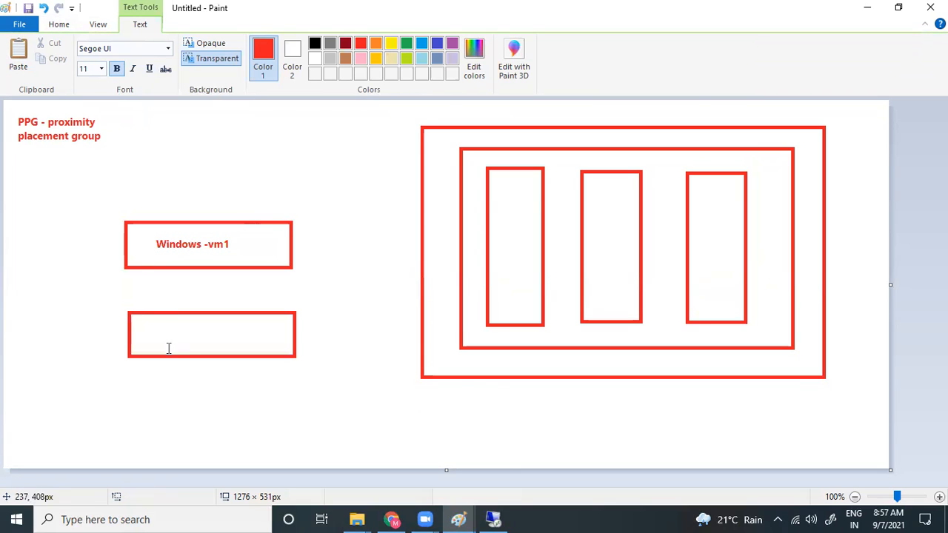
click(150, 335)
text(windows )
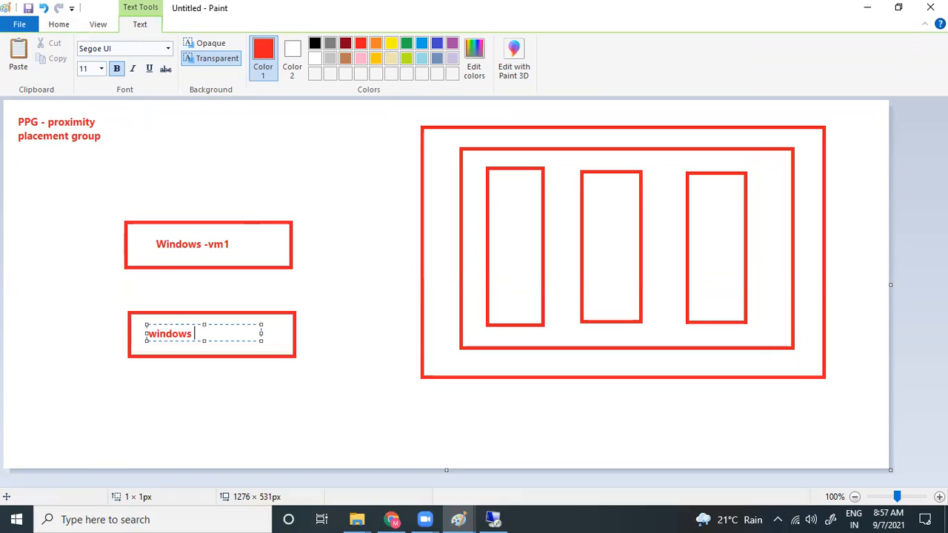
text(-vm2)
click(203, 407)
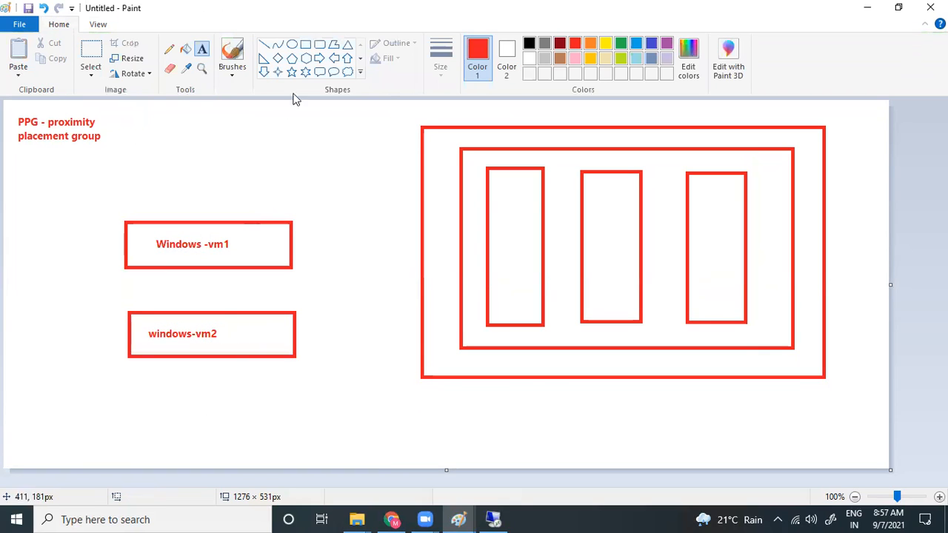
Enclose both virtual machine rectangles in one larger rectangle and label it "amazon.com" above its upper edge.
click(305, 45)
mouse_move(90, 190)
mouse_down()
mouse_move(269, 209)
mouse_move(319, 389)
mouse_up()
click(202, 50)
click(117, 170)
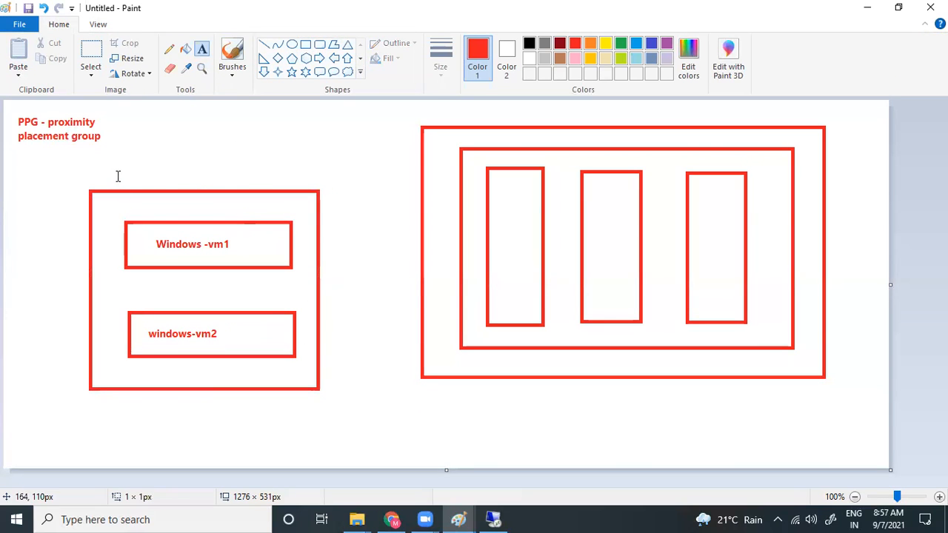
text(amazon.)
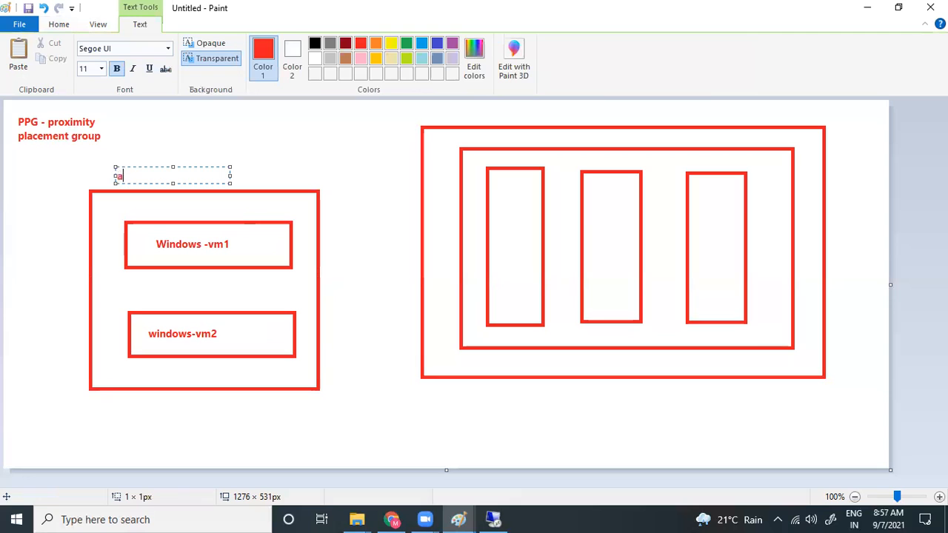
text(com)
key(BackSpace)
key(BackSpace)
text(om)
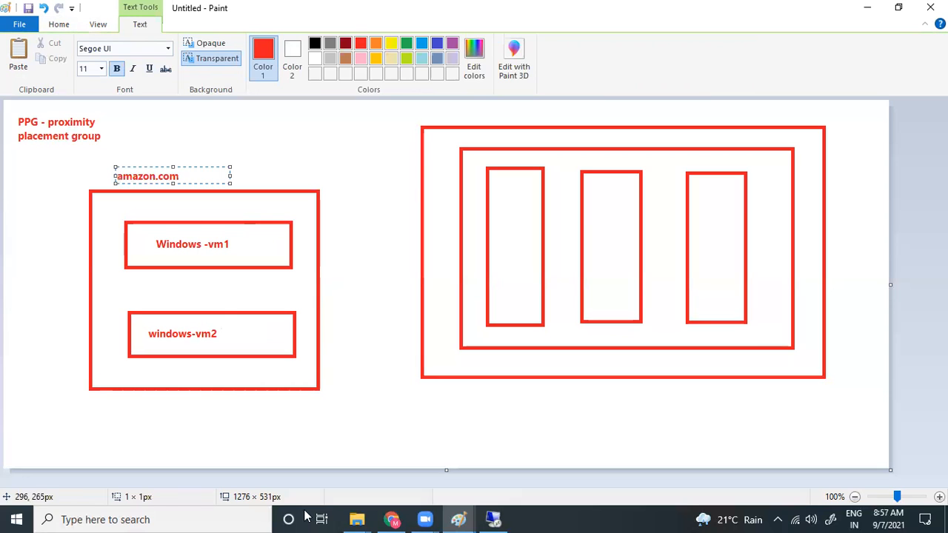
Label the large outer rectangle "region" and the rectangle nested inside it "availability zone".
click(465, 115)
click(464, 112)
text(region)
click(493, 143)
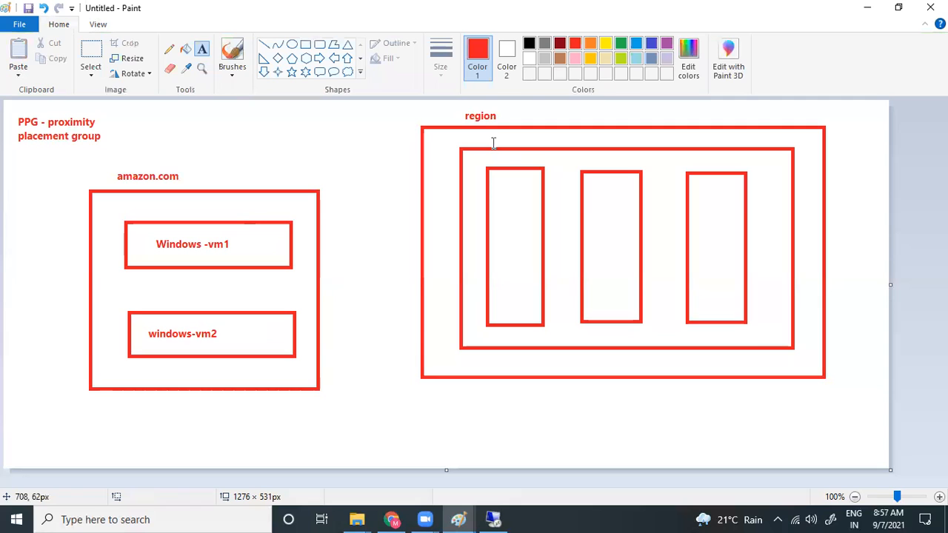
click(495, 145)
text(availability zone)
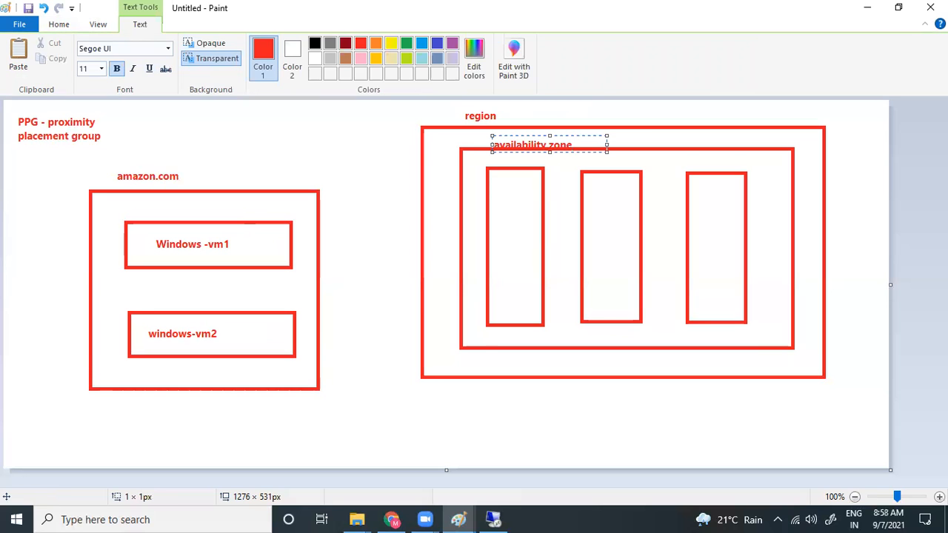
click(607, 444)
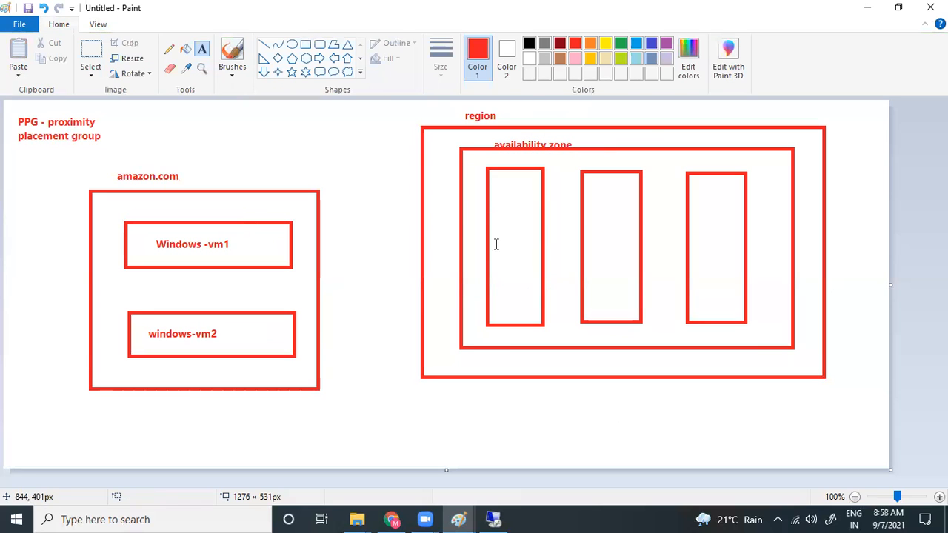
Label the three tall rectangles "Rack1", "rack2" and "rack3" from left to right, above each one.
click(490, 156)
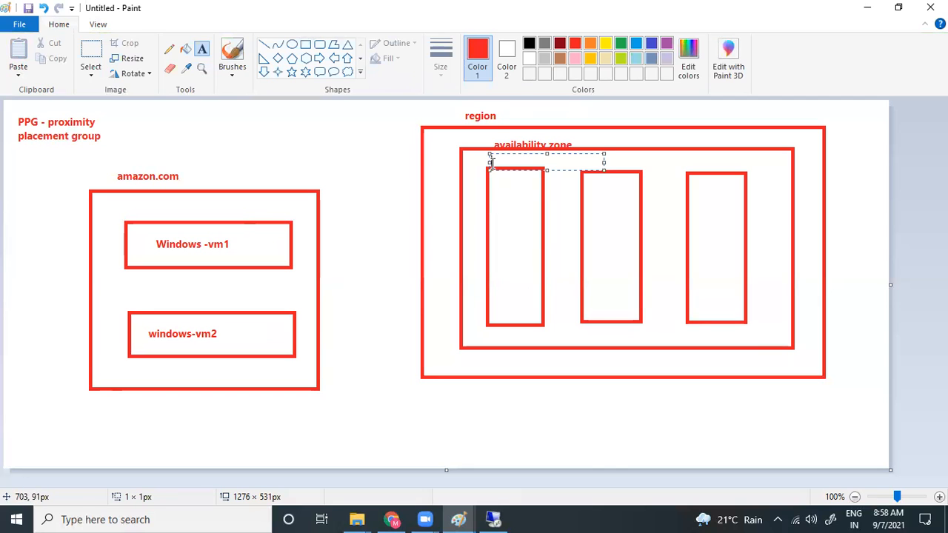
text(Rack1)
click(590, 164)
click(588, 159)
text(rack2)
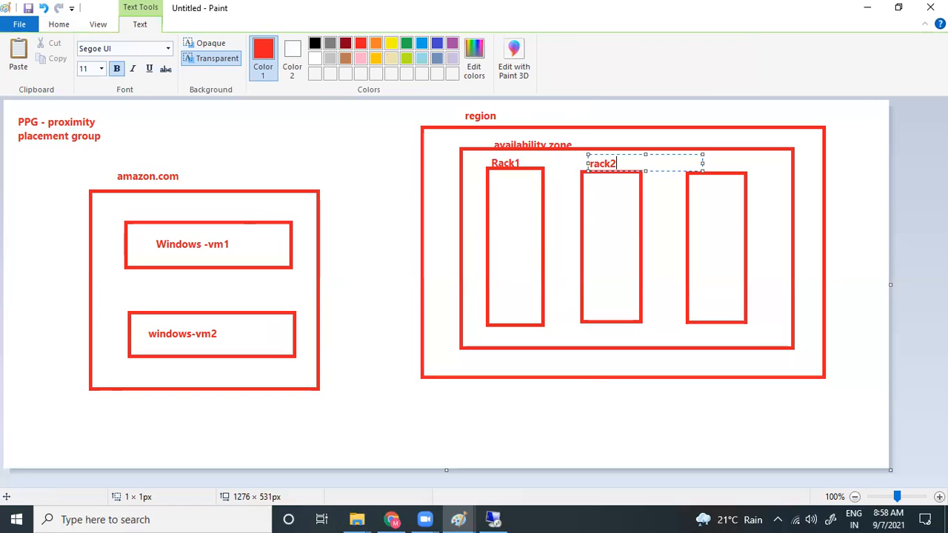
click(698, 160)
click(697, 159)
click(695, 158)
click(697, 155)
text(rack3)
click(591, 426)
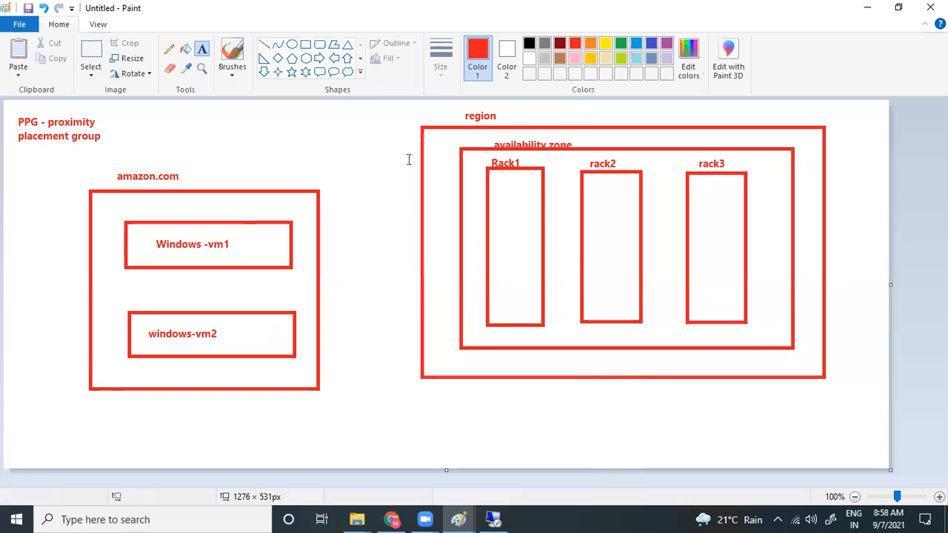
Draw two small rectangles one above the other inside each of the three racks, the last about 40 × 43 px.
click(305, 44)
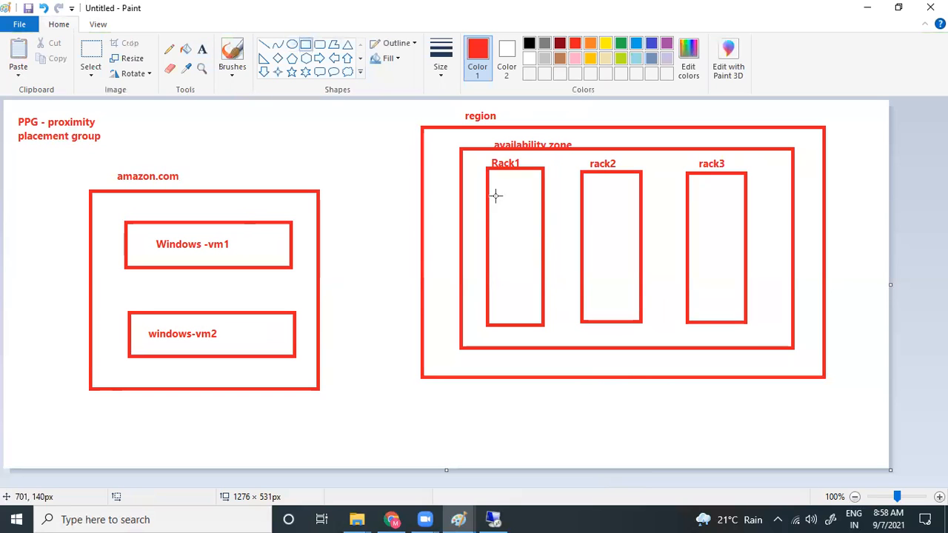
drag(493, 194, 532, 221)
mouse_move(497, 256)
mouse_down()
mouse_move(529, 292)
mouse_move(531, 285)
mouse_up()
drag(590, 189, 626, 219)
click(618, 319)
drag(586, 258, 627, 287)
drag(698, 193, 728, 219)
drag(700, 254, 728, 284)
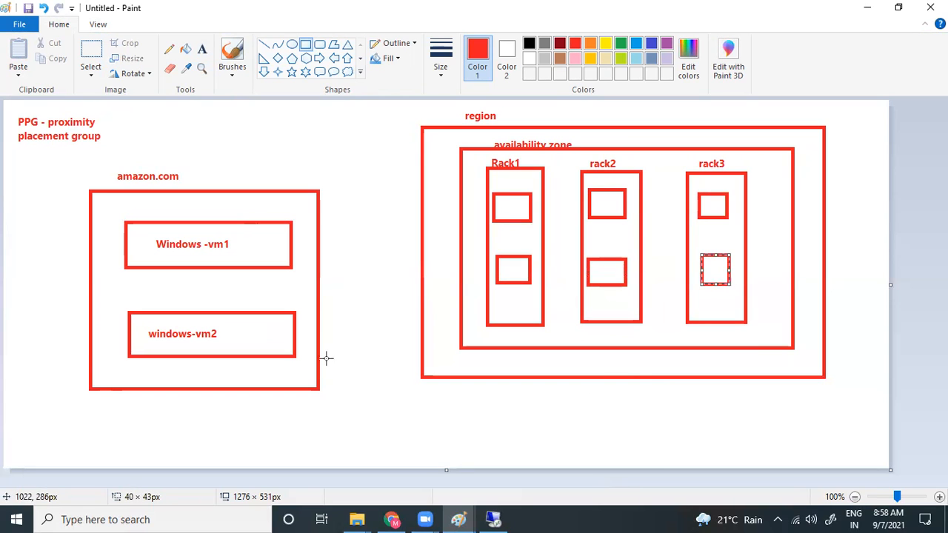
click(389, 370)
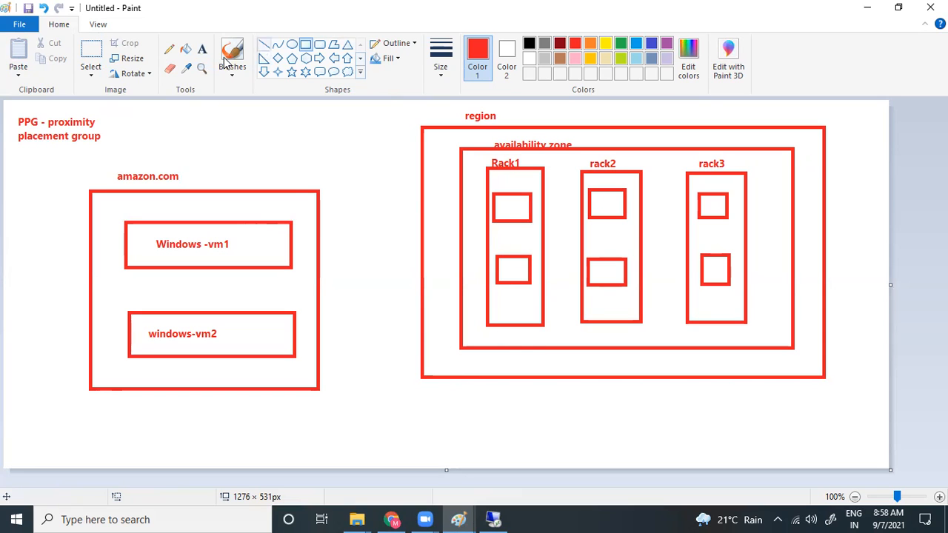
Add the label "av-set" beneath each of the three rack rectangles.
click(201, 49)
click(494, 335)
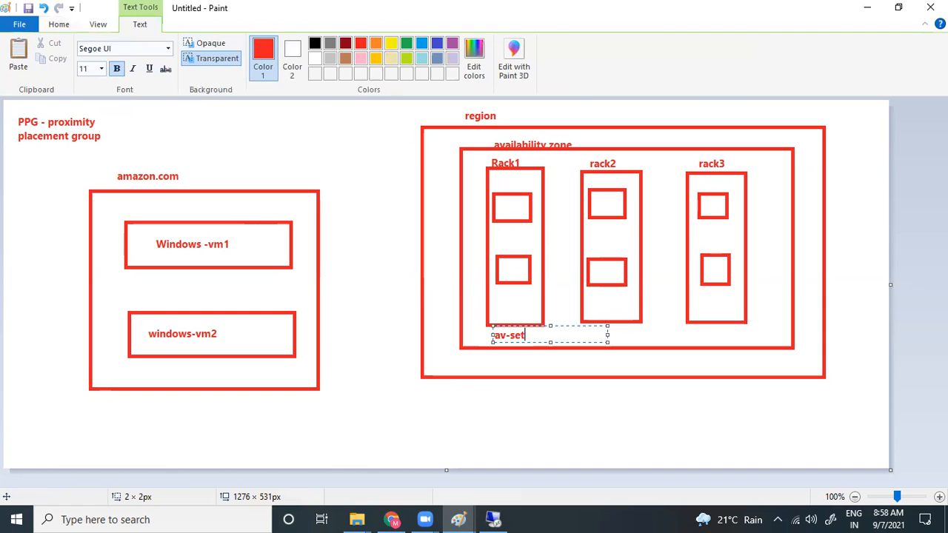
click(592, 335)
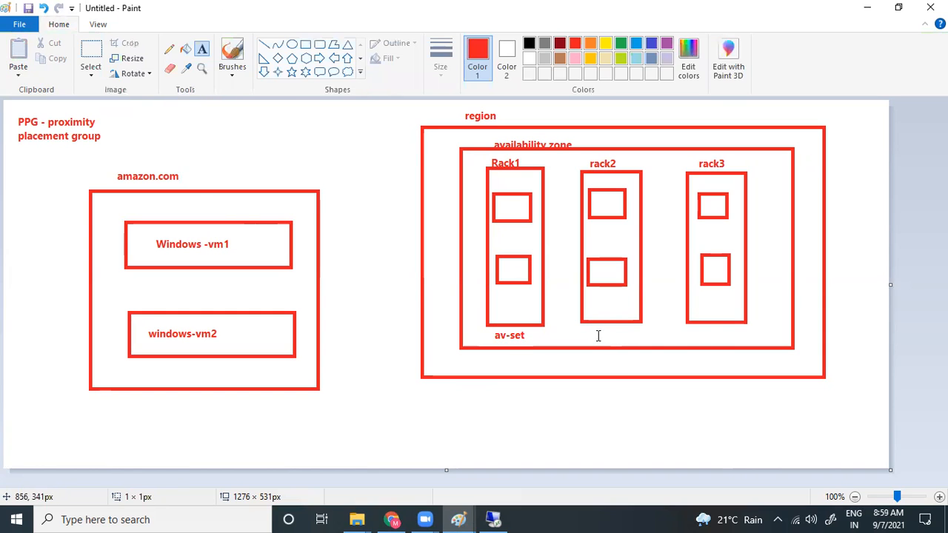
click(596, 335)
text(av-set)
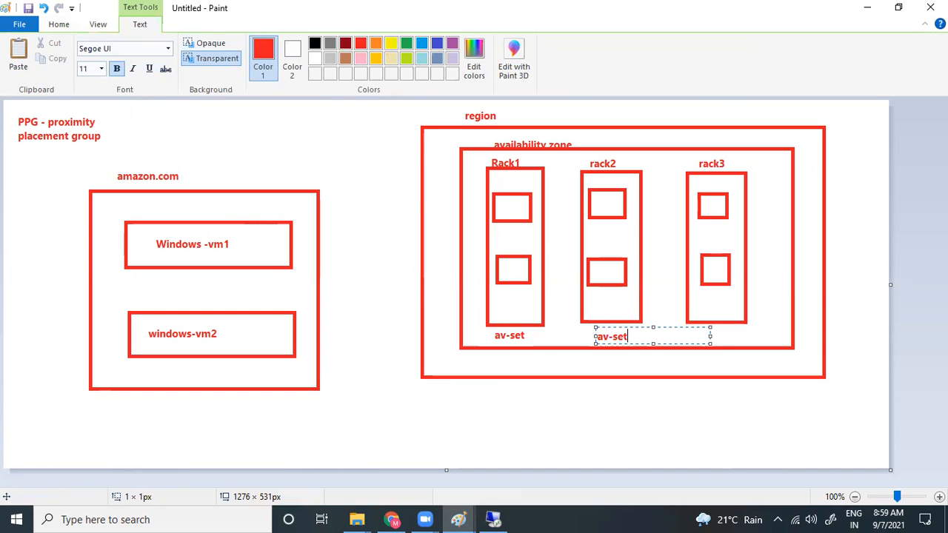
drag(619, 454, 642, 441)
click(706, 337)
click(701, 326)
text(av-set)
click(663, 427)
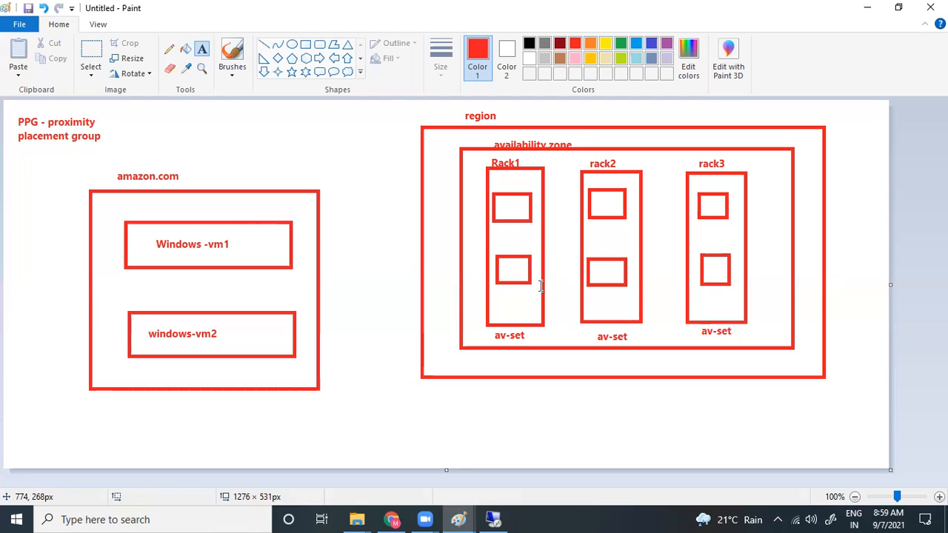
Label the two small rectangles in Rack1 "p.se 1" and "p.se2", above each one.
click(500, 181)
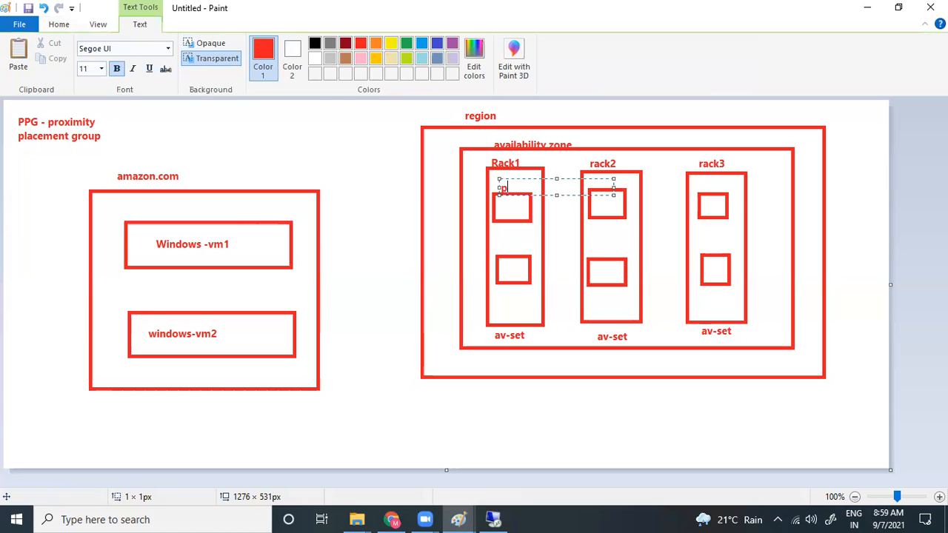
click(503, 250)
click(502, 240)
text(p.se)
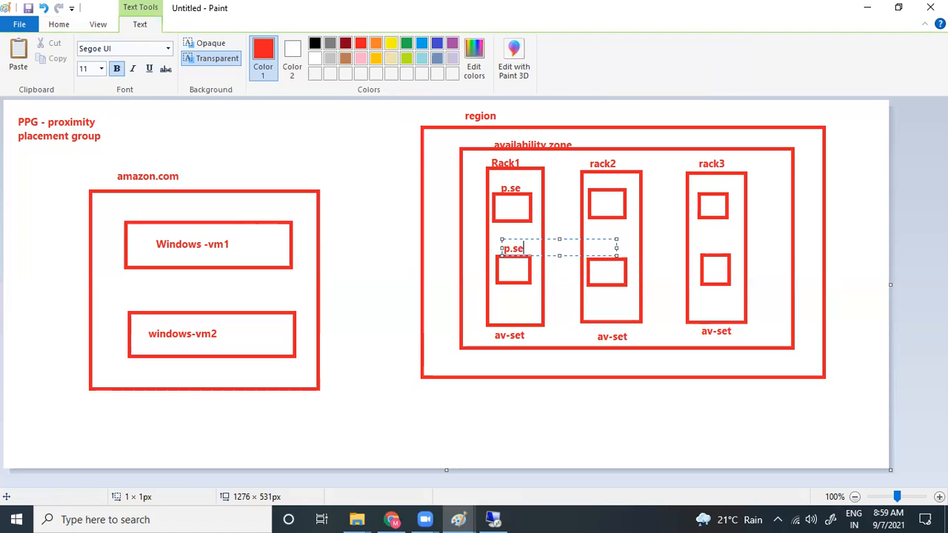
text(2)
click(519, 191)
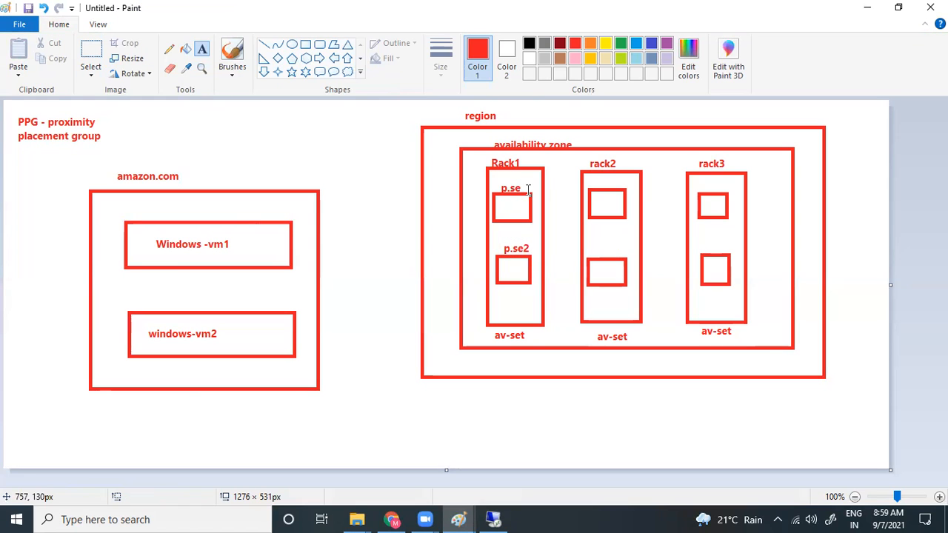
click(521, 182)
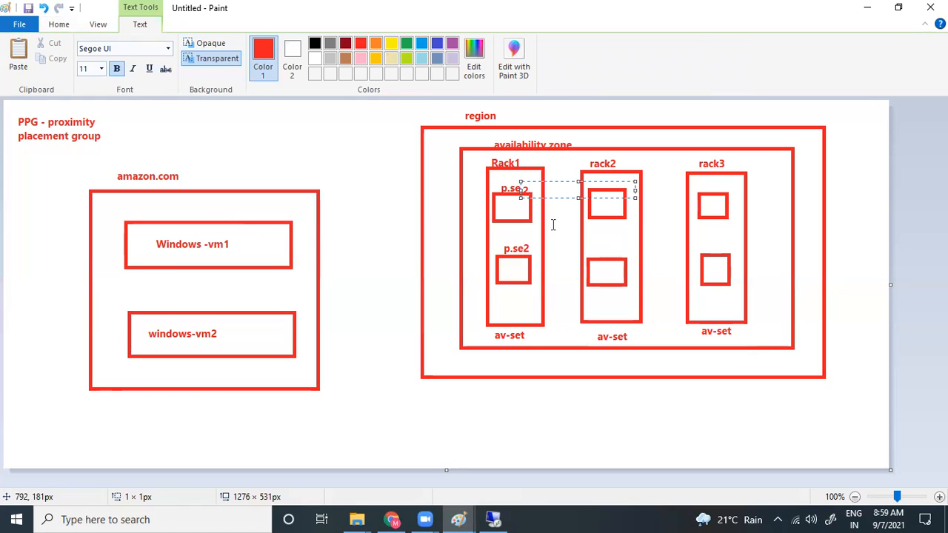
click(627, 186)
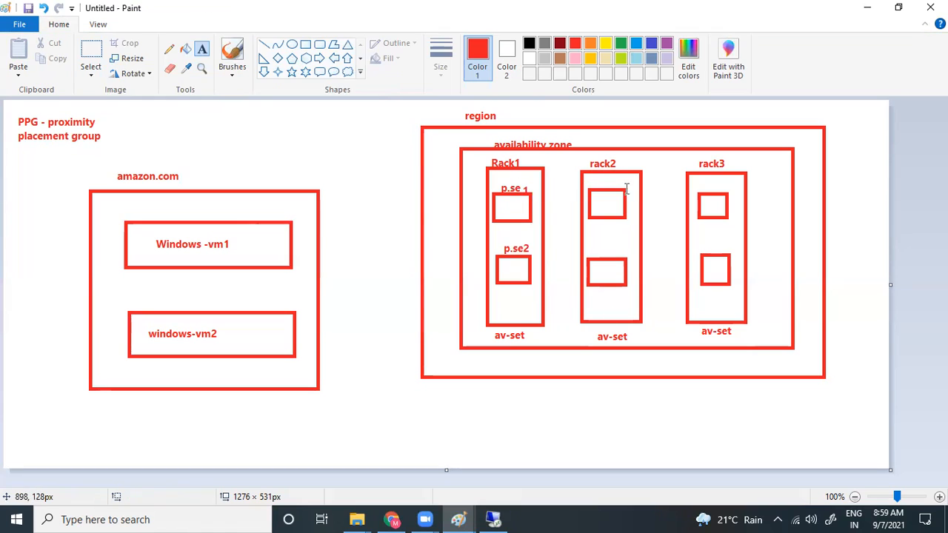
Label the two small rectangles in rack2 "p.se3" and "p.se4", above each one.
click(591, 178)
text(p.se3)
click(600, 250)
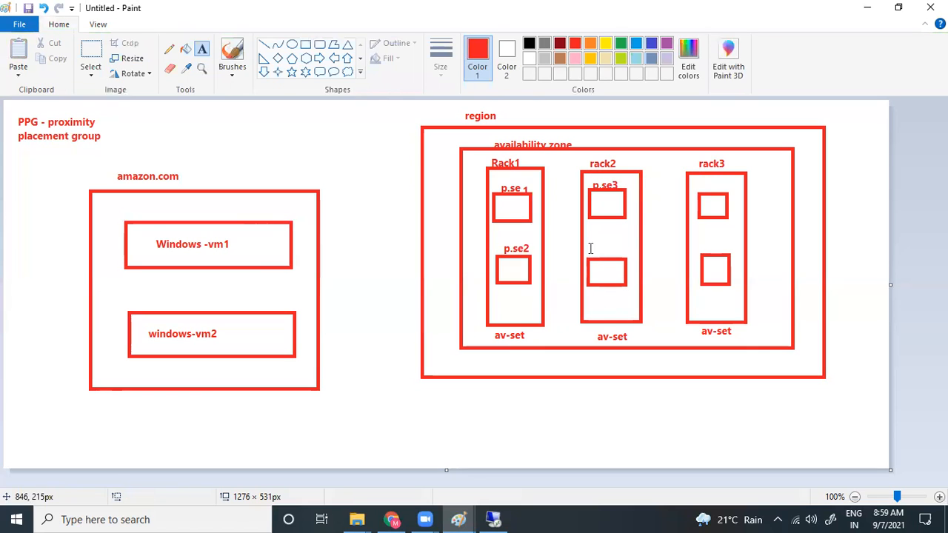
click(589, 242)
text(p.se)
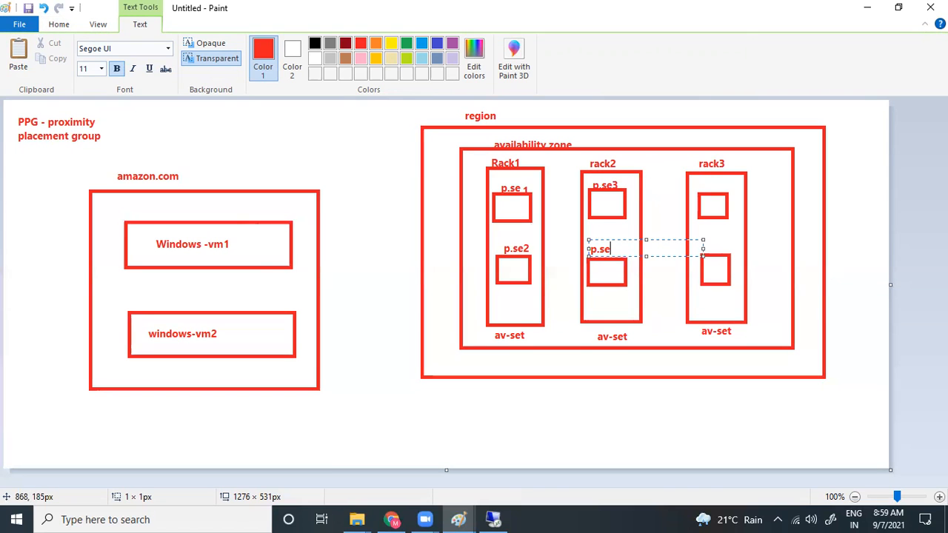
text(4)
click(700, 261)
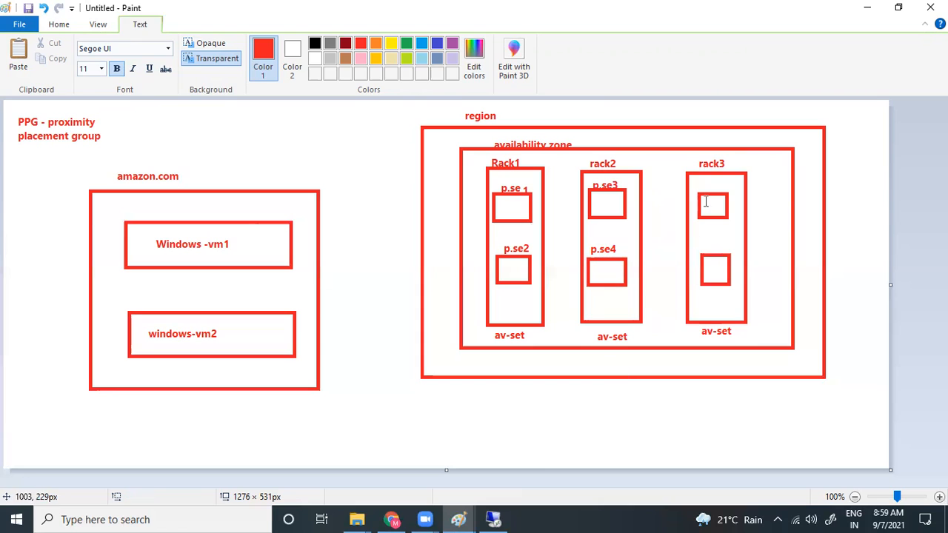
Label the two small rectangles in rack3 "p.se5" and "p.se6", above each one.
click(705, 182)
text(p.se)
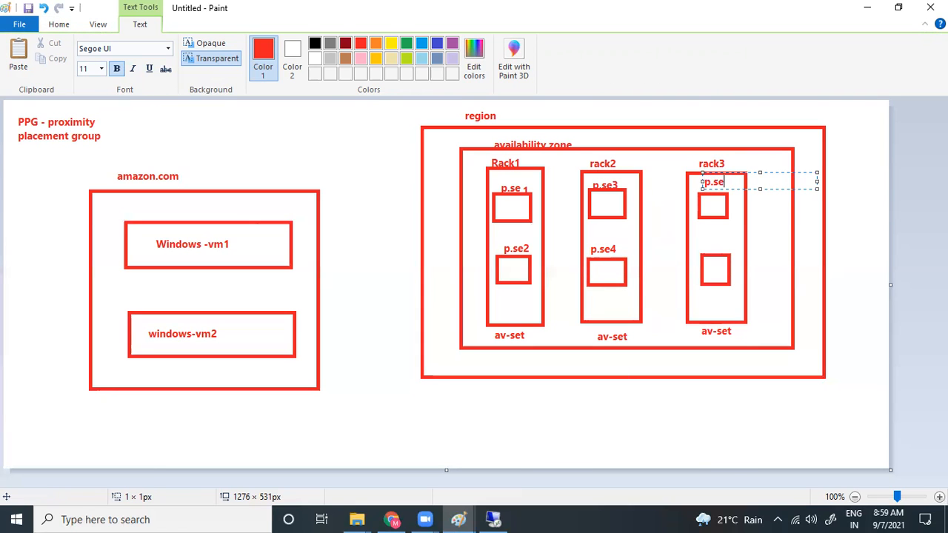
text(5)
click(705, 249)
click(704, 242)
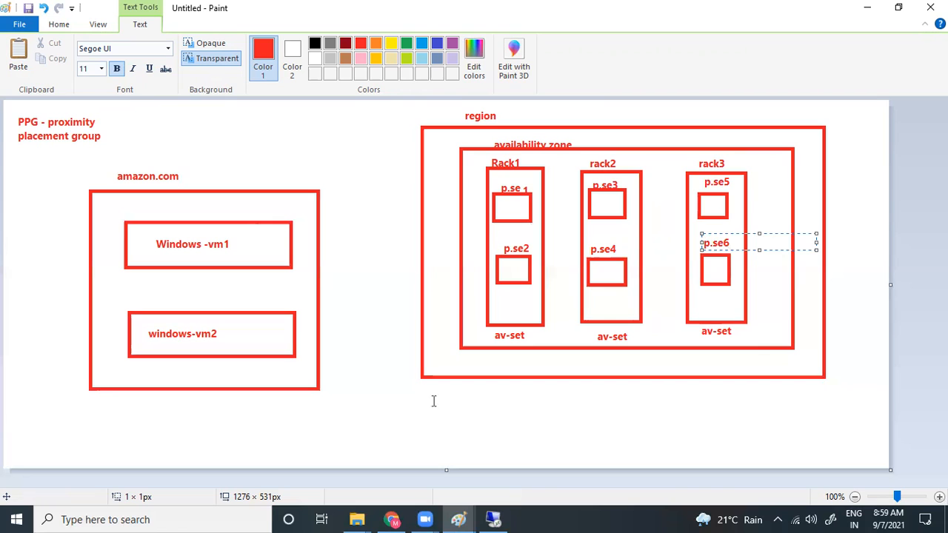
click(369, 272)
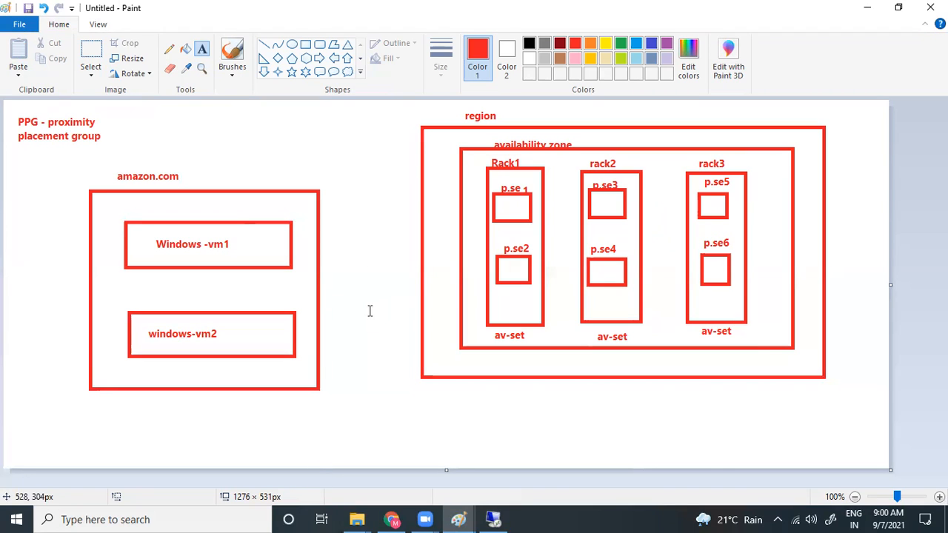
Draw a straight line from the Windows -vm1 rectangle to the p.se 1 rectangle in Rack1, spanning about 312 × 42 px.
click(264, 44)
mouse_move(288, 239)
mouse_down()
mouse_move(393, 242)
mouse_move(469, 212)
mouse_move(504, 212)
mouse_up()
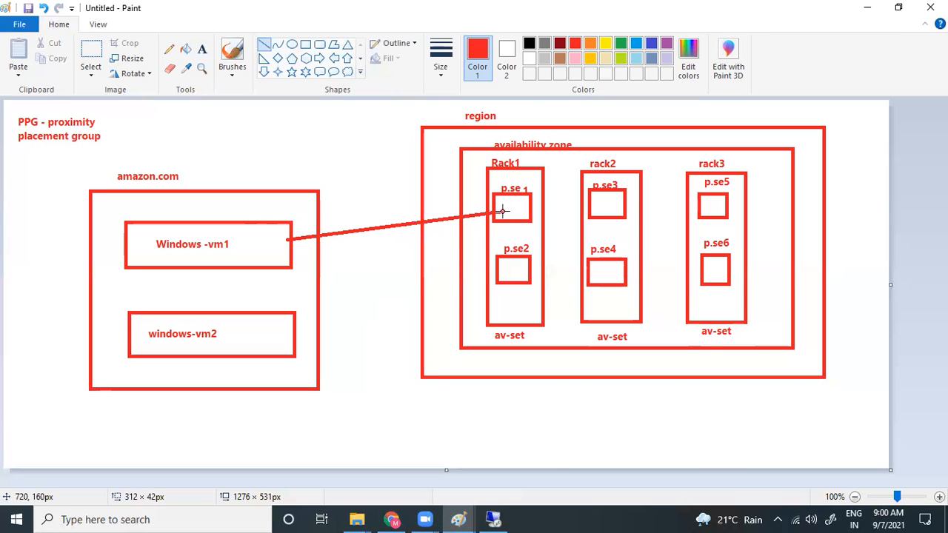
click(329, 337)
Connect windows-vm2 to the lower edge of rack3 with two straight lines meeting below the region rectangle, the second about 115 px tall.
mouse_move(294, 336)
mouse_down()
mouse_move(312, 349)
mouse_move(585, 277)
mouse_move(595, 282)
mouse_move(614, 214)
mouse_up()
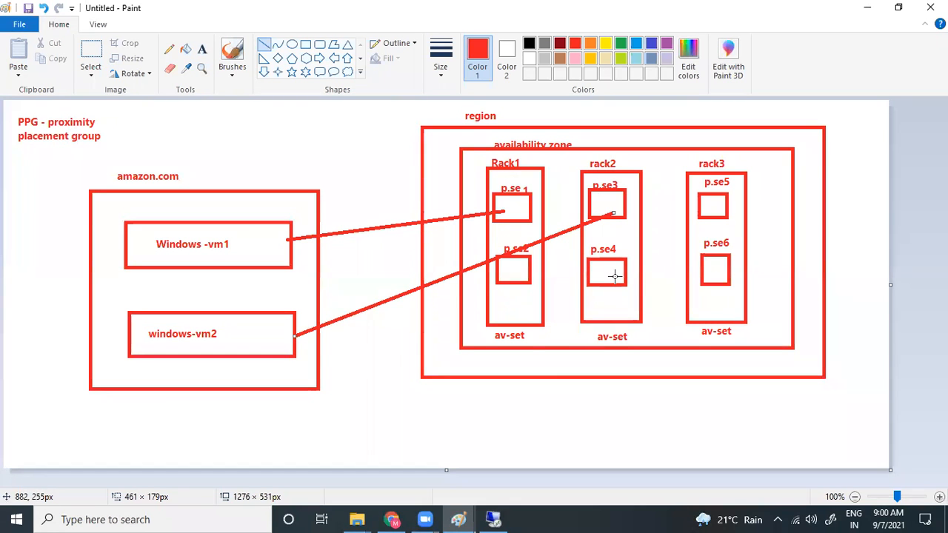
key(Delete)
drag(299, 340, 369, 358)
drag(712, 398, 717, 400)
mouse_move(716, 324)
mouse_down()
mouse_move(705, 396)
mouse_move(717, 400)
mouse_up()
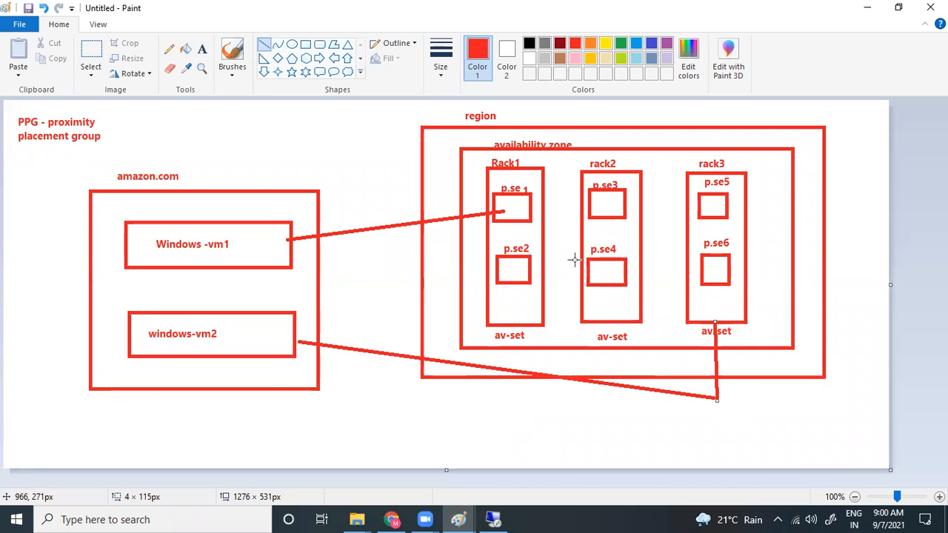